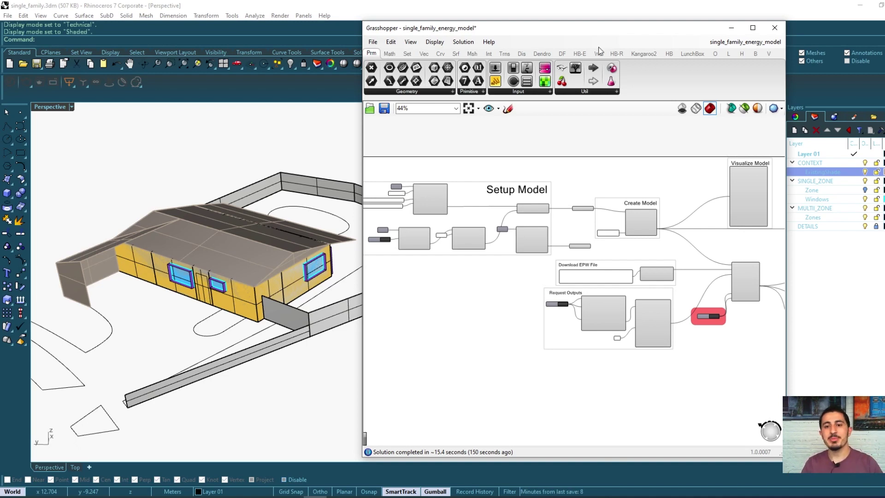
Show the HB-E and HB component tabs and briefly open the 0 :: Create dropdown.
{"action": "left_click", "coordinate": [581, 54]}
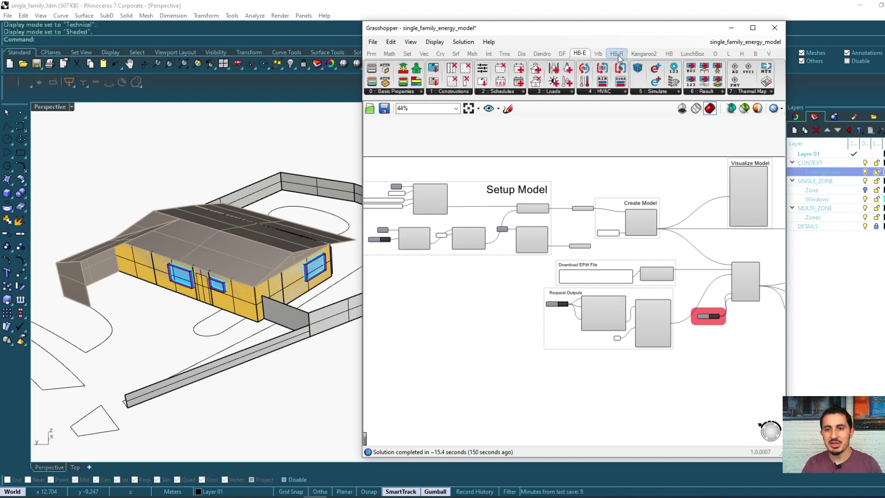
{"action": "left_click", "coordinate": [668, 54]}
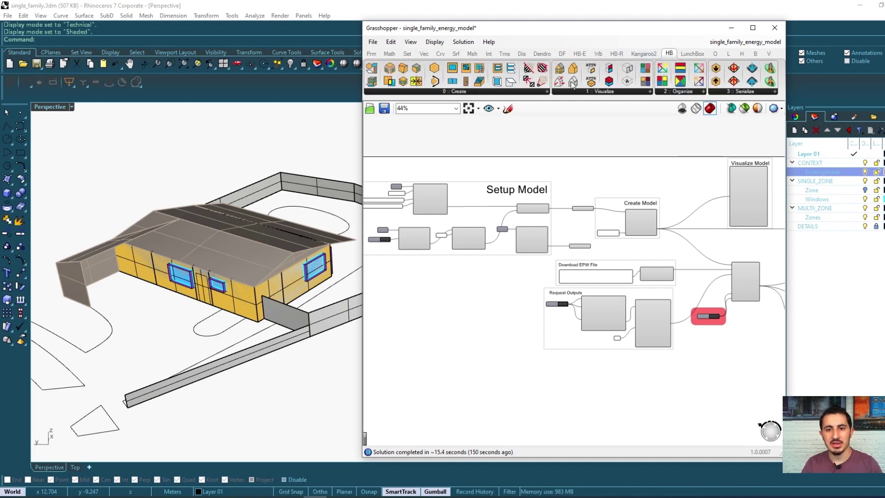
{"action": "left_click", "coordinate": [474, 92]}
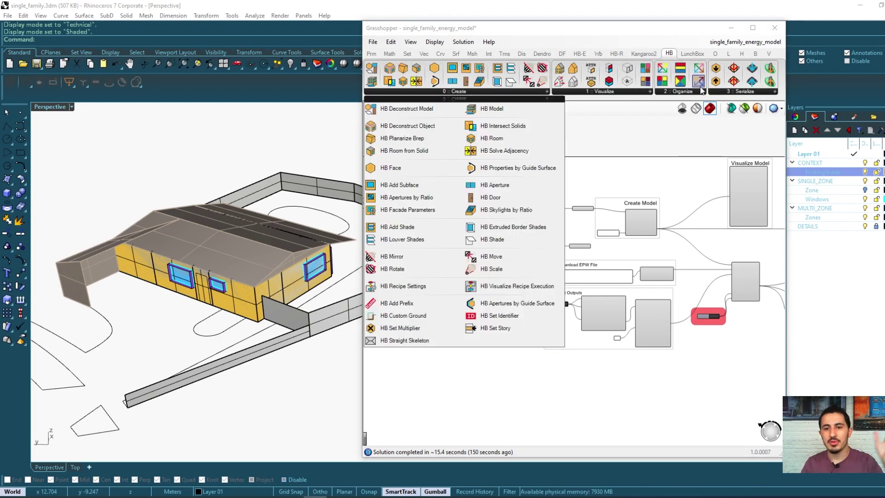
{"action": "left_click", "coordinate": [646, 156]}
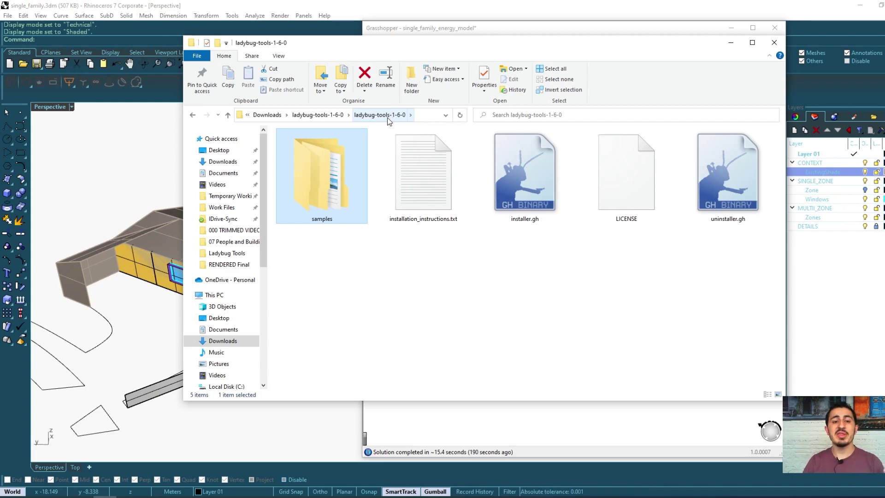
Open samples > honeybee-energy and select a block of its sample .gh files.
{"action": "double_click", "coordinate": [321, 187]}
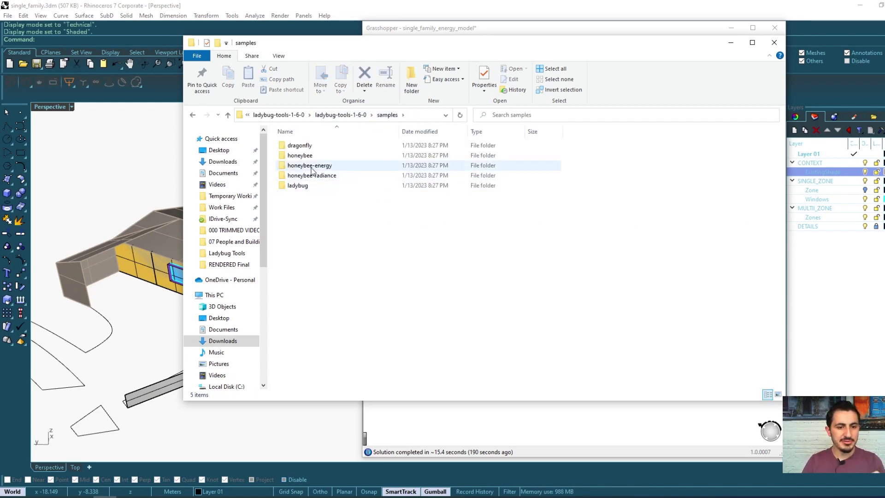
{"action": "left_click", "coordinate": [298, 167]}
{"action": "double_click", "coordinate": [317, 167]}
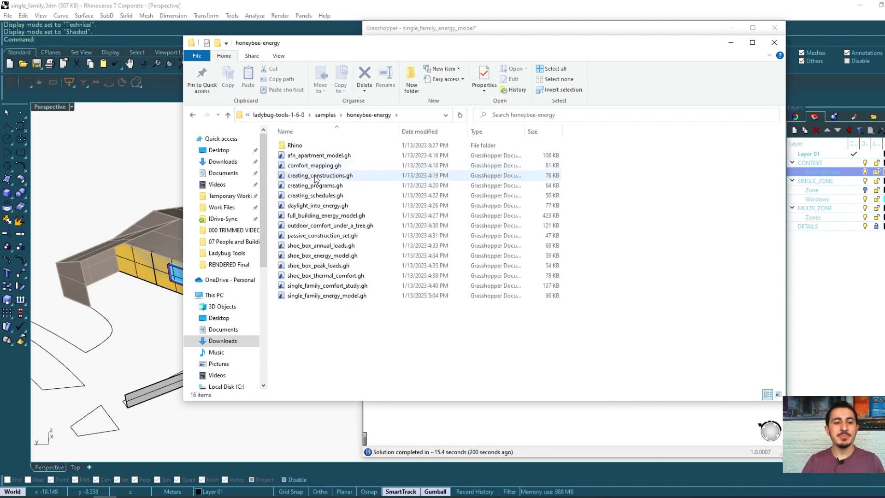
{"action": "left_click_drag", "start_coordinate": [319, 324], "coordinate": [308, 298]}
{"action": "left_click_drag", "start_coordinate": [594, 151], "coordinate": [301, 260]}
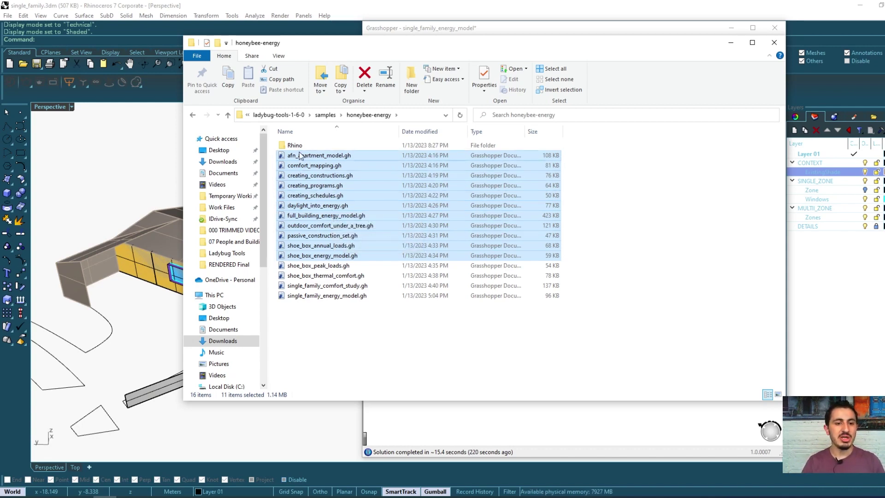
Open the Rhino sample subfolder and select single_family.3dm.
{"action": "left_click", "coordinate": [317, 331]}
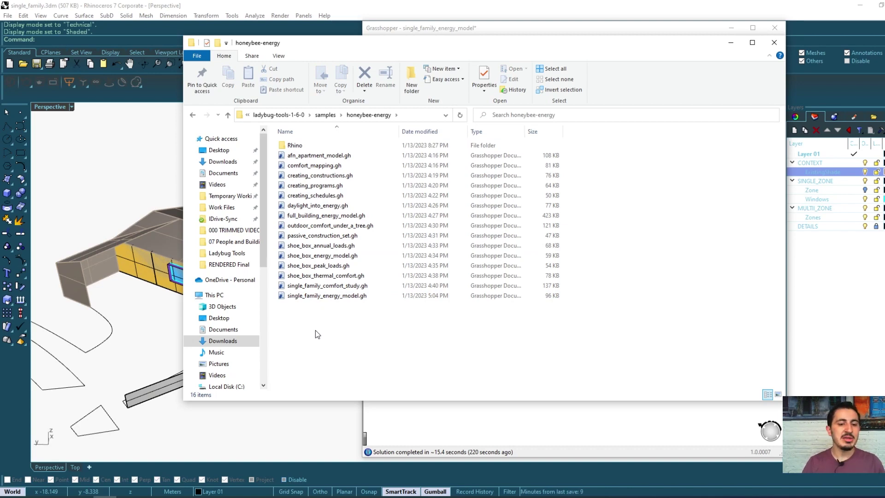
{"action": "left_click", "coordinate": [301, 295]}
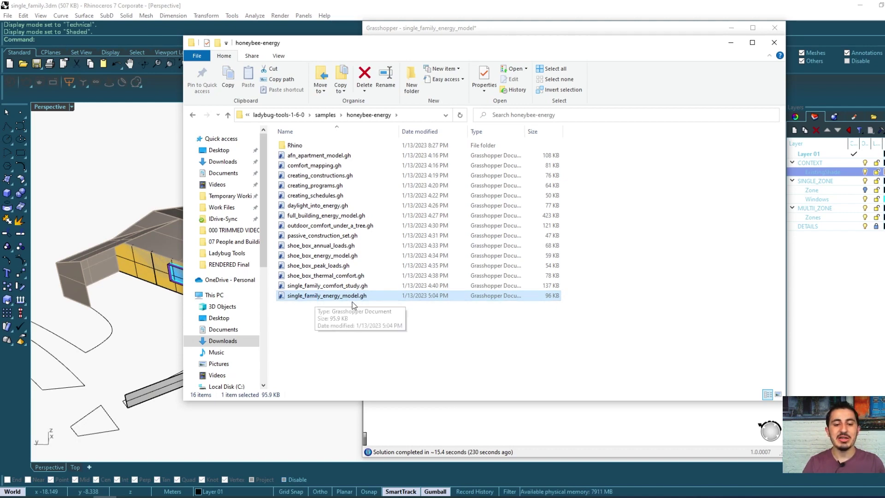
{"action": "left_click", "coordinate": [308, 147]}
{"action": "double_click", "coordinate": [307, 147]}
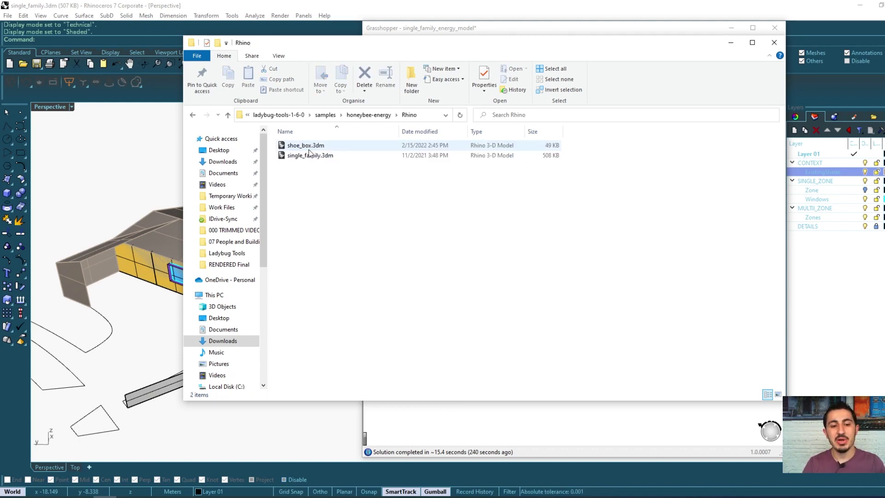
{"action": "left_click", "coordinate": [309, 157]}
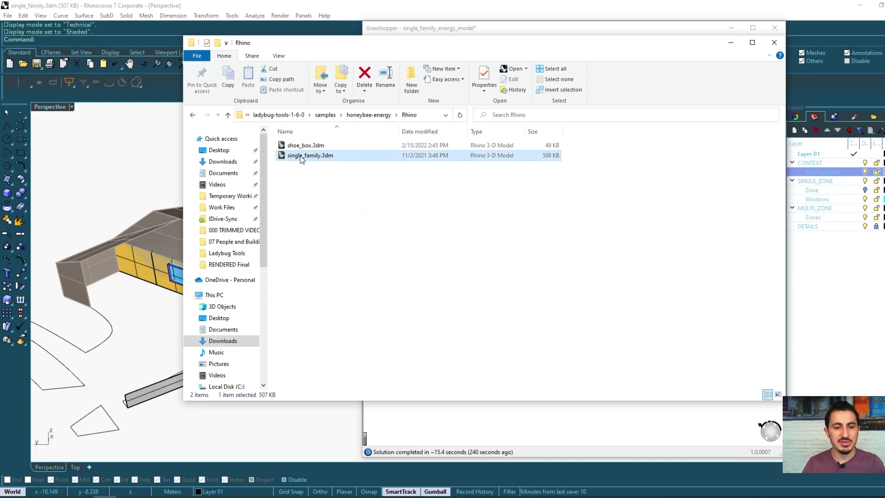
Drag single_family_energy_model.gh from honeybee-energy onto the Grasshopper canvas beside the Rhino model.
{"action": "left_click", "coordinate": [145, 168]}
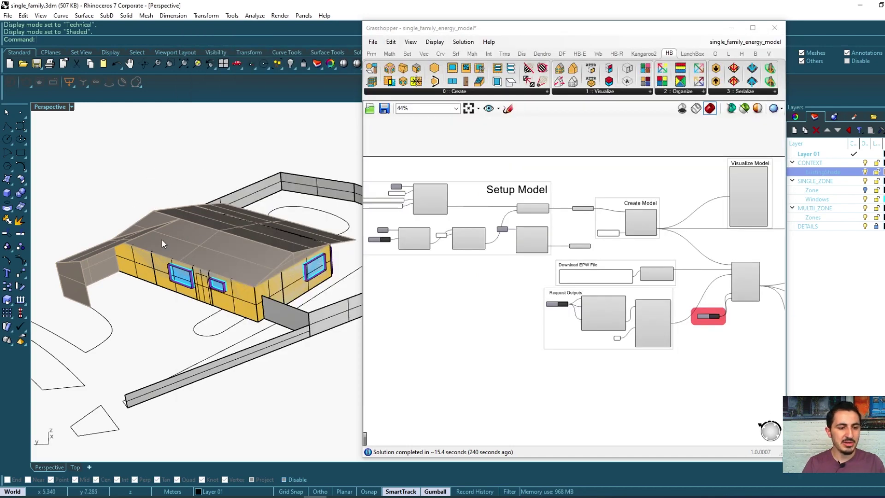
{"action": "key", "text": "alt+Tab"}
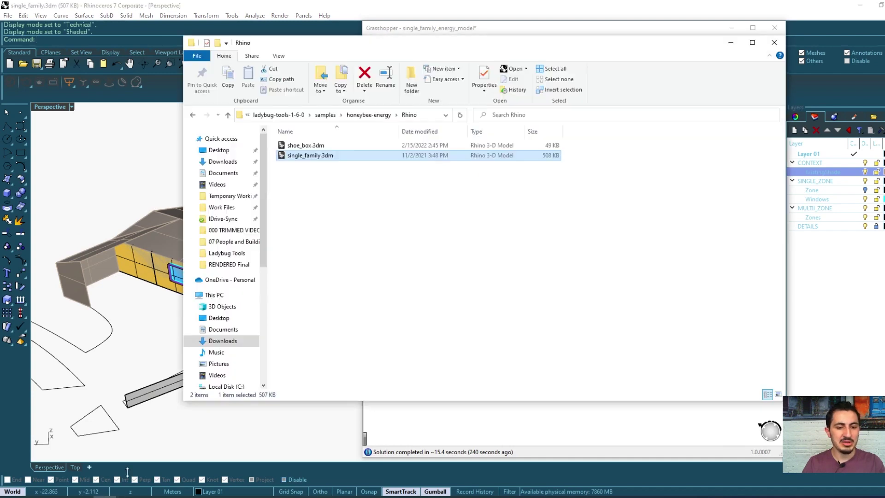
{"action": "left_click", "coordinate": [369, 114]}
{"action": "left_click_drag", "start_coordinate": [312, 295], "coordinate": [477, 412]}
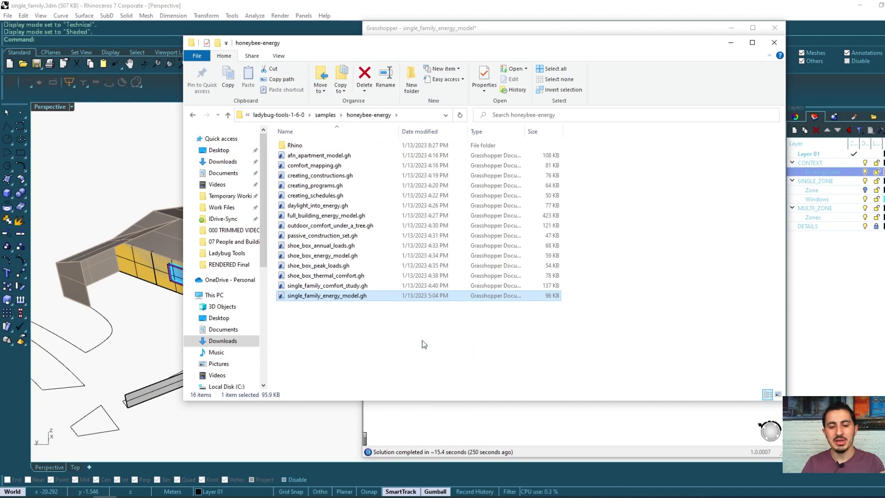
{"action": "right_click_drag", "start_coordinate": [246, 258], "coordinate": [219, 263]}
Zoom and pan the Grasshopper canvas to frame the whole energy model definition.
{"action": "scroll", "coordinate": [550, 258], "scroll_direction": "down", "scroll_amount": 3}
{"action": "right_click_drag", "start_coordinate": [666, 285], "coordinate": [583, 282]}
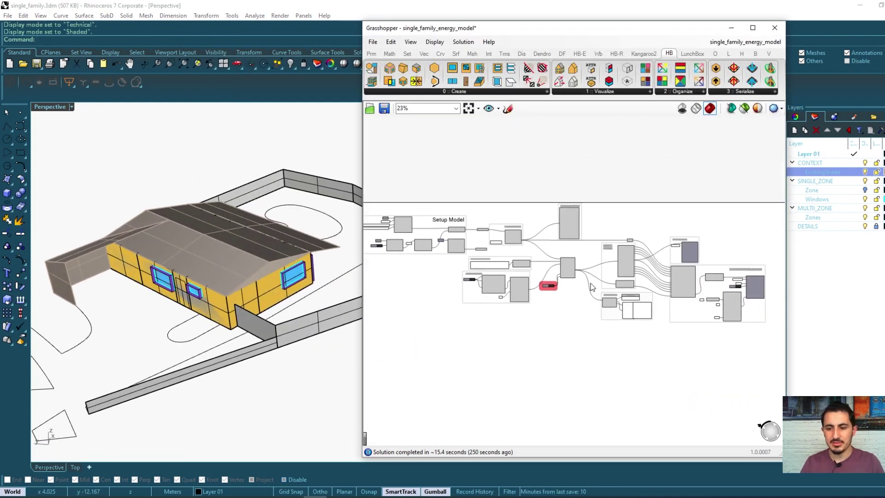
{"action": "scroll", "coordinate": [591, 283], "scroll_direction": "up", "scroll_amount": 1}
{"action": "right_click_drag", "start_coordinate": [471, 255], "coordinate": [518, 252]}
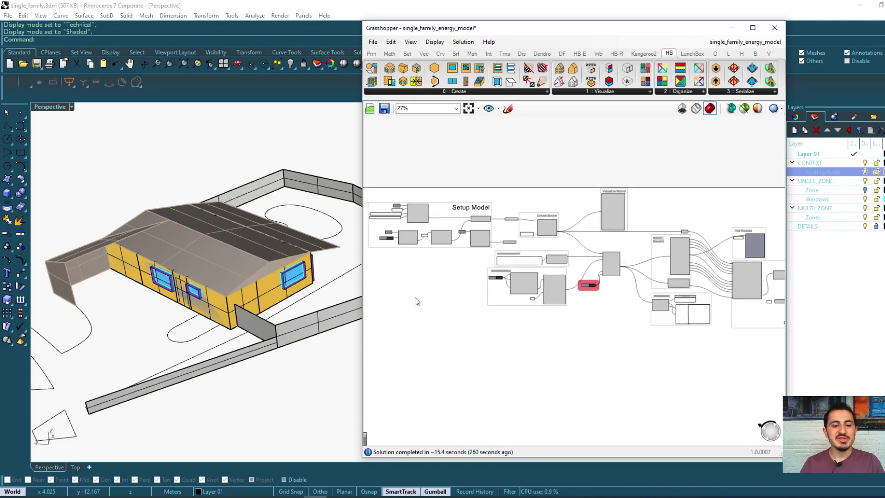
Minimize Grasshopper, orbit around Rhino's house model and select its roof.
{"action": "right_click_drag", "start_coordinate": [193, 253], "coordinate": [223, 239]}
{"action": "left_click", "coordinate": [731, 28]}
{"action": "right_click_drag", "start_coordinate": [413, 262], "coordinate": [332, 289]}
{"action": "left_click", "coordinate": [384, 283]}
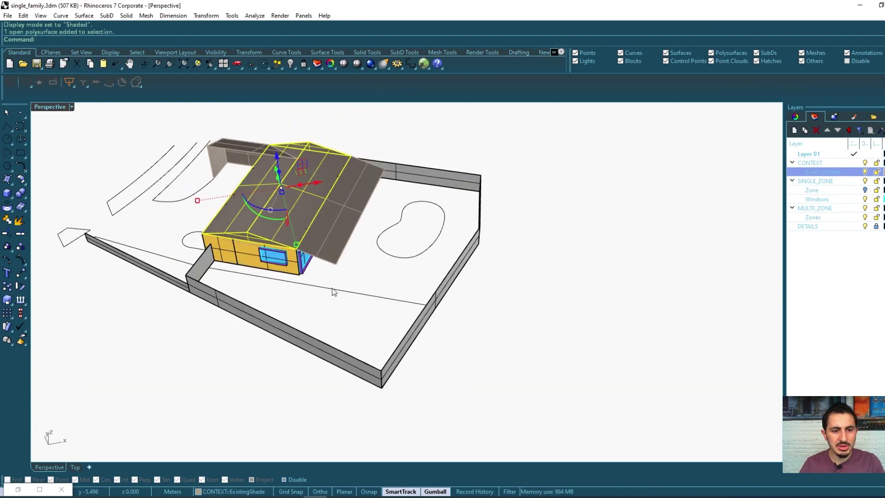
Hide the ExistingShade layer, orbit around the exposed zones, and open the Windows layer's options.
{"action": "left_click", "coordinate": [865, 172]}
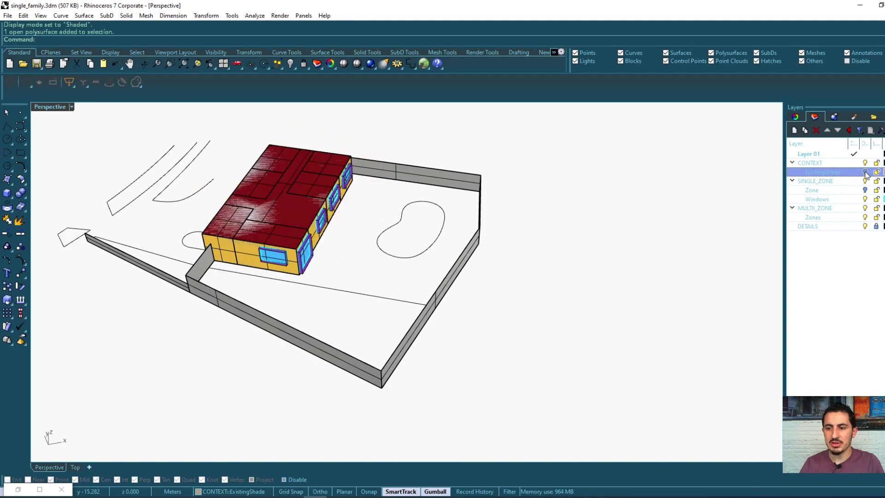
{"action": "right_click_drag", "start_coordinate": [350, 249], "coordinate": [534, 238]}
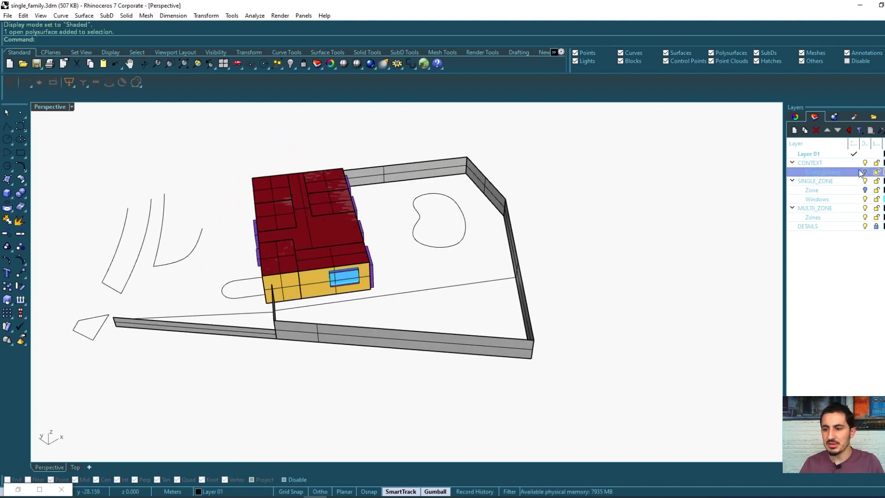
{"action": "right_click_drag", "start_coordinate": [480, 262], "coordinate": [277, 192]}
{"action": "scroll", "coordinate": [277, 191], "scroll_direction": "up", "scroll_amount": 5}
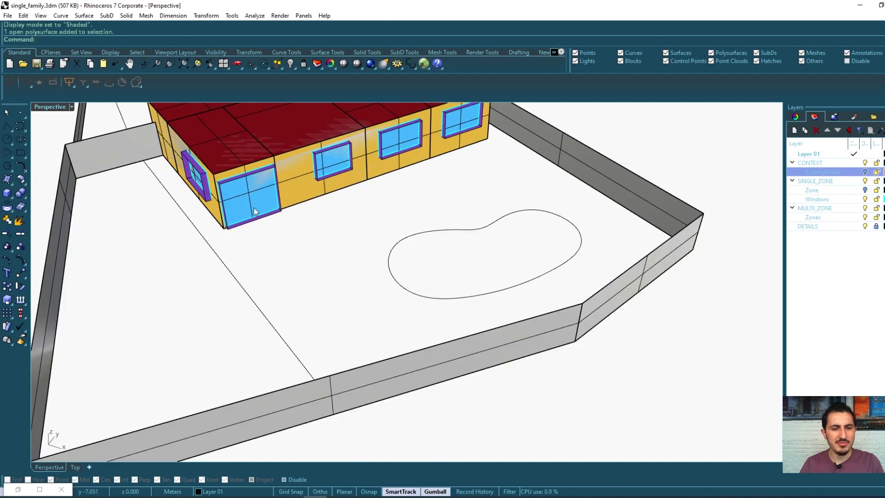
{"action": "scroll", "coordinate": [255, 211], "scroll_direction": "down", "scroll_amount": 4}
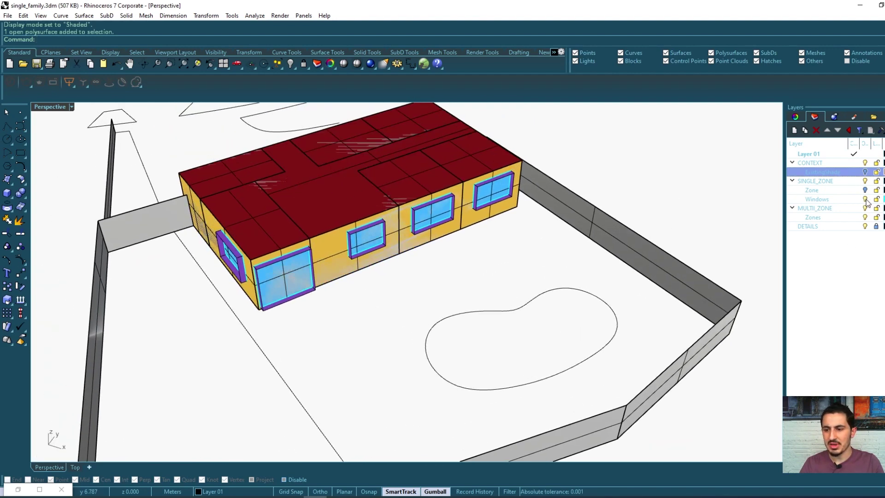
{"action": "left_click", "coordinate": [864, 202]}
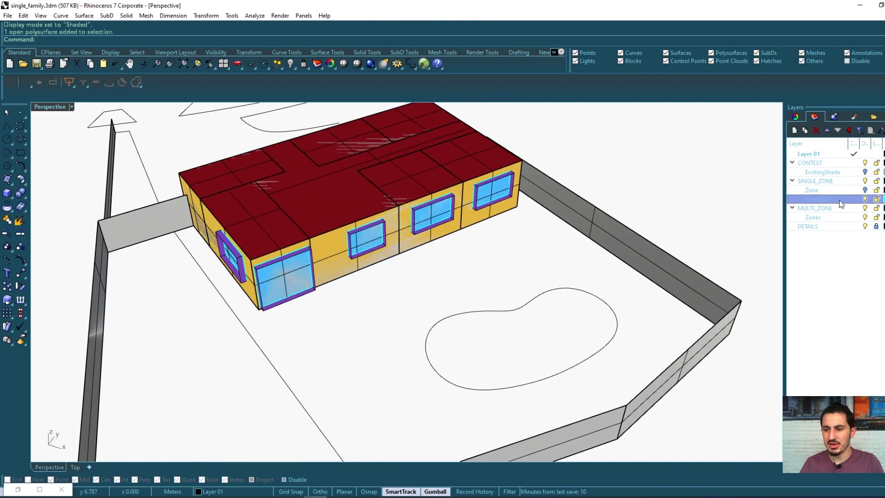
{"action": "right_click", "coordinate": [864, 202]}
Select all Windows-layer objects, test-lift them, then undo the move.
{"action": "left_click", "coordinate": [824, 352]}
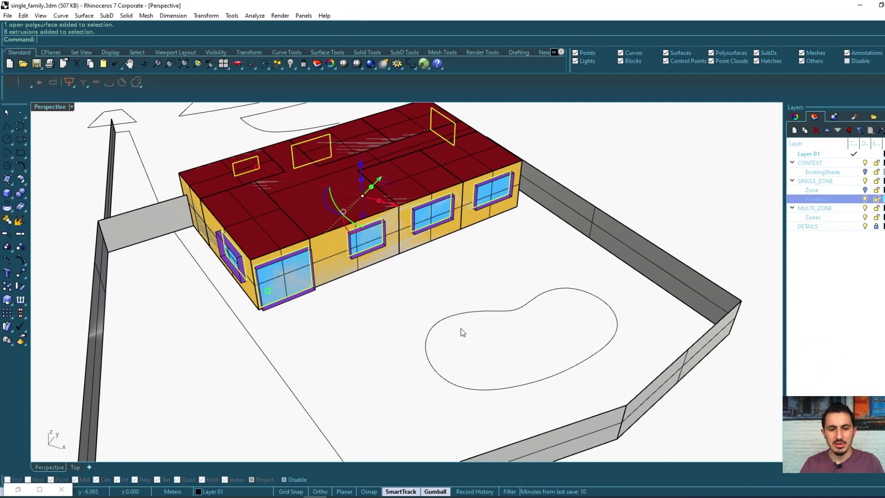
{"action": "right_click_drag", "start_coordinate": [460, 332], "coordinate": [385, 201]}
{"action": "mouse_move", "coordinate": [371, 157]}
{"action": "left_mouse_down"}
{"action": "mouse_move", "coordinate": [372, 123]}
{"action": "mouse_move", "coordinate": [373, 144]}
{"action": "left_mouse_up"}
{"action": "key", "text": "ctrl+z"}
{"action": "key", "text": "Escape"}
Pick the Zones layer and select four roof zone boxes to inspect them.
{"action": "left_click", "coordinate": [852, 218]}
{"action": "right_click_drag", "start_coordinate": [521, 224], "coordinate": [417, 233]}
{"action": "left_click", "coordinate": [417, 240]}
{"action": "left_click", "coordinate": [469, 216]}
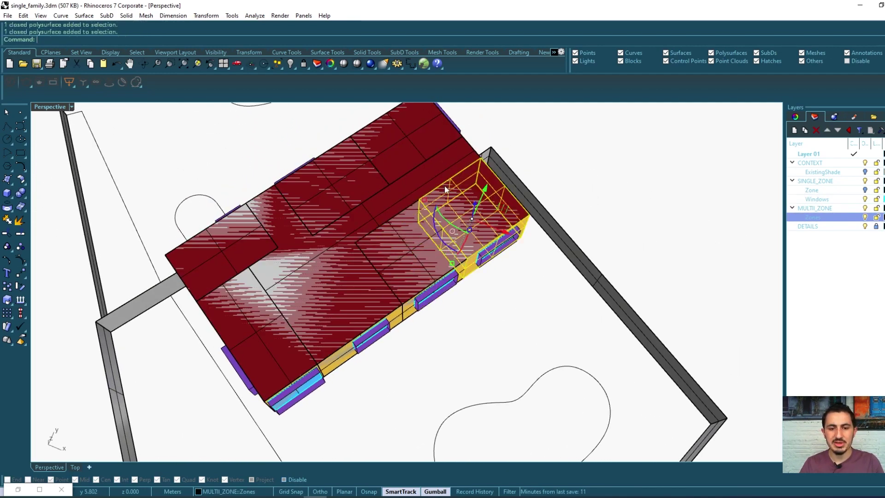
{"action": "left_click", "coordinate": [396, 166]}
{"action": "left_click", "coordinate": [336, 195]}
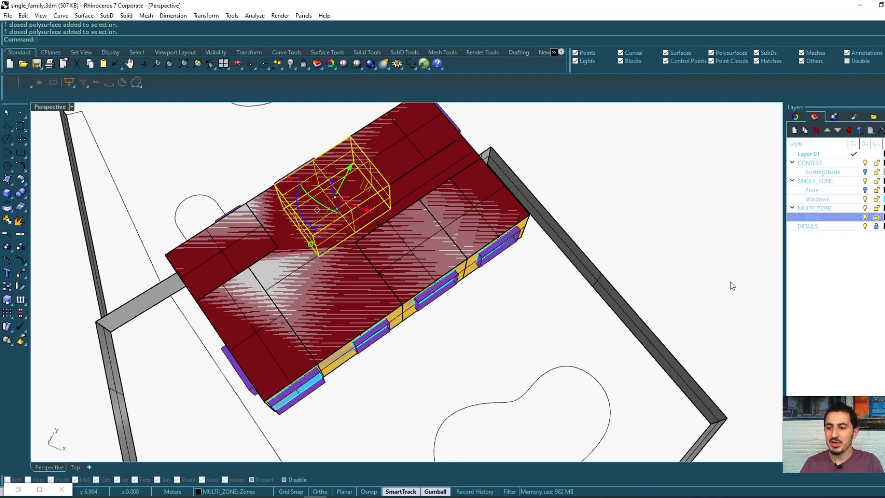
{"action": "right_click_drag", "start_coordinate": [730, 282], "coordinate": [548, 288]}
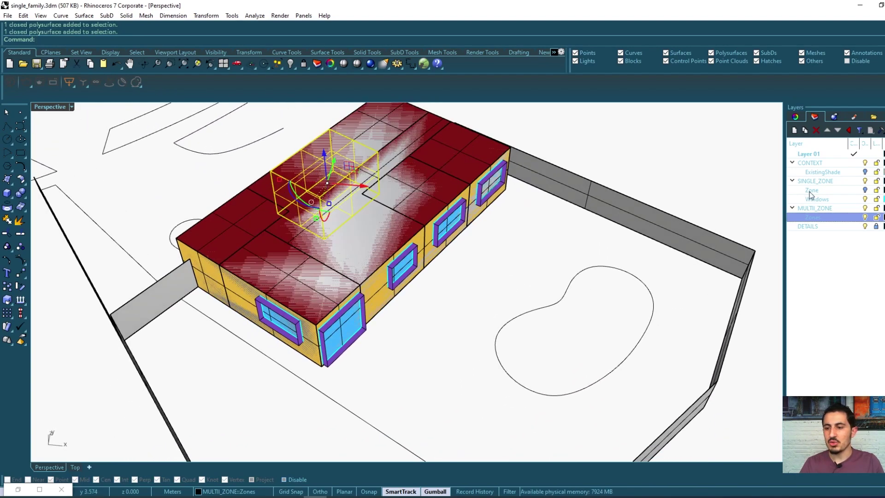
Turn the ExistingShade layer back on and orbit around the roofed house, checking the right overhang.
{"action": "left_click", "coordinate": [864, 173]}
{"action": "right_click_drag", "start_coordinate": [417, 292], "coordinate": [535, 247]}
{"action": "left_click", "coordinate": [519, 244]}
{"action": "right_click_drag", "start_coordinate": [484, 268], "coordinate": [549, 271]}
{"action": "right_click_drag", "start_coordinate": [518, 210], "coordinate": [443, 304]}
{"action": "key", "text": "Escape"}
{"action": "scroll", "coordinate": [444, 318], "scroll_direction": "down", "scroll_amount": 3}
{"action": "scroll", "coordinate": [407, 276], "scroll_direction": "up", "scroll_amount": 3}
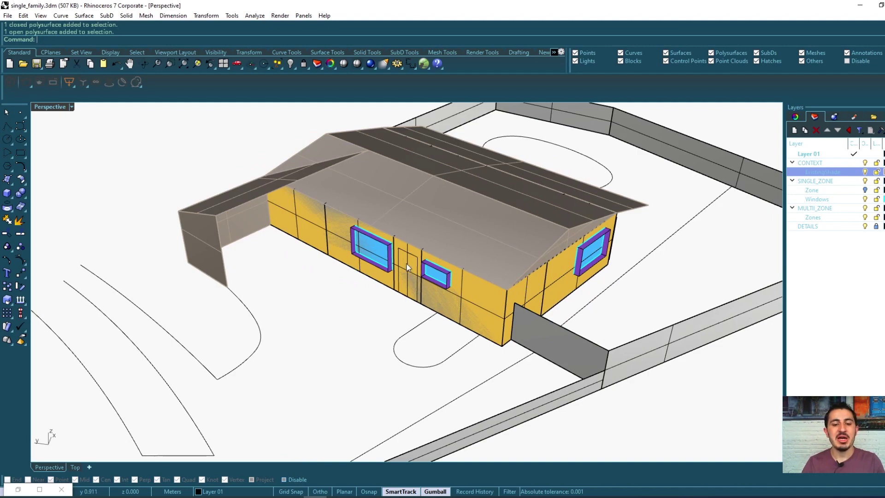
Select and deselect the zone volumes, orbit to the long windowed side, then pan the Grasshopper canvas.
{"action": "left_click", "coordinate": [409, 272]}
{"action": "key", "text": "Escape"}
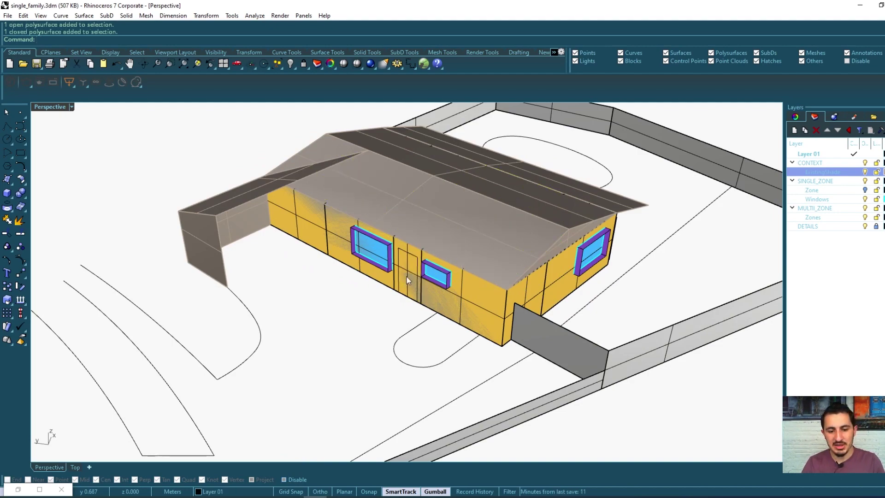
{"action": "scroll", "coordinate": [407, 279], "scroll_direction": "down", "scroll_amount": 2}
{"action": "right_click_drag", "start_coordinate": [407, 280], "coordinate": [568, 259]}
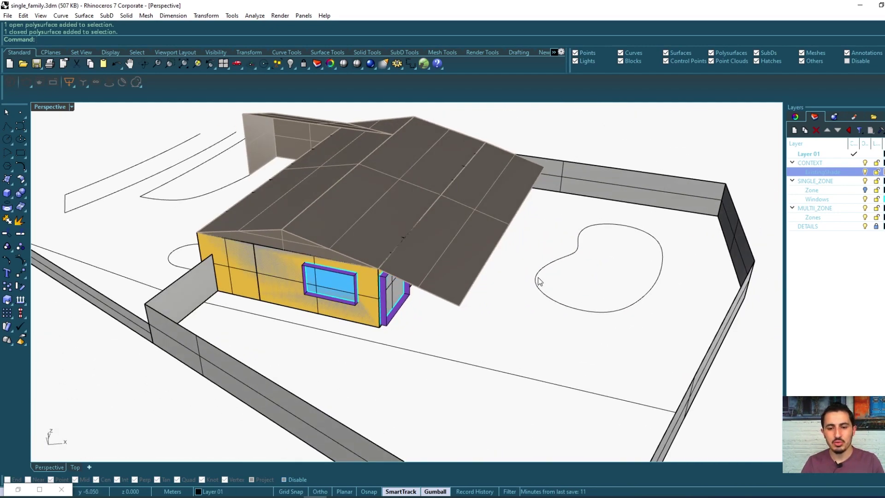
{"action": "right_click_drag", "start_coordinate": [582, 289], "coordinate": [506, 299]}
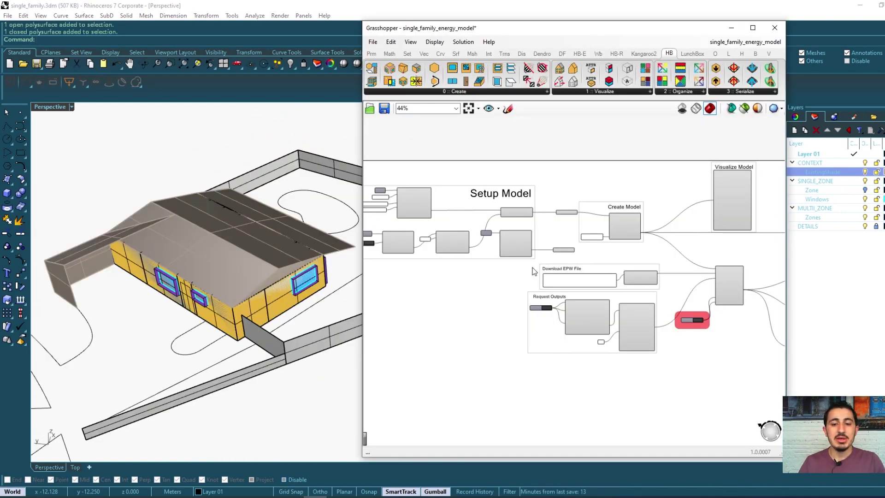
{"action": "scroll", "coordinate": [504, 267], "scroll_direction": "down", "scroll_amount": 2}
{"action": "right_click_drag", "start_coordinate": [530, 269], "coordinate": [502, 267]}
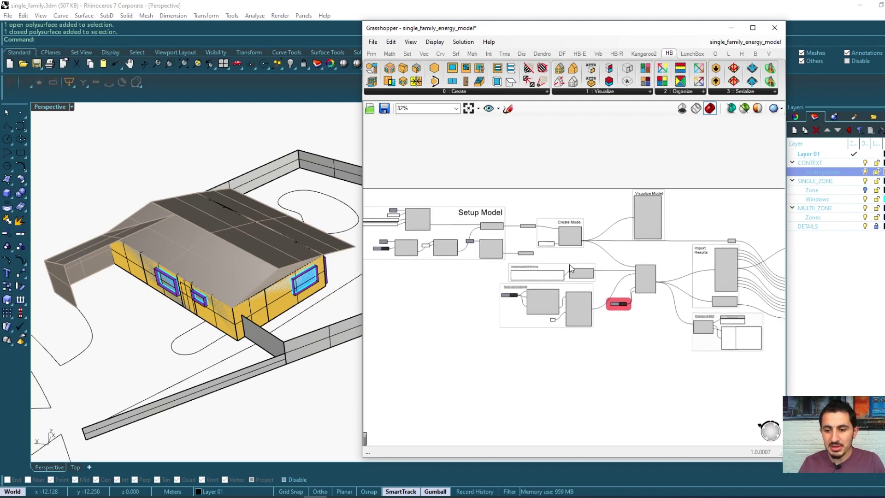
Pan and zoom the definition, then window-select and deselect the Setup Model group.
{"action": "right_click_drag", "start_coordinate": [571, 268], "coordinate": [691, 266]}
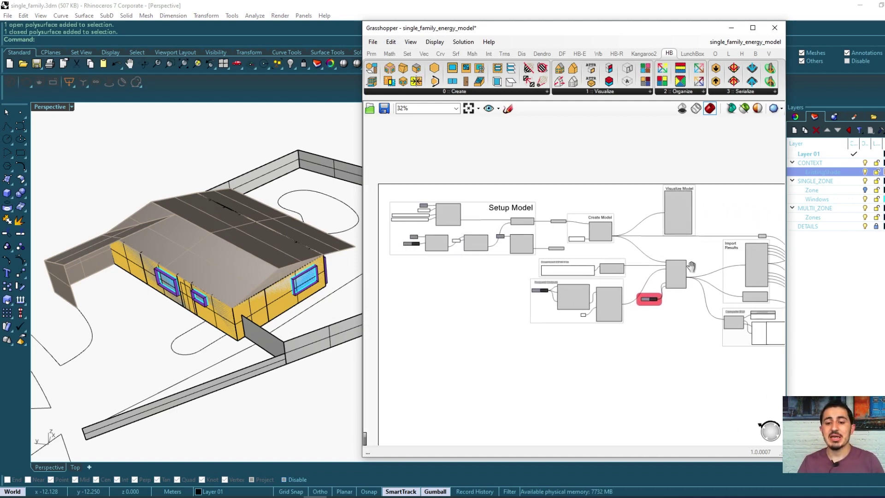
{"action": "scroll", "coordinate": [505, 236], "scroll_direction": "up", "scroll_amount": 4}
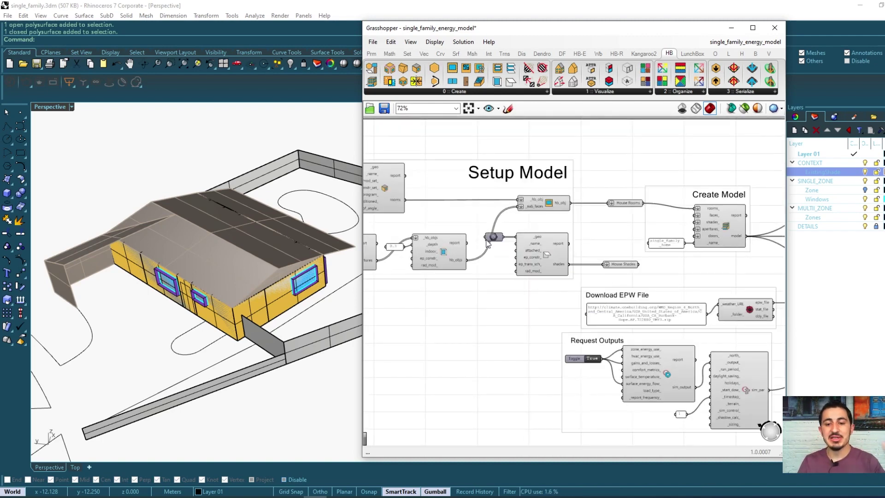
{"action": "scroll", "coordinate": [539, 246], "scroll_direction": "down", "scroll_amount": 3}
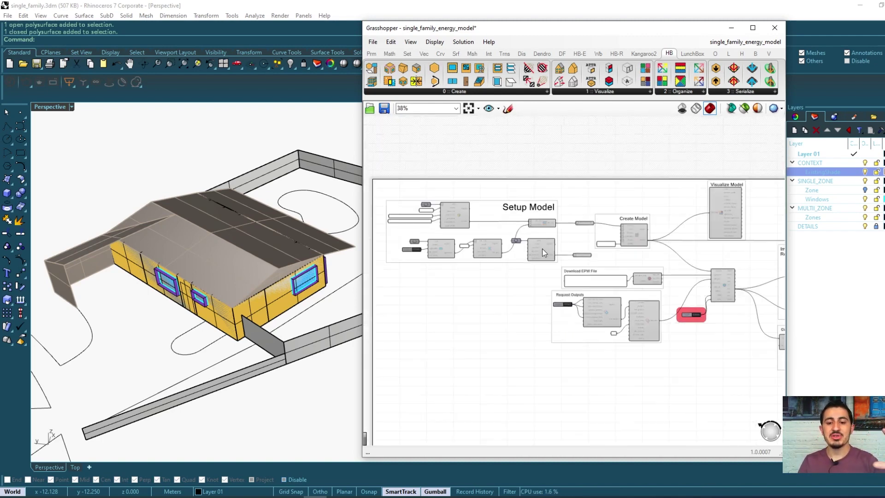
{"action": "left_click_drag", "start_coordinate": [555, 270], "coordinate": [375, 188]}
{"action": "left_click", "coordinate": [534, 291]}
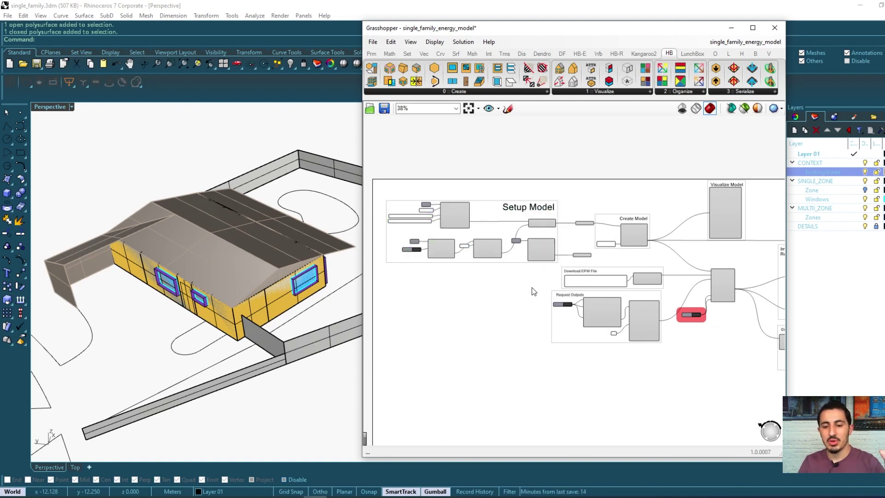
Select the Download EPW File group, then window-select the Request Outputs group.
{"action": "scroll", "coordinate": [572, 282], "scroll_direction": "up", "scroll_amount": 4}
{"action": "left_click", "coordinate": [625, 283]}
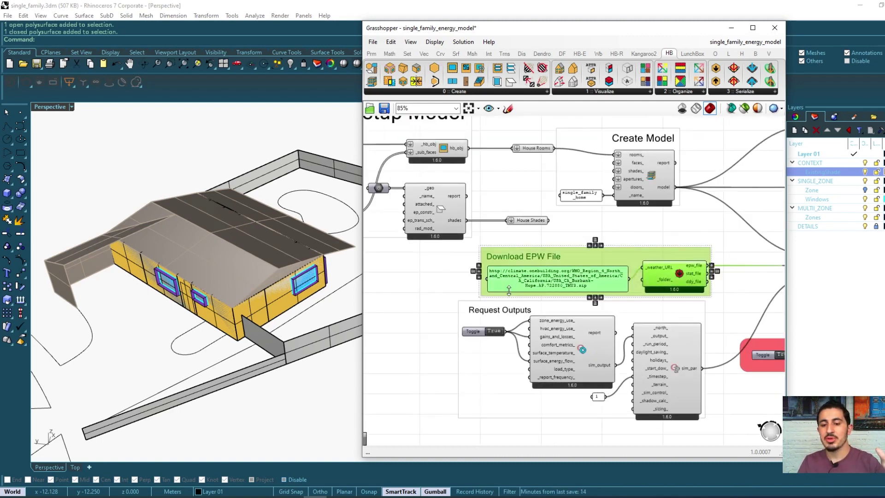
{"action": "right_click_drag", "start_coordinate": [625, 283], "coordinate": [569, 274]}
{"action": "right_click_drag", "start_coordinate": [544, 318], "coordinate": [548, 271]}
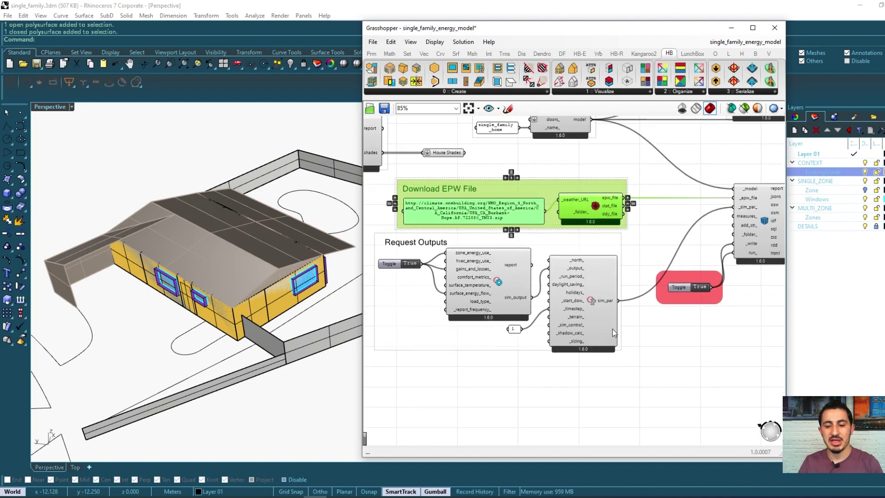
{"action": "left_click_drag", "start_coordinate": [608, 367], "coordinate": [405, 245]}
{"action": "scroll", "coordinate": [489, 269], "scroll_direction": "down", "scroll_amount": 3}
{"action": "right_click_drag", "start_coordinate": [583, 271], "coordinate": [450, 280]}
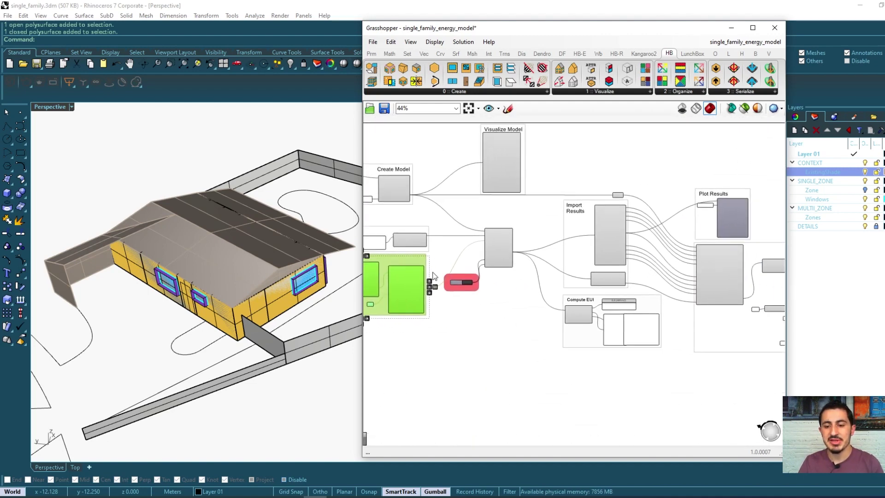
Zoom to the HB Model to OSM simulation component, select it and show its tooltip.
{"action": "right_click_drag", "start_coordinate": [645, 270], "coordinate": [588, 261]}
{"action": "scroll", "coordinate": [475, 252], "scroll_direction": "up", "scroll_amount": 4}
{"action": "right_click_drag", "start_coordinate": [475, 252], "coordinate": [607, 259]}
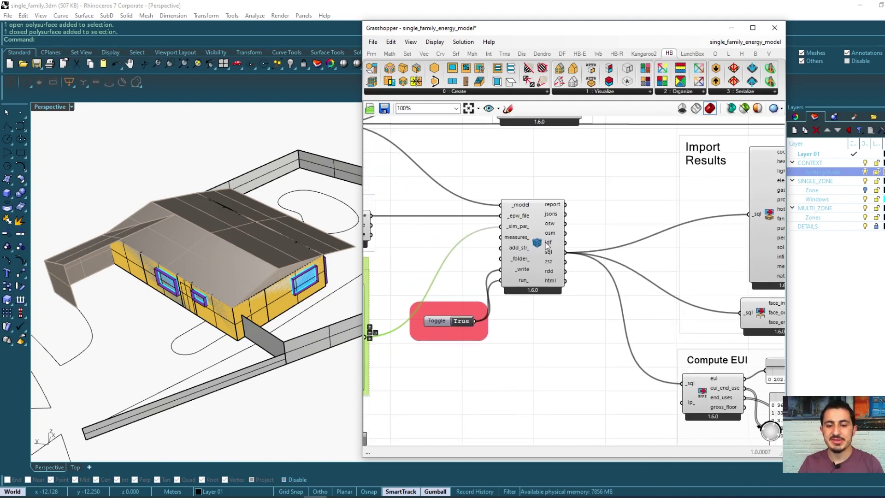
{"action": "left_click", "coordinate": [548, 245]}
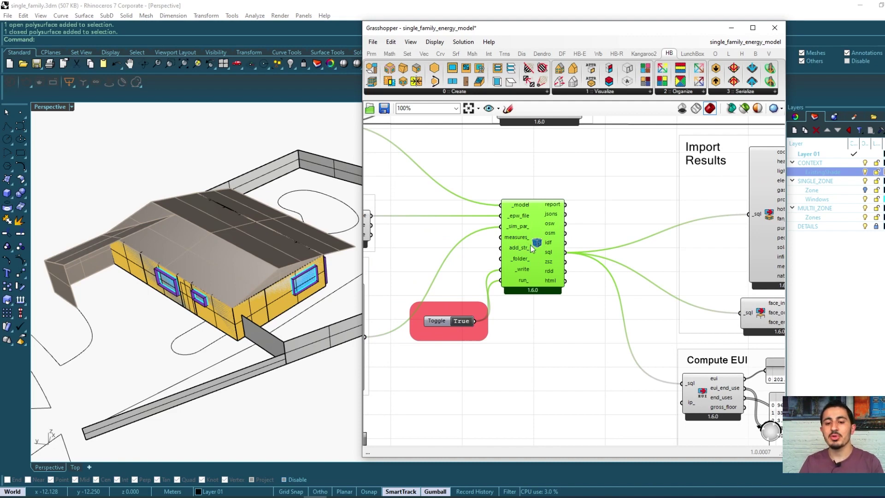
{"action": "left_click_drag", "start_coordinate": [571, 178], "coordinate": [515, 322]}
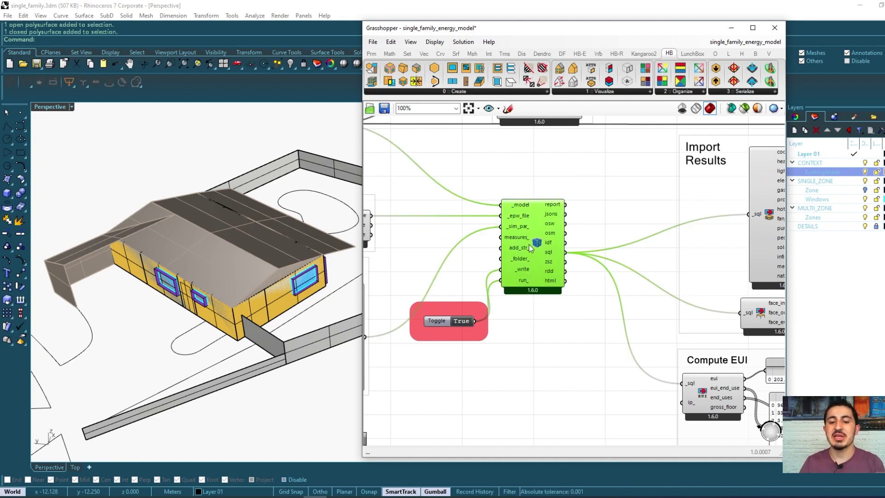
{"action": "mouse_move", "coordinate": [534, 248]}
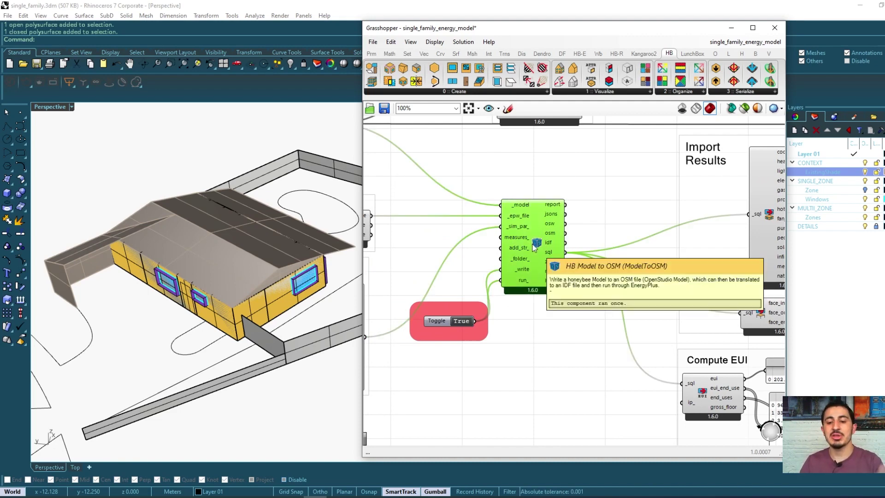
{"action": "scroll", "coordinate": [535, 248], "scroll_direction": "down", "scroll_amount": 4}
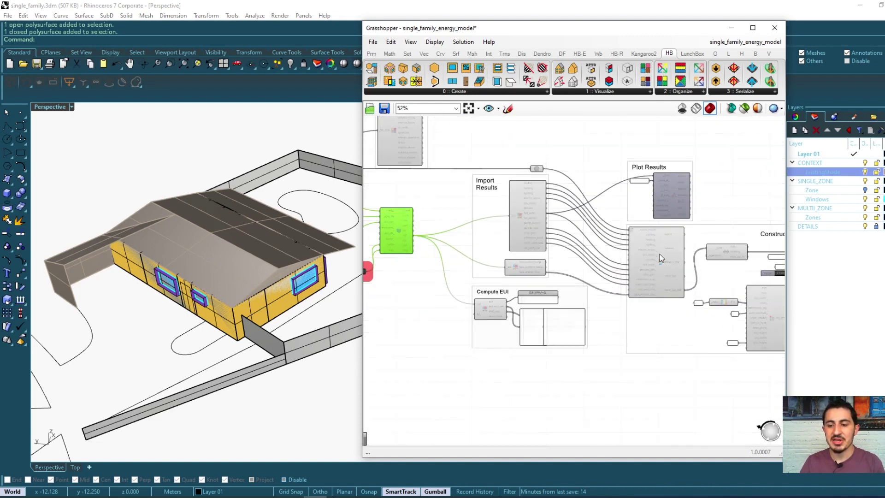
Window-select the Import Results, Plot Results and Compute EUI groups.
{"action": "right_click_drag", "start_coordinate": [661, 258], "coordinate": [562, 251]}
{"action": "left_click_drag", "start_coordinate": [724, 381], "coordinate": [395, 156]}
{"action": "right_click_drag", "start_coordinate": [502, 197], "coordinate": [610, 203]}
Pan back to the start of the definition and window-select the whole Setup Model group.
{"action": "scroll", "coordinate": [562, 200], "scroll_direction": "up", "scroll_amount": 2}
{"action": "scroll", "coordinate": [548, 212], "scroll_direction": "down", "scroll_amount": 4}
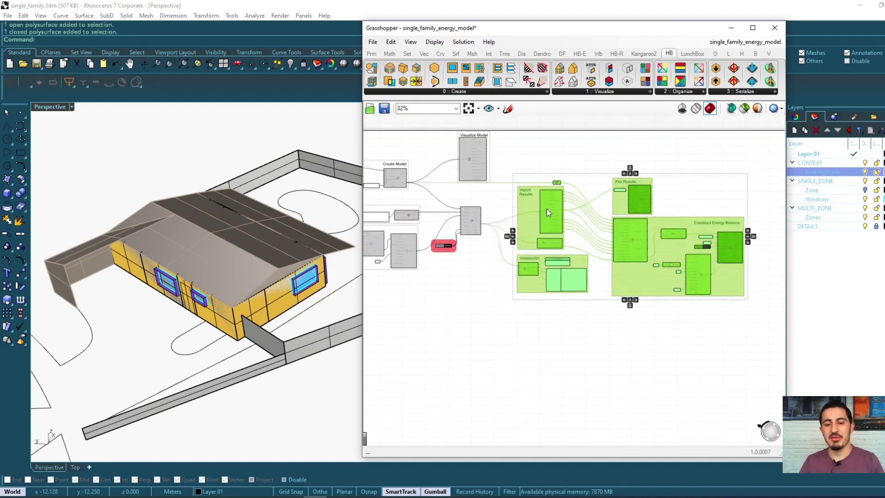
{"action": "right_click_drag", "start_coordinate": [498, 203], "coordinate": [696, 212]}
{"action": "scroll", "coordinate": [590, 215], "scroll_direction": "up", "scroll_amount": 3}
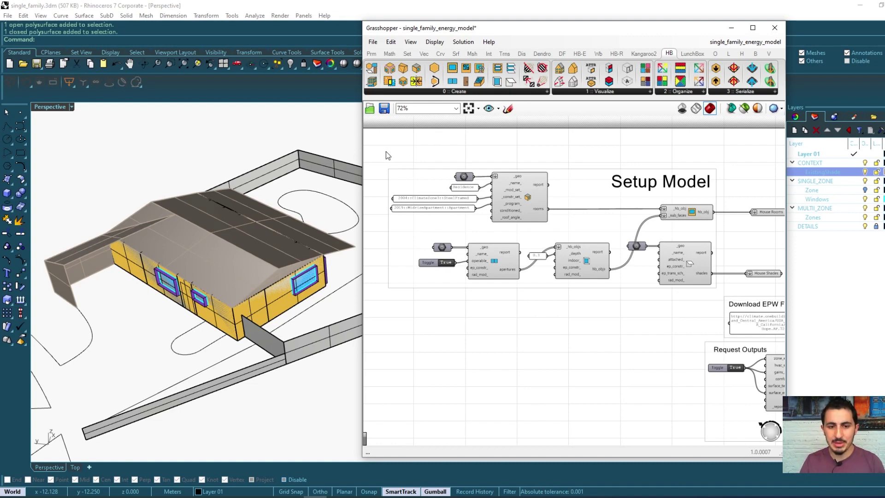
{"action": "left_click_drag", "start_coordinate": [386, 151], "coordinate": [727, 295]}
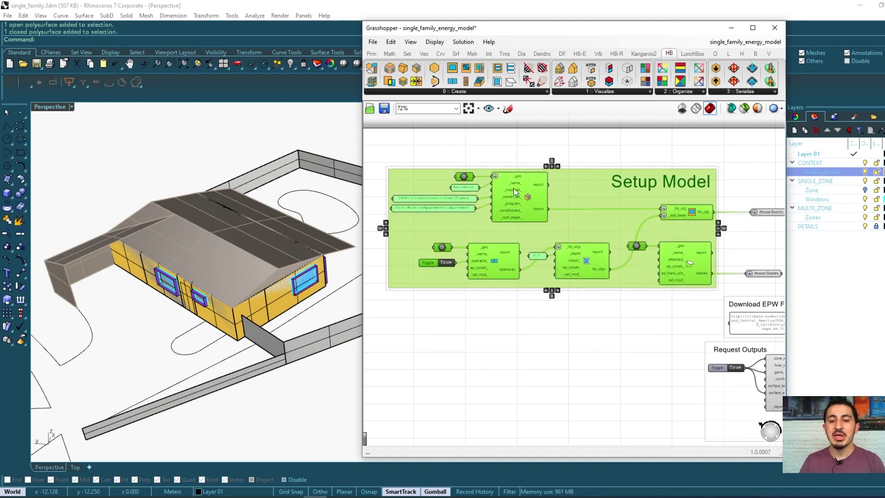
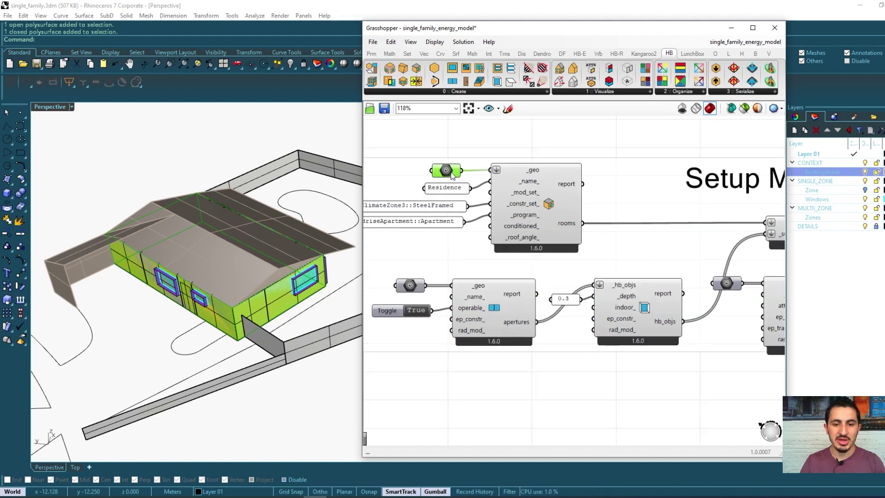
{"action": "right_click_drag", "start_coordinate": [452, 157], "coordinate": [503, 167]}
{"action": "left_click", "coordinate": [487, 153]}
{"action": "left_click", "coordinate": [497, 181]}
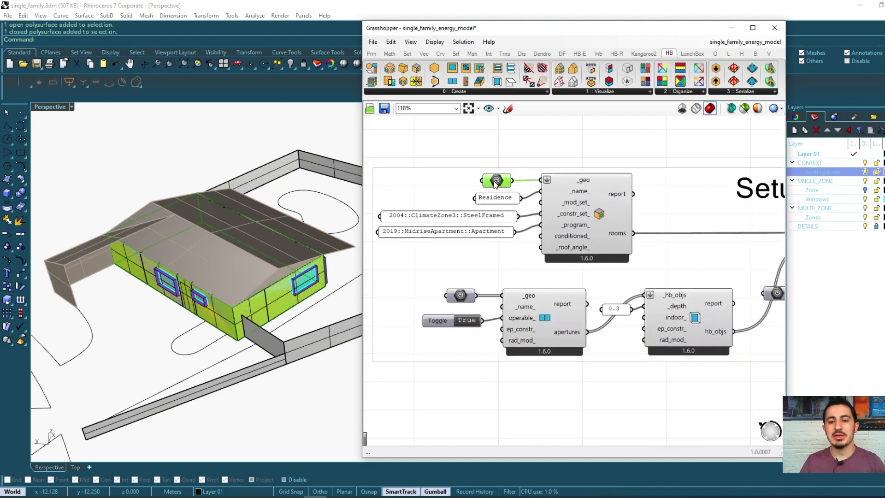
{"action": "mouse_move", "coordinate": [496, 183]}
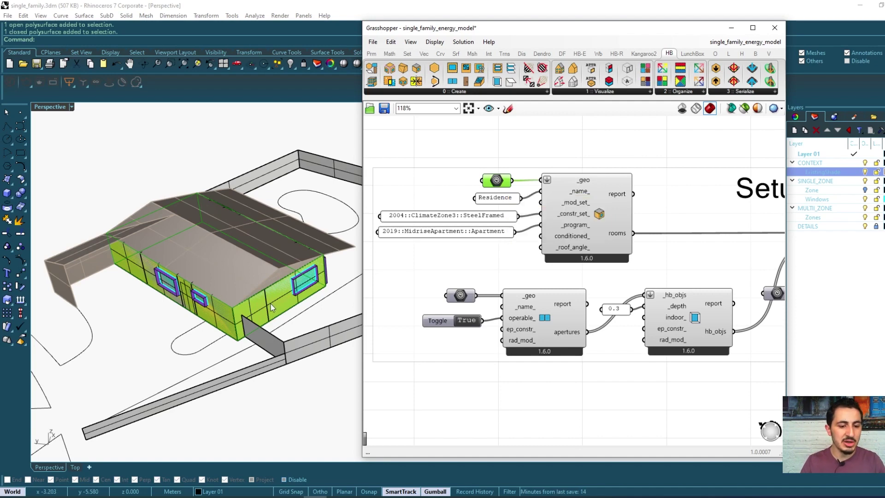
{"action": "right_click_drag", "start_coordinate": [274, 310], "coordinate": [275, 251]}
{"action": "left_click", "coordinate": [279, 268]}
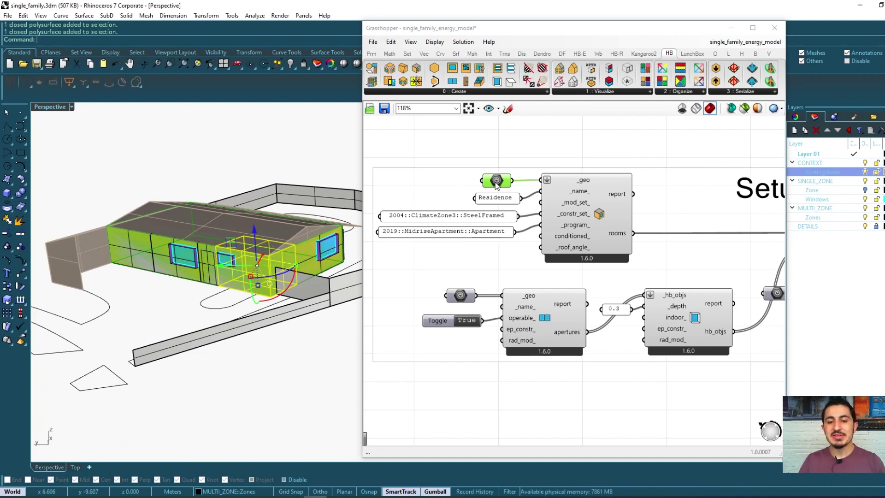
{"action": "left_click_drag", "start_coordinate": [497, 184], "coordinate": [471, 180]}
{"action": "key", "text": "Escape"}
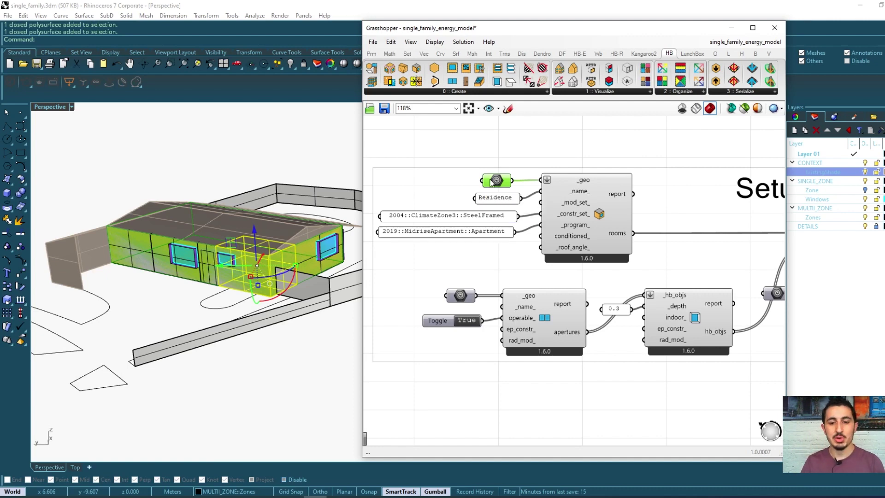
{"action": "left_click_drag", "start_coordinate": [513, 147], "coordinate": [647, 272]}
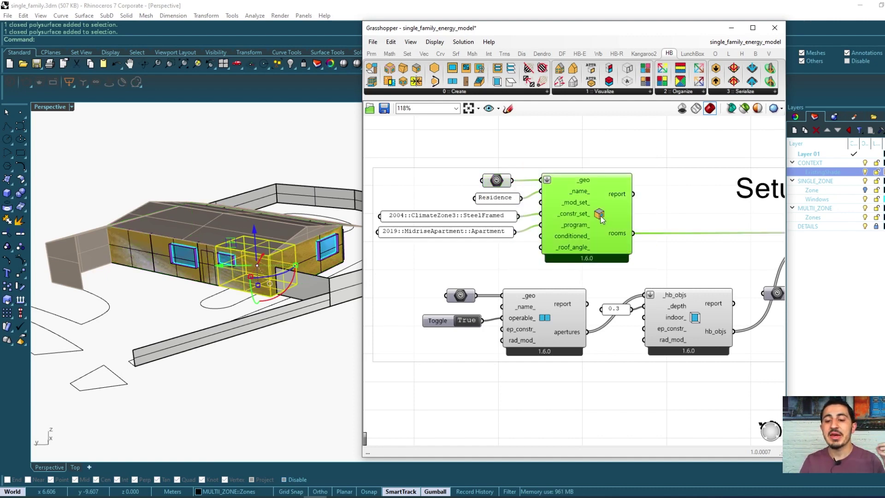
{"action": "mouse_move", "coordinate": [600, 219]}
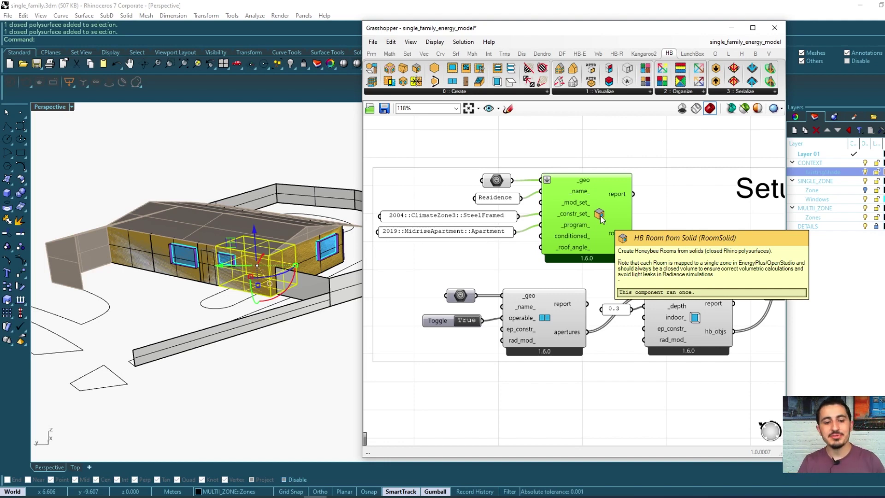
{"action": "right_click_drag", "start_coordinate": [268, 259], "coordinate": [163, 264]}
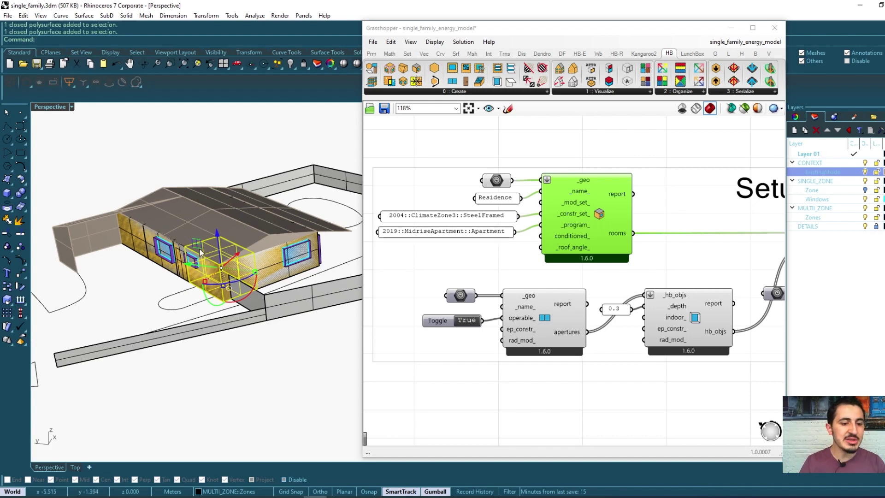
{"action": "key", "text": "Escape"}
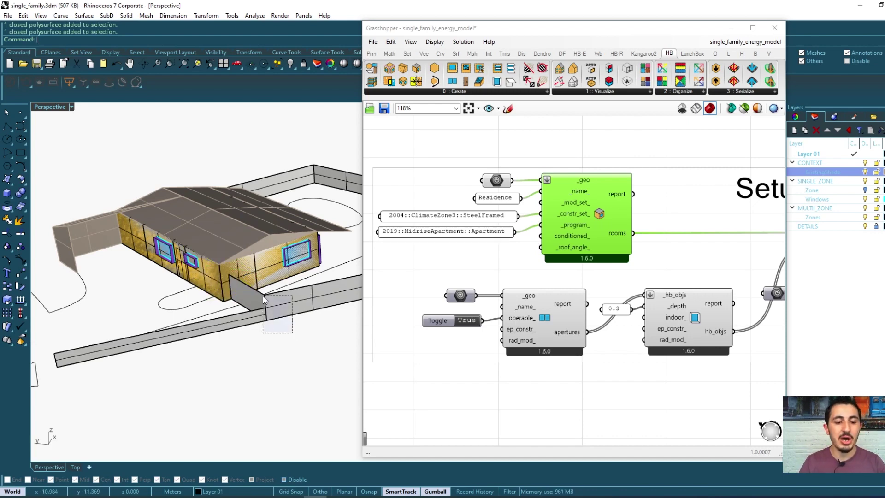
{"action": "left_click_drag", "start_coordinate": [259, 370], "coordinate": [181, 318]}
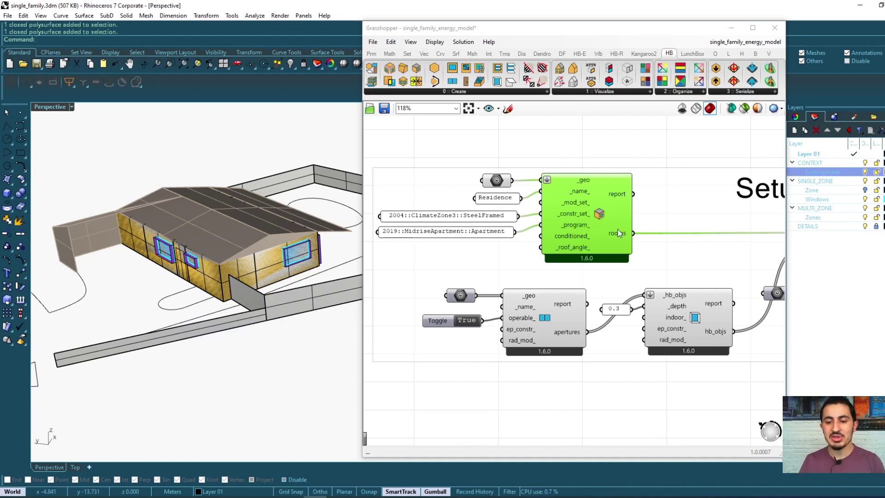
{"action": "right_click_drag", "start_coordinate": [615, 217], "coordinate": [566, 220]}
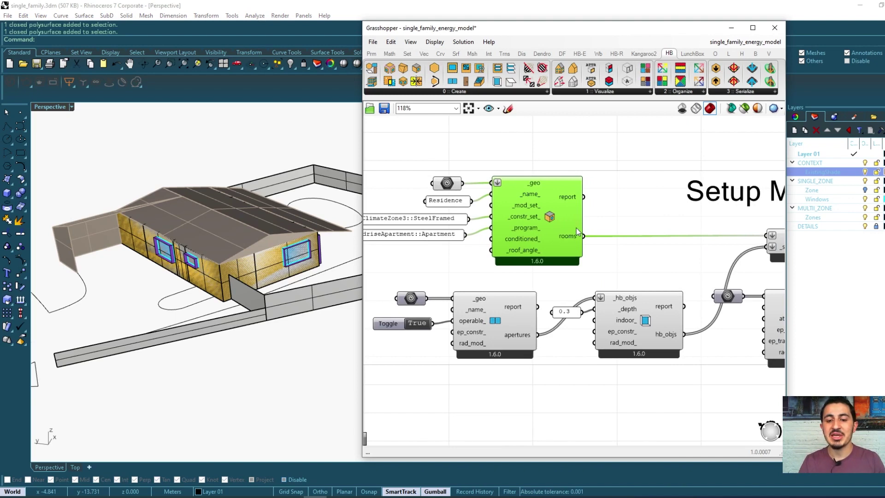
Frame the whole Setup Model group and select its room-from-solid component.
{"action": "mouse_move", "coordinate": [575, 229]}
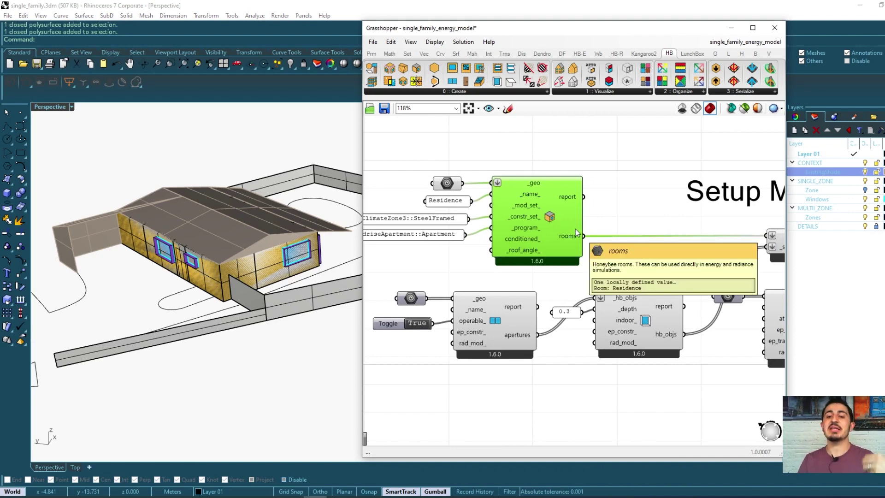
{"action": "scroll", "coordinate": [555, 231], "scroll_direction": "down", "scroll_amount": 1}
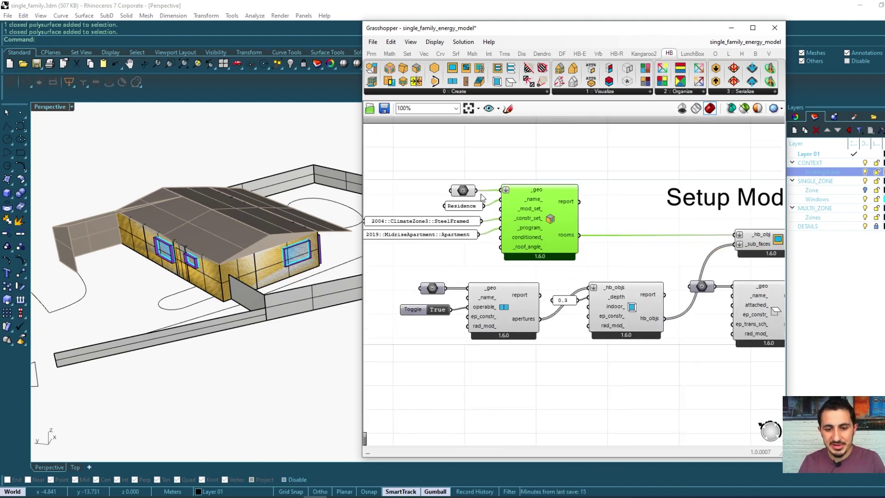
{"action": "scroll", "coordinate": [612, 217], "scroll_direction": "down", "scroll_amount": 1}
{"action": "right_click_drag", "start_coordinate": [675, 240], "coordinate": [637, 239]}
{"action": "left_click_drag", "start_coordinate": [613, 166], "coordinate": [745, 224]}
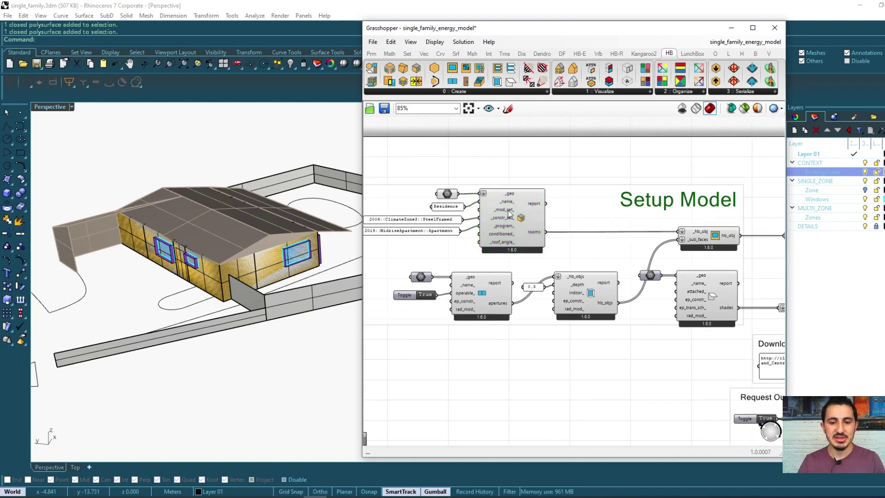
{"action": "left_click", "coordinate": [521, 217]}
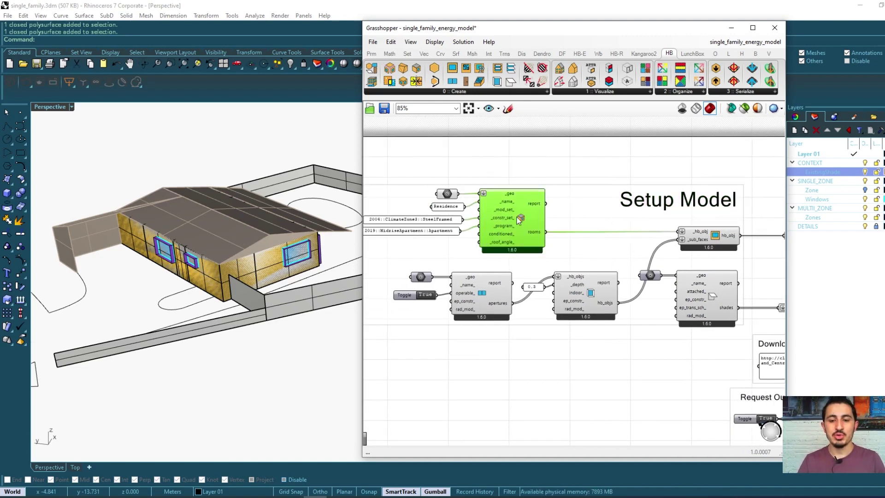
{"action": "mouse_move", "coordinate": [520, 220]}
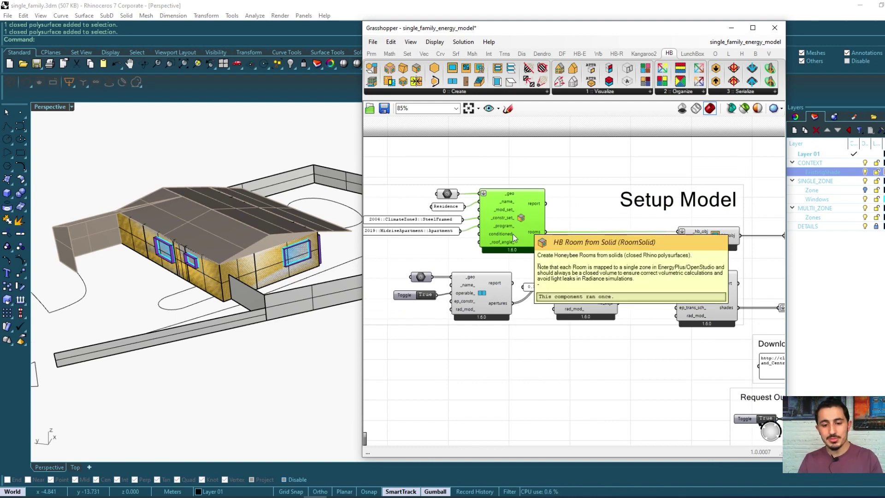
{"action": "scroll", "coordinate": [481, 293], "scroll_direction": "up", "scroll_amount": 5}
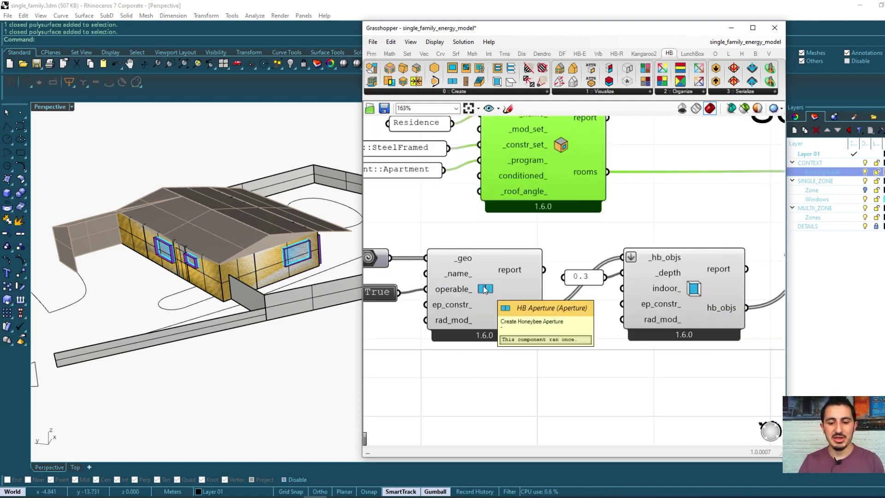
Select the aperture and add-apertures components, then pan over to House Rooms and Create Model.
{"action": "left_click", "coordinate": [484, 289]}
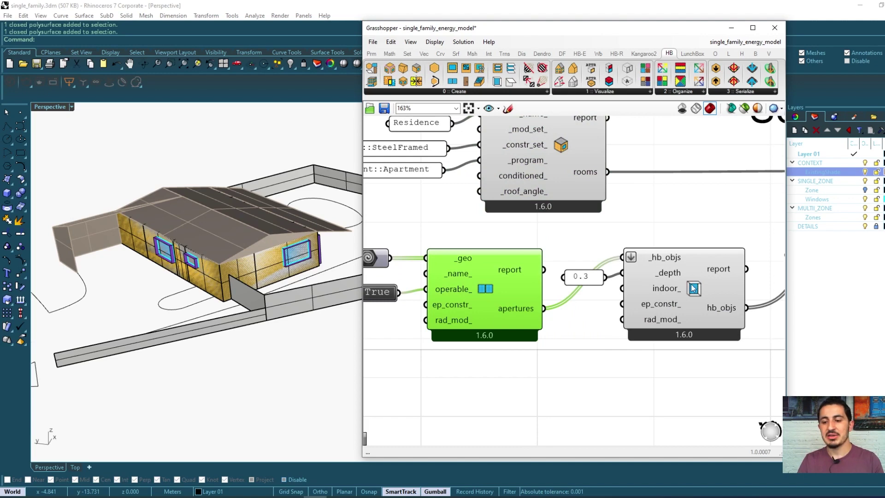
{"action": "mouse_move", "coordinate": [693, 289]}
{"action": "scroll", "coordinate": [693, 288], "scroll_direction": "down", "scroll_amount": 4}
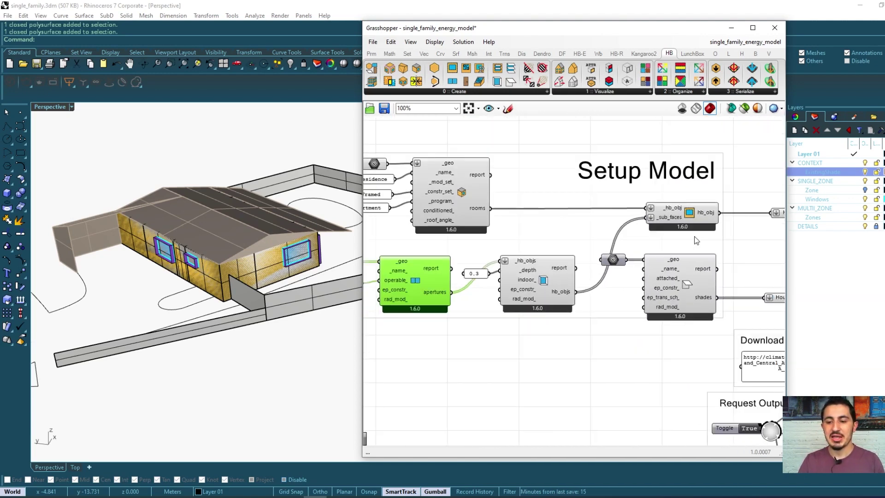
{"action": "left_click", "coordinate": [687, 216]}
{"action": "right_click_drag", "start_coordinate": [700, 218], "coordinate": [597, 222]}
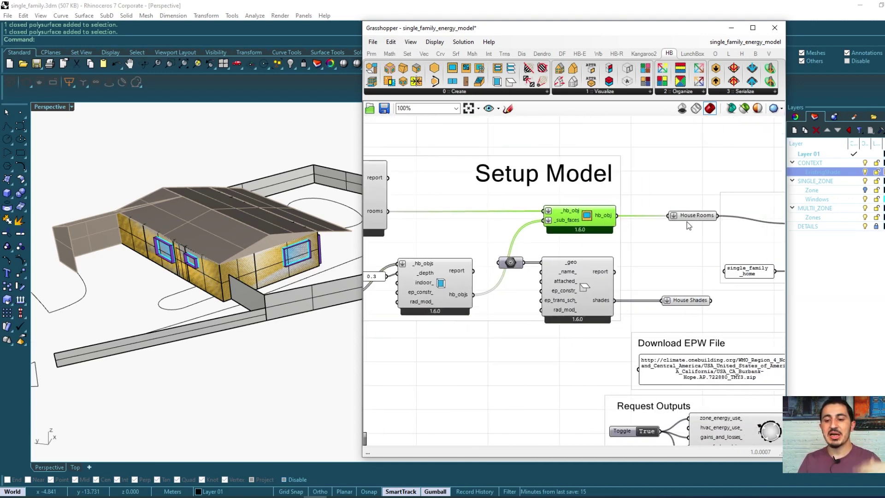
{"action": "scroll", "coordinate": [692, 232], "scroll_direction": "down", "scroll_amount": 3}
{"action": "right_click_drag", "start_coordinate": [693, 233], "coordinate": [581, 233]}
{"action": "scroll", "coordinate": [657, 237], "scroll_direction": "up", "scroll_amount": 5}
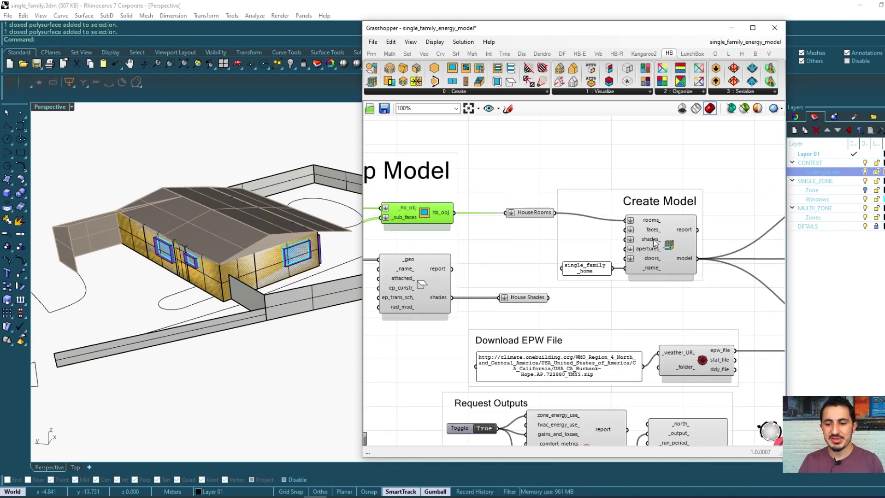
{"action": "left_click", "coordinate": [677, 242]}
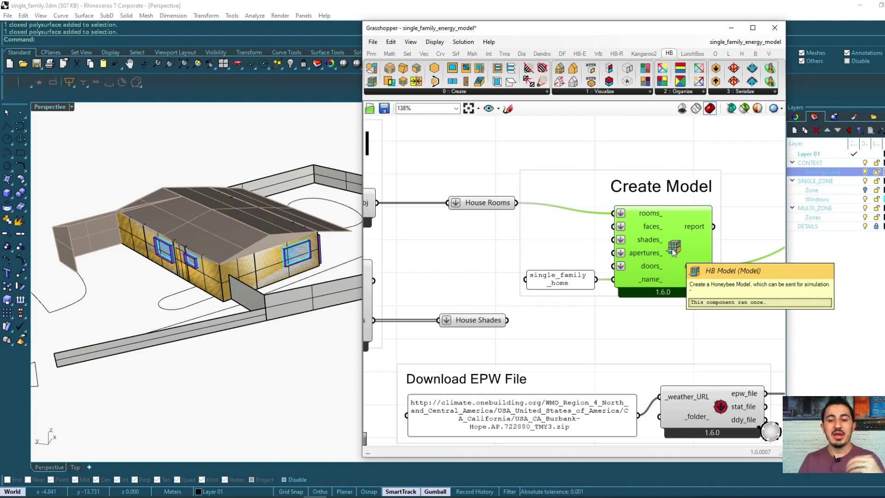
{"action": "left_click_drag", "start_coordinate": [593, 161], "coordinate": [667, 220]}
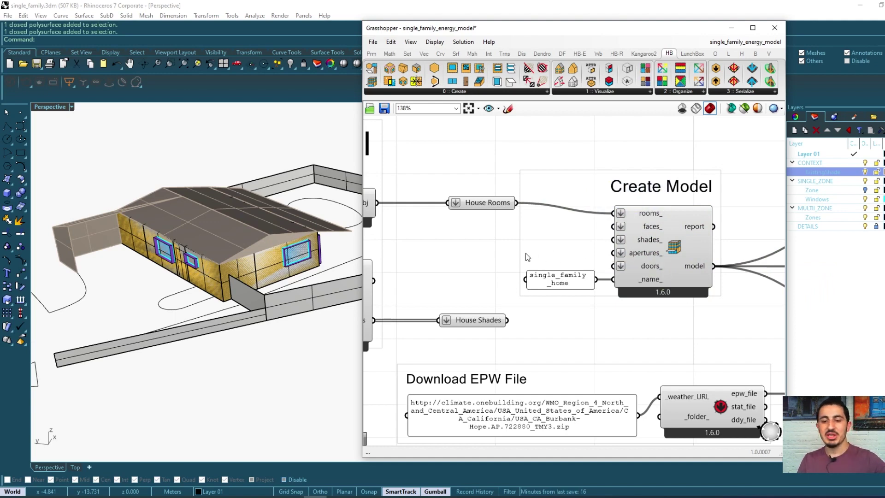
{"action": "left_click_drag", "start_coordinate": [504, 218], "coordinate": [671, 246]}
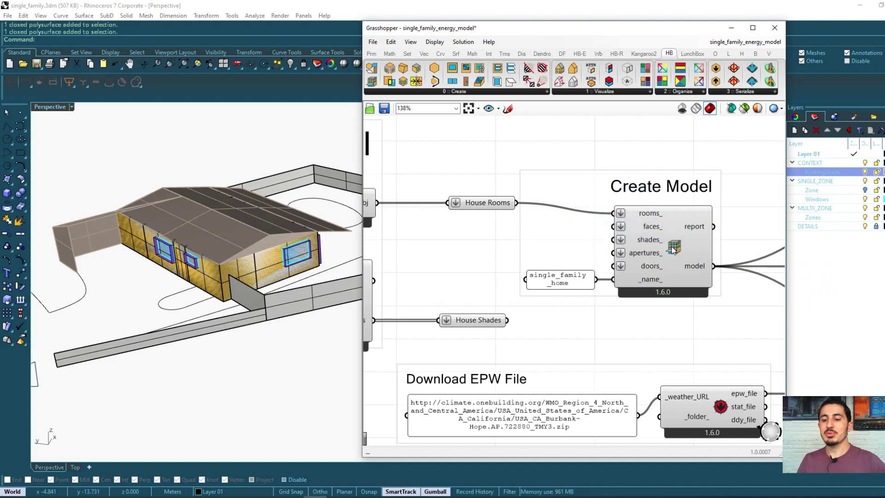
{"action": "left_click_drag", "start_coordinate": [515, 232], "coordinate": [665, 252]}
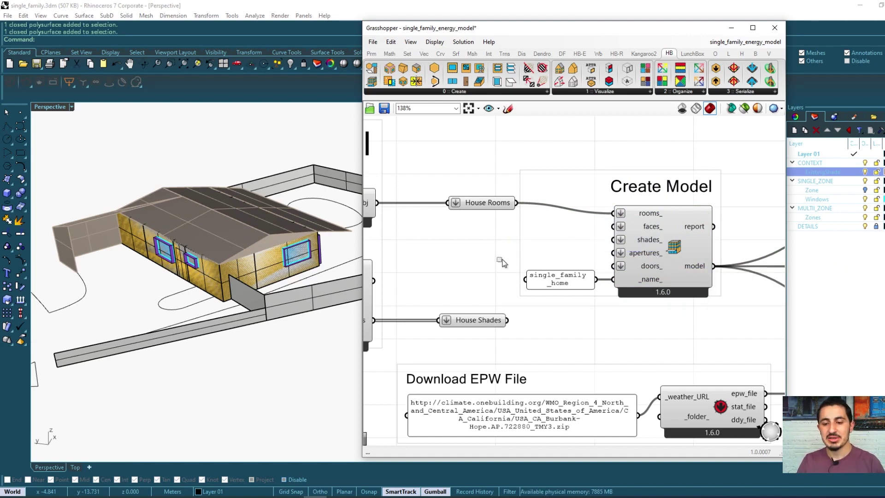
{"action": "left_click_drag", "start_coordinate": [498, 259], "coordinate": [635, 271]}
{"action": "right_click_drag", "start_coordinate": [563, 252], "coordinate": [678, 254]}
{"action": "scroll", "coordinate": [630, 255], "scroll_direction": "down", "scroll_amount": 2}
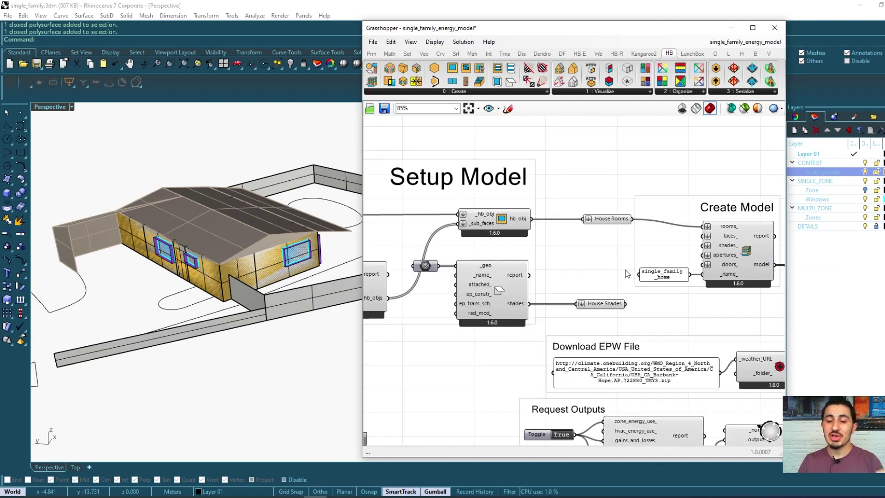
{"action": "scroll", "coordinate": [627, 272], "scroll_direction": "down", "scroll_amount": 1}
{"action": "left_click", "coordinate": [505, 226]}
{"action": "right_click_drag", "start_coordinate": [505, 225], "coordinate": [623, 226]}
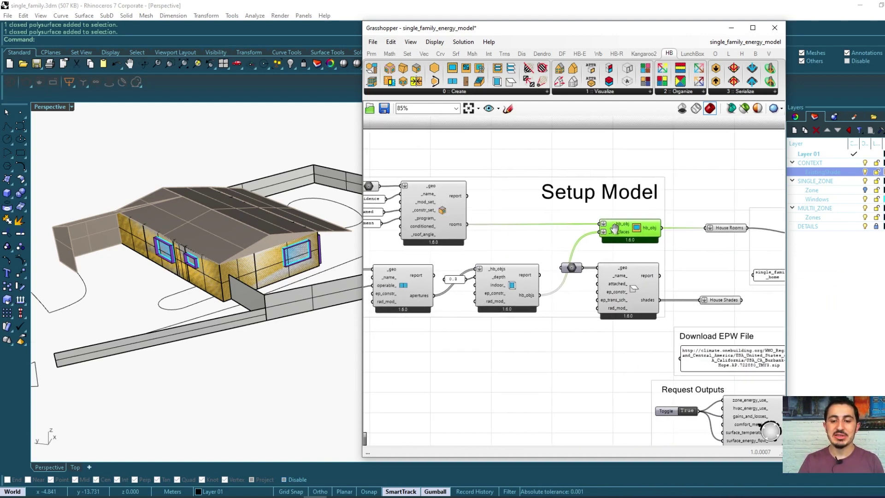
{"action": "left_click", "coordinate": [453, 214]}
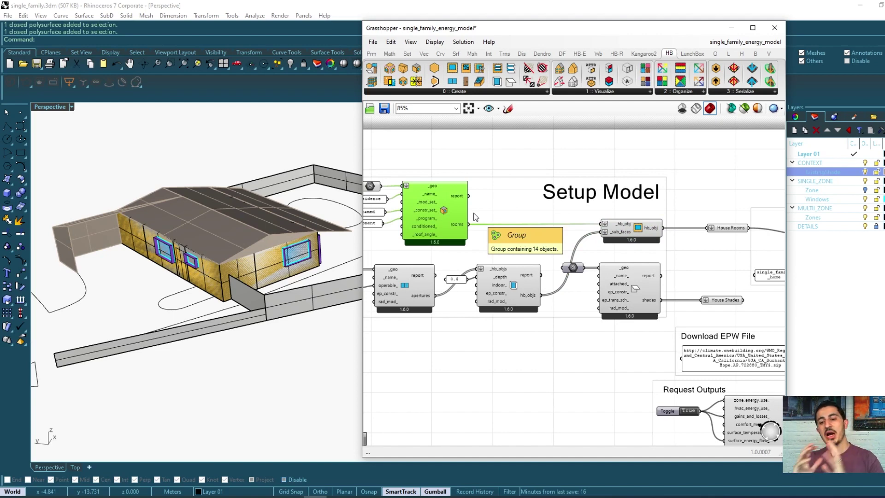
{"action": "scroll", "coordinate": [633, 234], "scroll_direction": "down", "scroll_amount": 2}
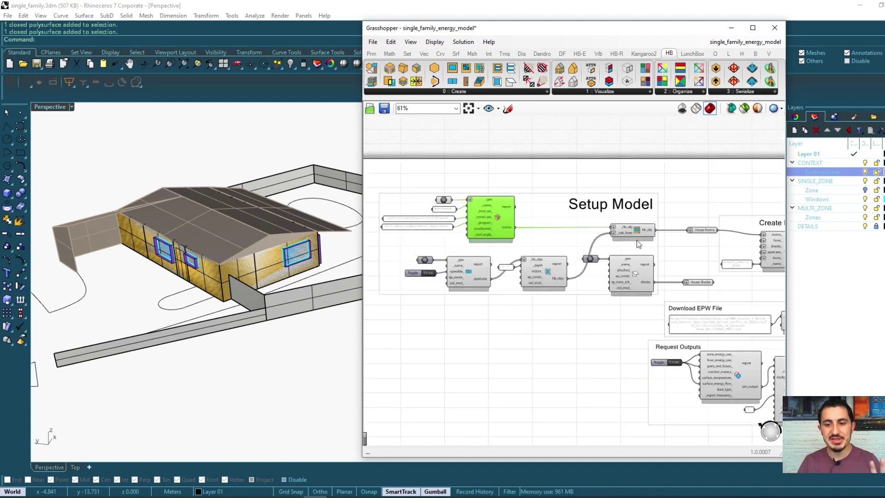
{"action": "left_click_drag", "start_coordinate": [370, 172], "coordinate": [772, 298]}
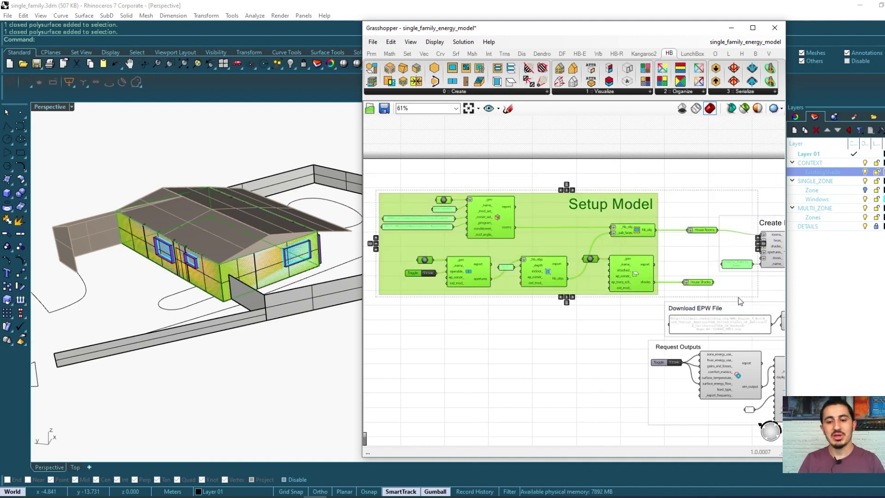
{"action": "right_click_drag", "start_coordinate": [740, 301], "coordinate": [711, 294]}
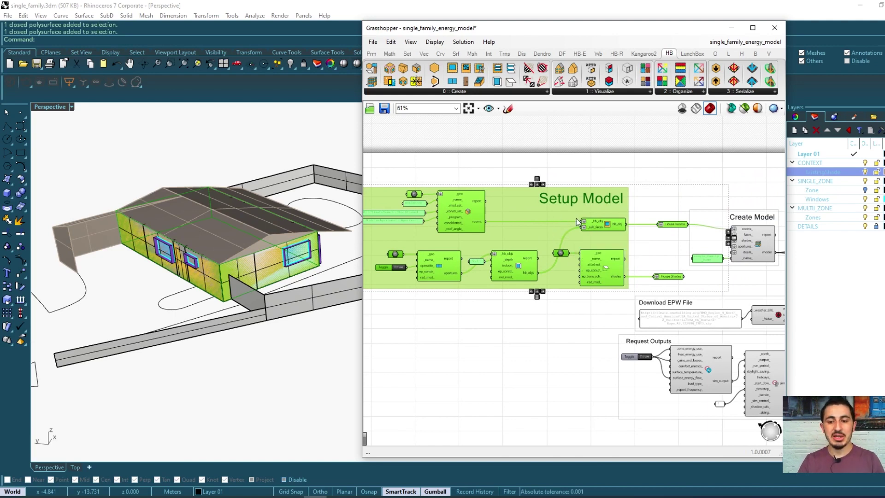
{"action": "right_click_drag", "start_coordinate": [663, 250], "coordinate": [559, 248]}
{"action": "left_click", "coordinate": [604, 223]}
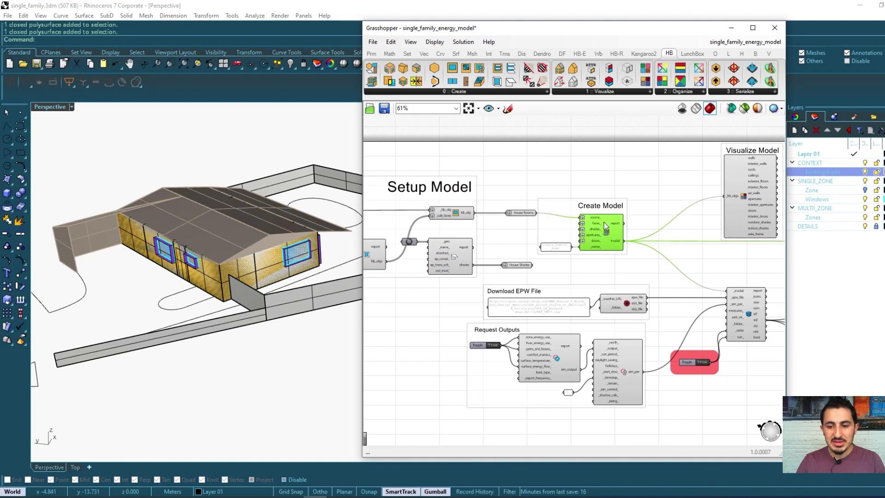
{"action": "scroll", "coordinate": [652, 261], "scroll_direction": "up", "scroll_amount": 3}
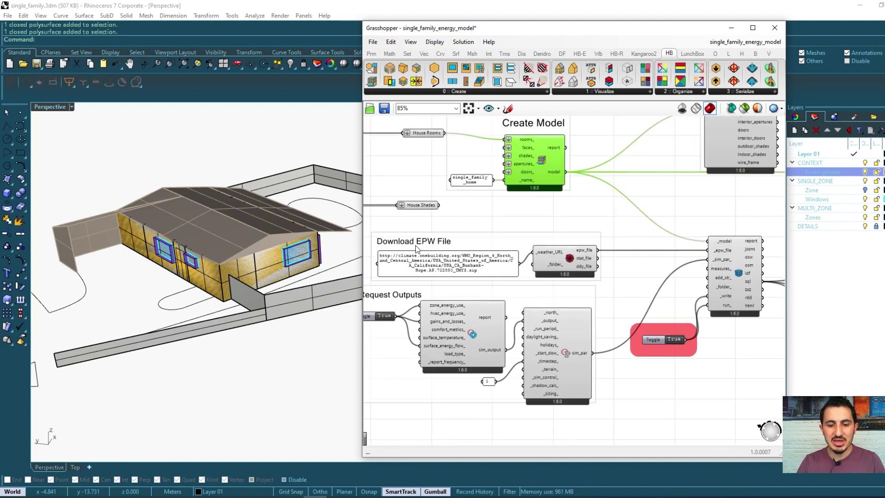
{"action": "right_click_drag", "start_coordinate": [416, 245], "coordinate": [453, 243]}
{"action": "left_click_drag", "start_coordinate": [400, 225], "coordinate": [659, 290]}
{"action": "scroll", "coordinate": [536, 264], "scroll_direction": "up", "scroll_amount": 2}
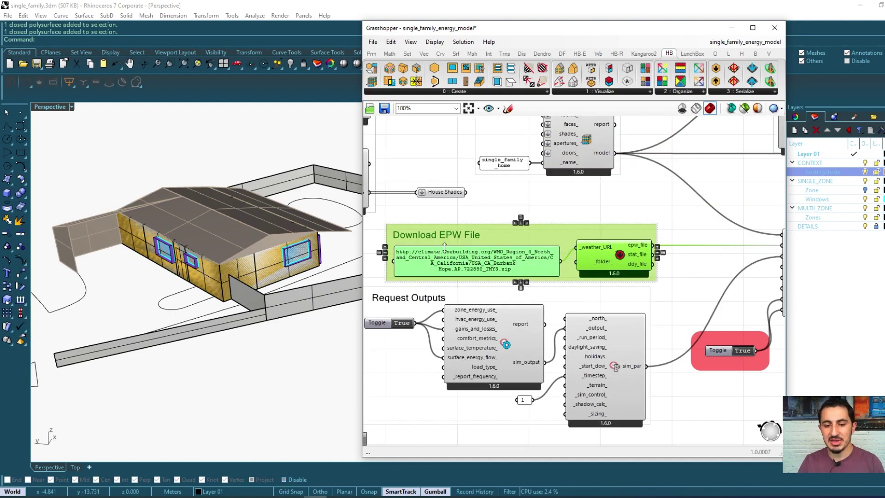
{"action": "scroll", "coordinate": [457, 242], "scroll_direction": "up", "scroll_amount": 1}
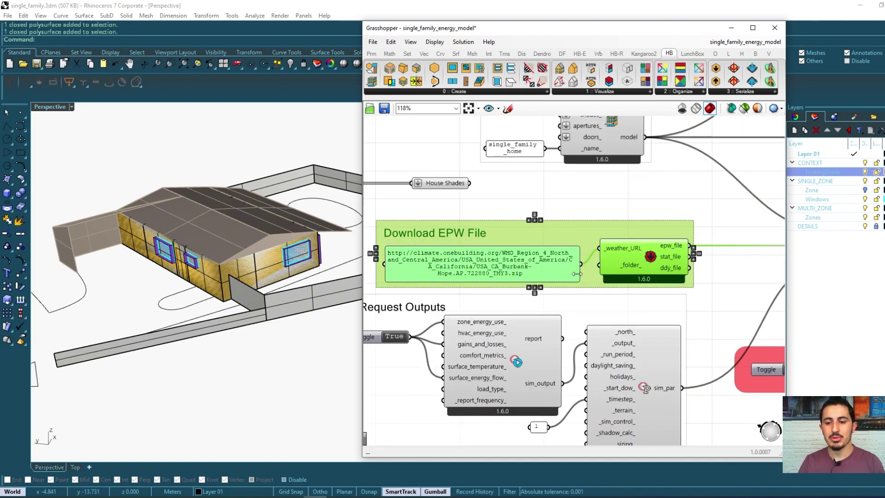
{"action": "scroll", "coordinate": [665, 266], "scroll_direction": "down", "scroll_amount": 1}
{"action": "scroll", "coordinate": [664, 264], "scroll_direction": "down", "scroll_amount": 1}
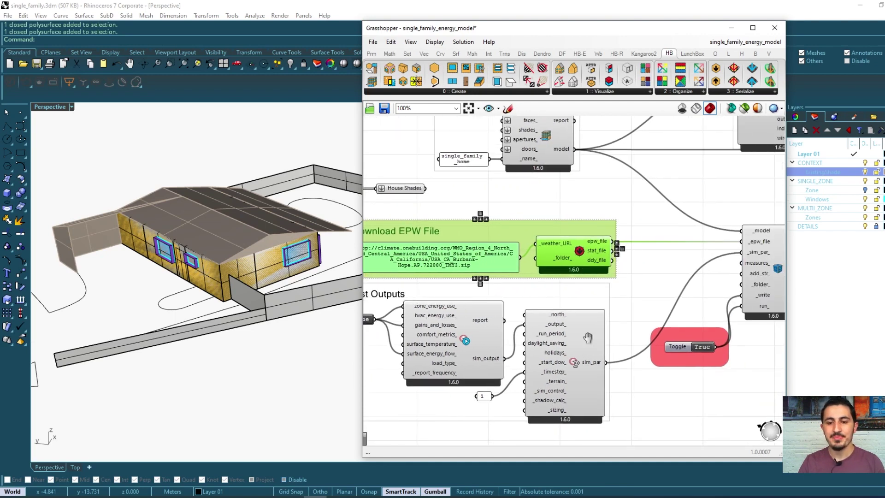
{"action": "right_click_drag", "start_coordinate": [586, 337], "coordinate": [649, 274]}
{"action": "left_click_drag", "start_coordinate": [373, 377], "coordinate": [712, 212]}
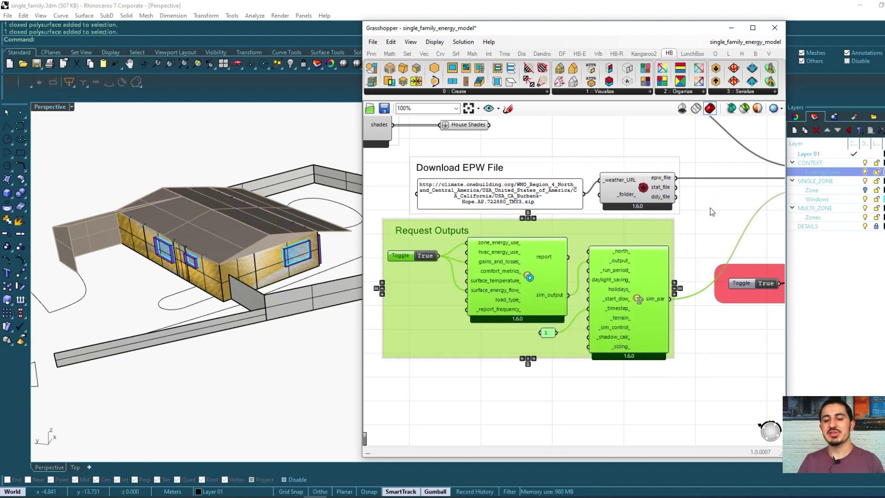
{"action": "scroll", "coordinate": [425, 235], "scroll_direction": "up", "scroll_amount": 2}
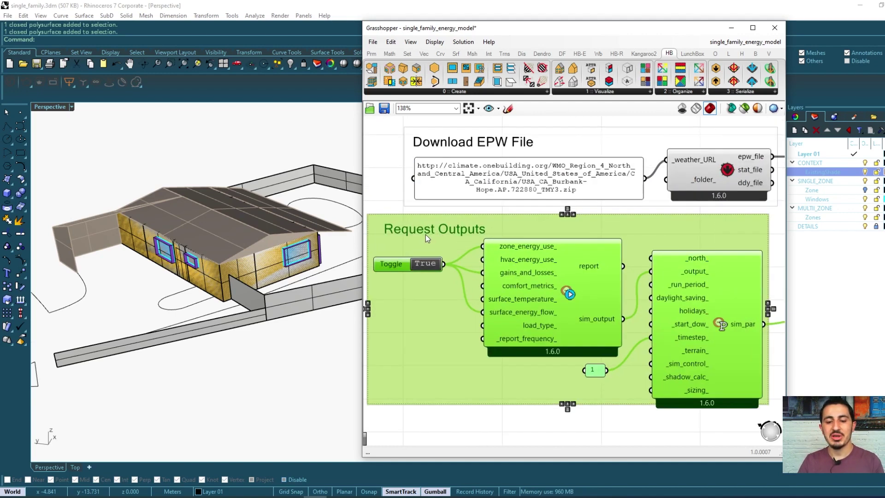
{"action": "scroll", "coordinate": [428, 235], "scroll_direction": "up", "scroll_amount": 1}
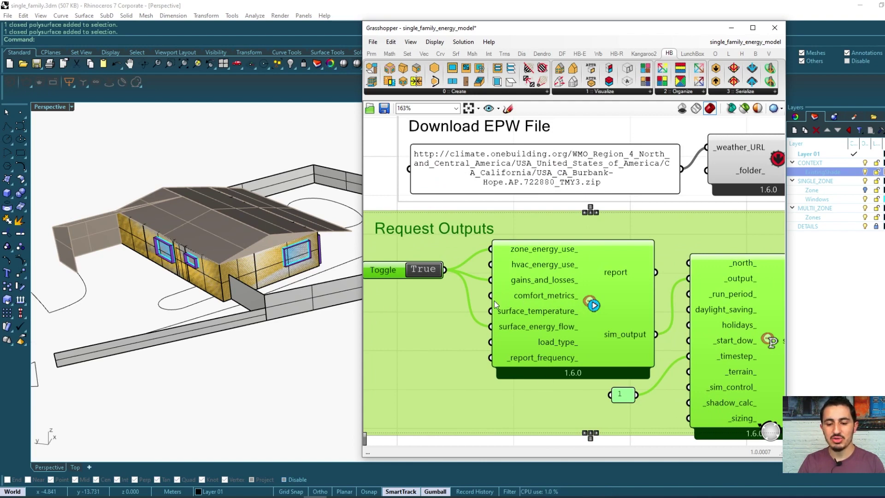
{"action": "scroll", "coordinate": [495, 279], "scroll_direction": "down", "scroll_amount": 1}
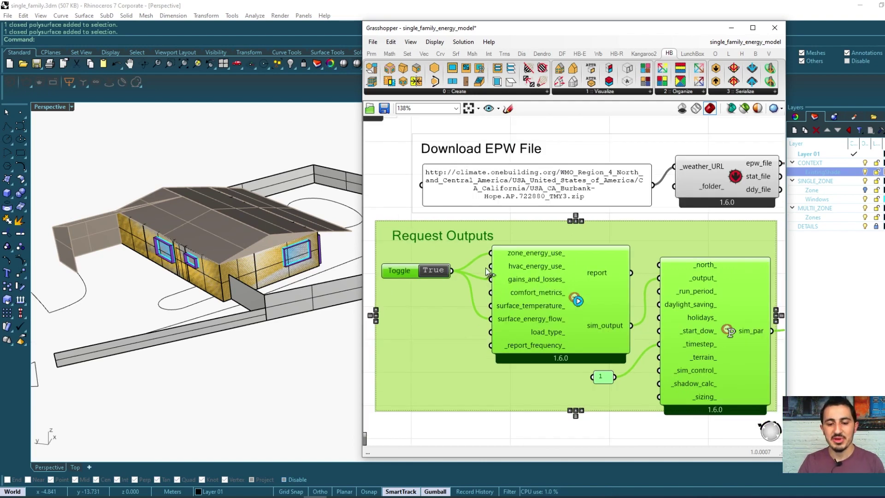
{"action": "left_click_drag", "start_coordinate": [461, 271], "coordinate": [487, 297]}
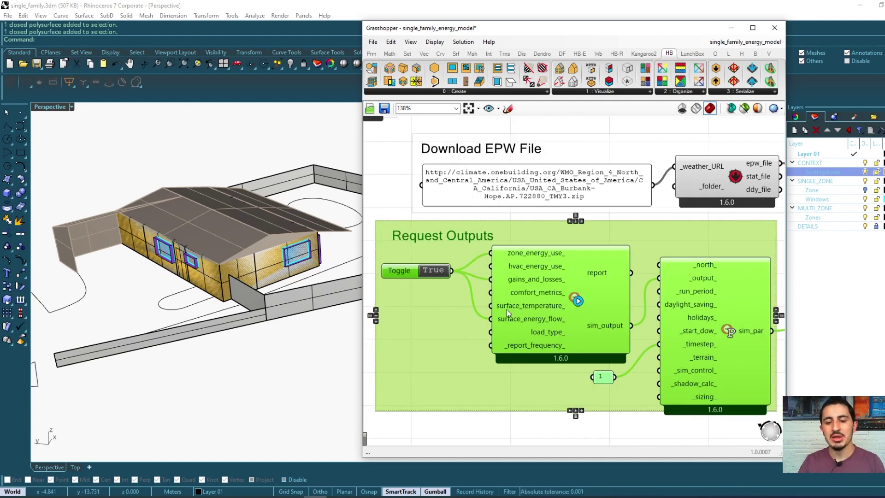
{"action": "scroll", "coordinate": [601, 276], "scroll_direction": "down", "scroll_amount": 2}
{"action": "right_click_drag", "start_coordinate": [637, 283], "coordinate": [487, 294]}
{"action": "scroll", "coordinate": [627, 267], "scroll_direction": "down", "scroll_amount": 1}
{"action": "right_click_drag", "start_coordinate": [635, 259], "coordinate": [583, 271]}
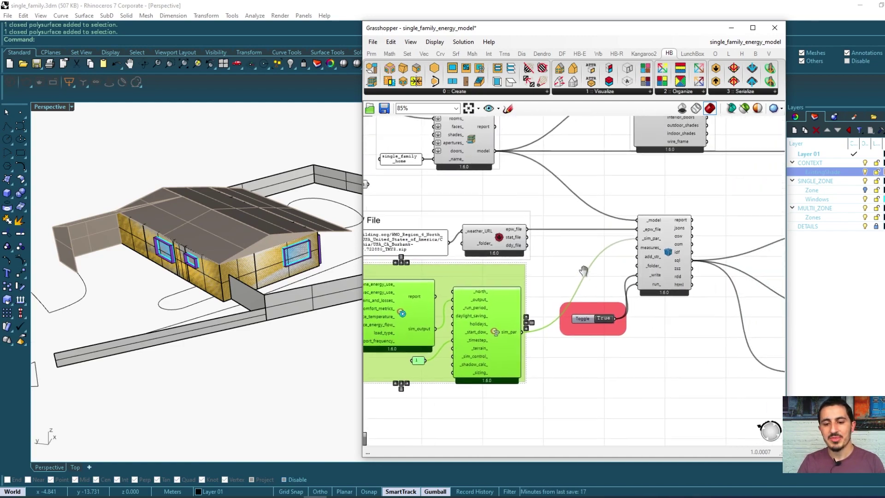
{"action": "scroll", "coordinate": [589, 279], "scroll_direction": "down", "scroll_amount": 5}
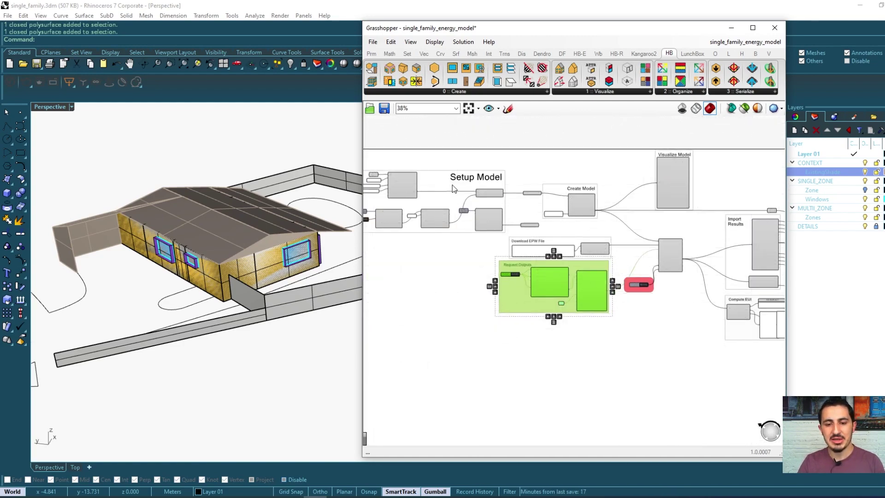
{"action": "scroll", "coordinate": [451, 182], "scroll_direction": "down", "scroll_amount": 1}
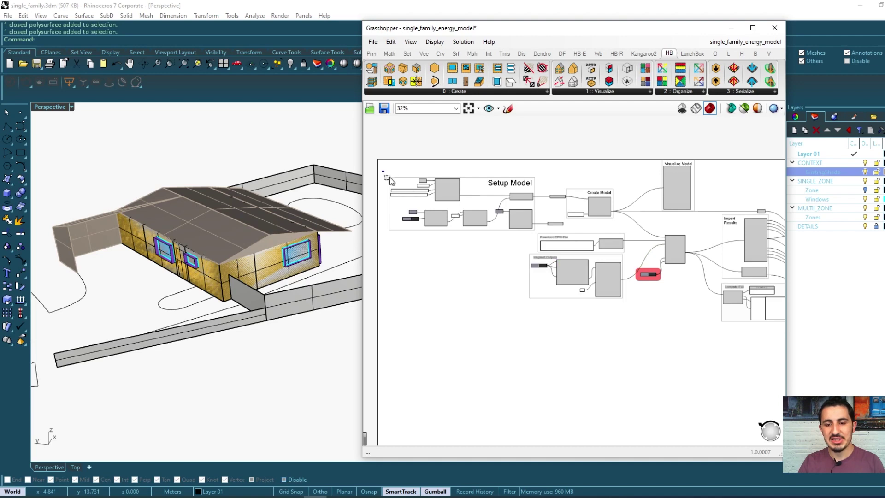
{"action": "left_click_drag", "start_coordinate": [381, 170], "coordinate": [630, 232]}
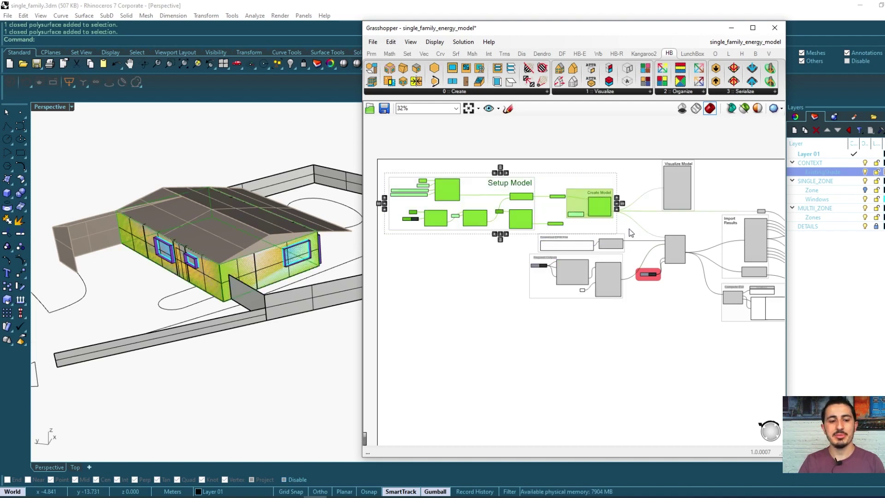
{"action": "left_click", "coordinate": [530, 236]}
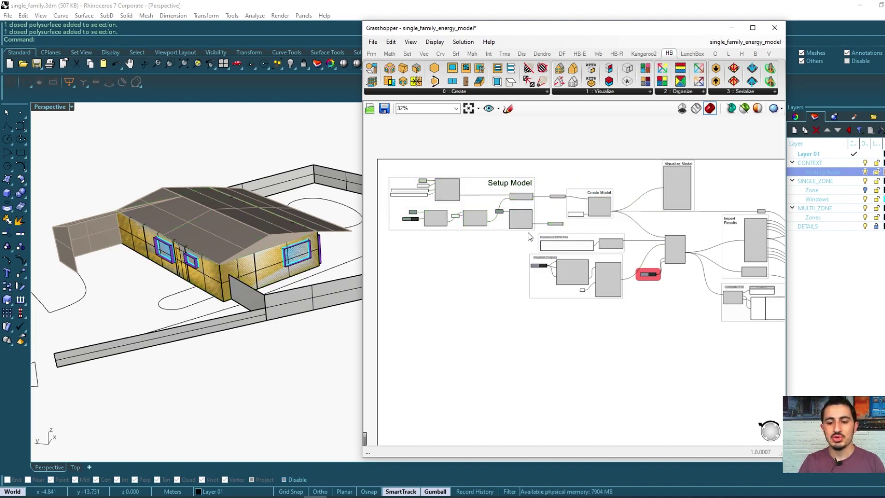
{"action": "left_click_drag", "start_coordinate": [529, 231], "coordinate": [632, 255]}
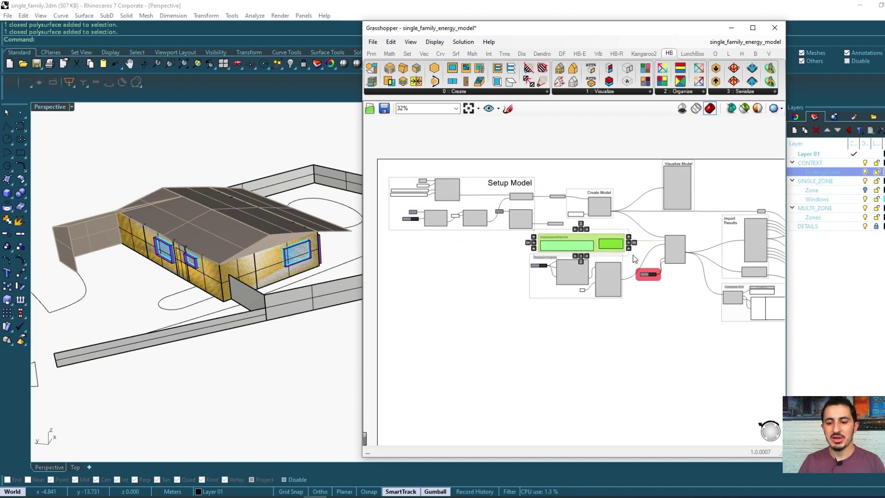
{"action": "scroll", "coordinate": [632, 256], "scroll_direction": "up", "scroll_amount": 1}
{"action": "left_click_drag", "start_coordinate": [489, 323], "coordinate": [638, 250]}
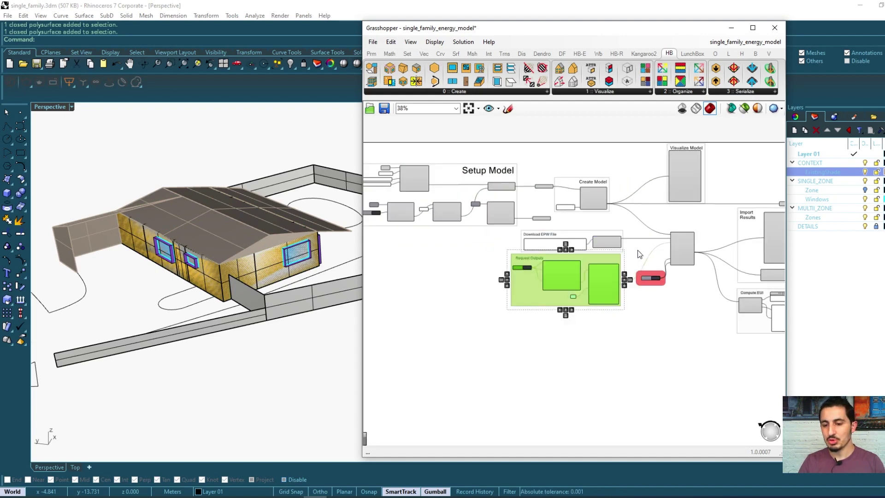
{"action": "scroll", "coordinate": [663, 262], "scroll_direction": "up", "scroll_amount": 5}
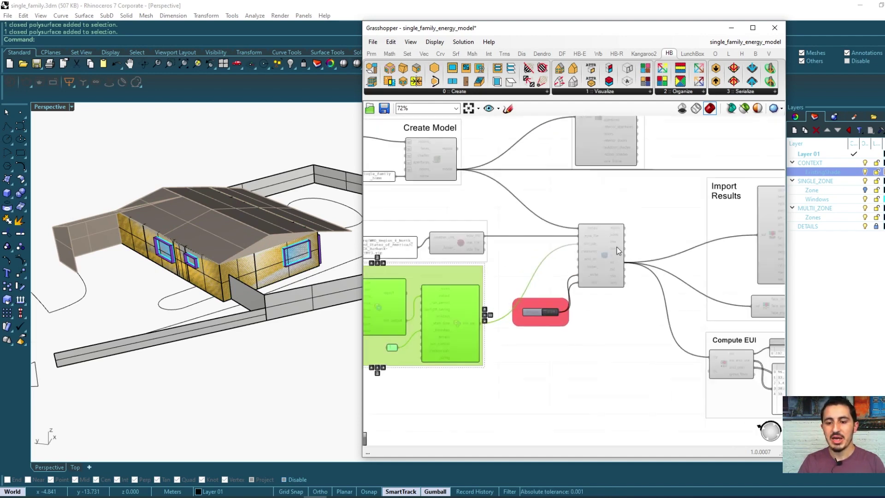
{"action": "left_click", "coordinate": [611, 258]}
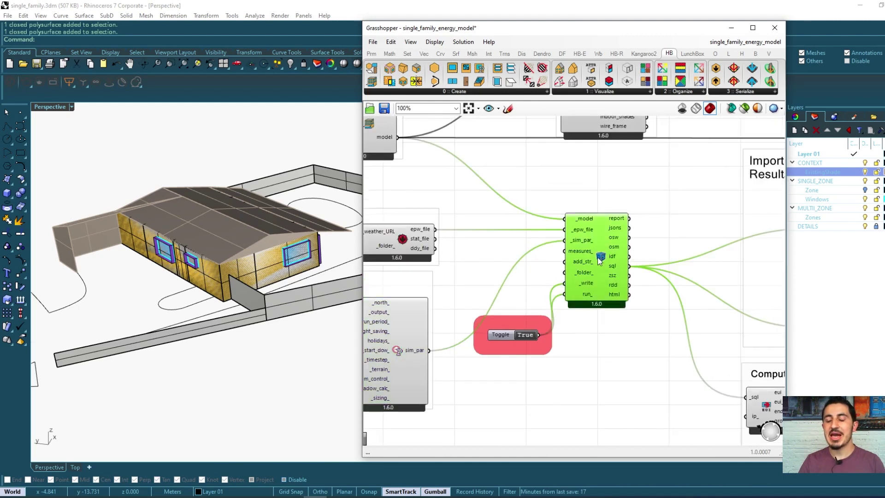
{"action": "mouse_move", "coordinate": [599, 261]}
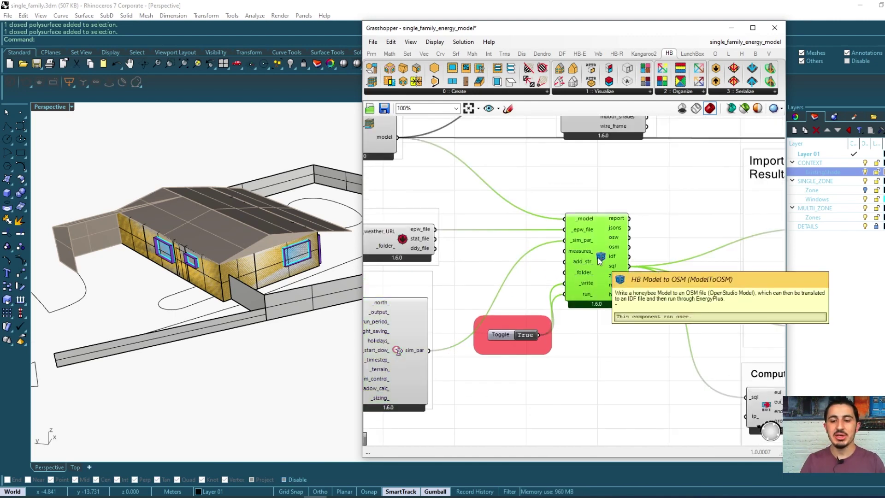
{"action": "left_click_drag", "start_coordinate": [541, 186], "coordinate": [579, 249]}
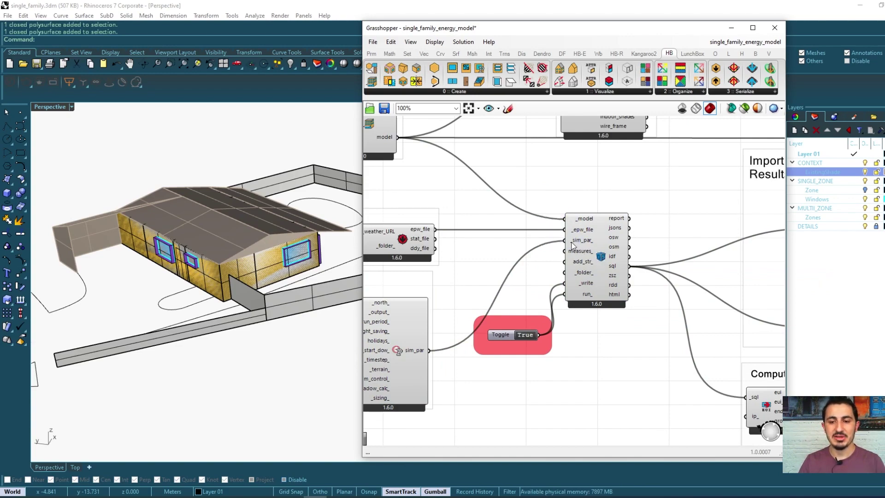
{"action": "right_click_drag", "start_coordinate": [479, 164], "coordinate": [536, 204]}
{"action": "scroll", "coordinate": [660, 254], "scroll_direction": "down", "scroll_amount": 3}
{"action": "right_click_drag", "start_coordinate": [718, 299], "coordinate": [563, 286]}
{"action": "left_click", "coordinate": [507, 266]}
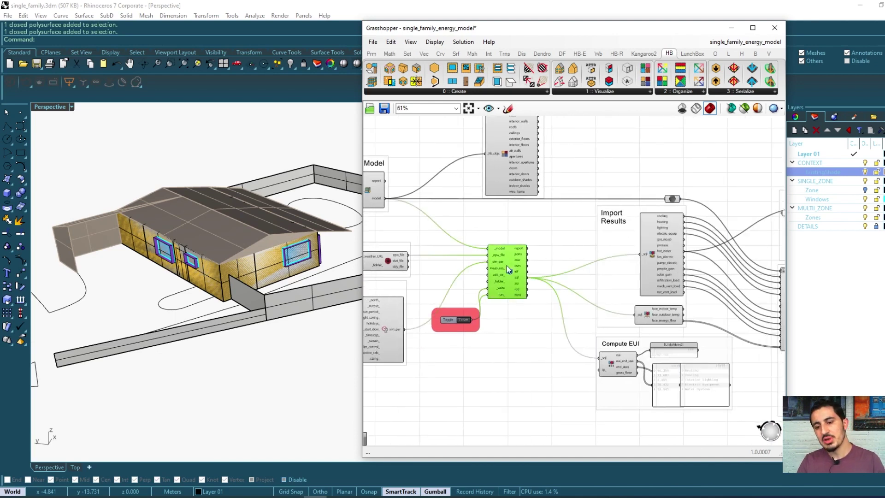
{"action": "right_click_drag", "start_coordinate": [434, 239], "coordinate": [614, 282]}
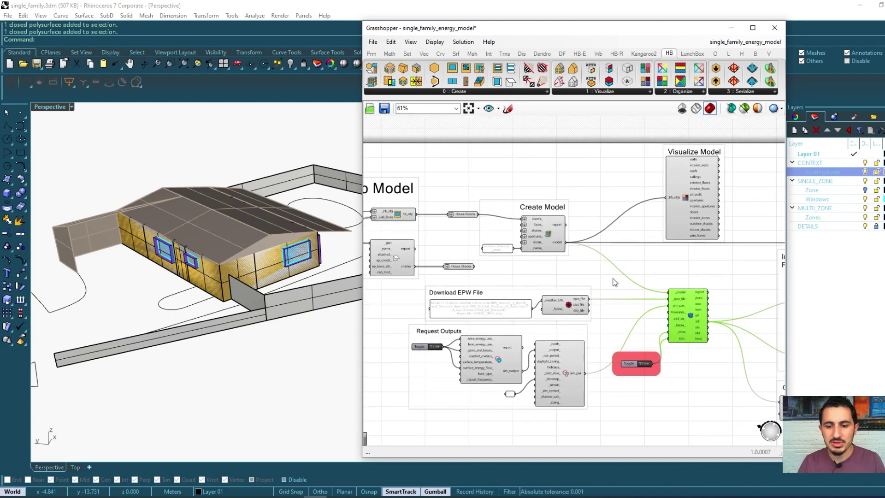
{"action": "scroll", "coordinate": [548, 231], "scroll_direction": "up", "scroll_amount": 3}
{"action": "left_click", "coordinate": [550, 238]}
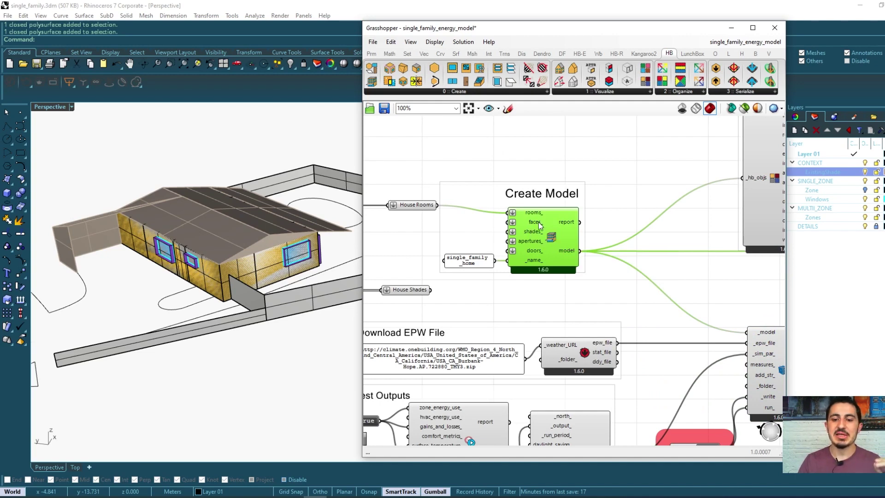
{"action": "mouse_move", "coordinate": [539, 222]}
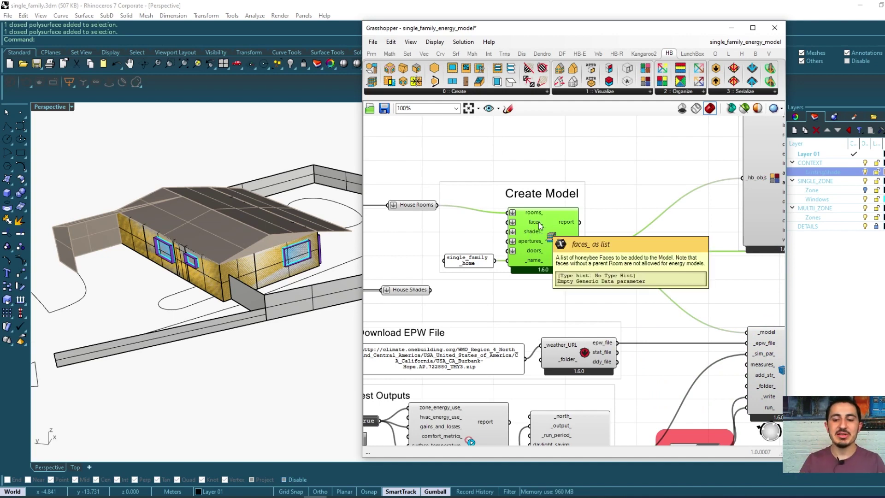
{"action": "right_click_drag", "start_coordinate": [475, 225], "coordinate": [625, 243]}
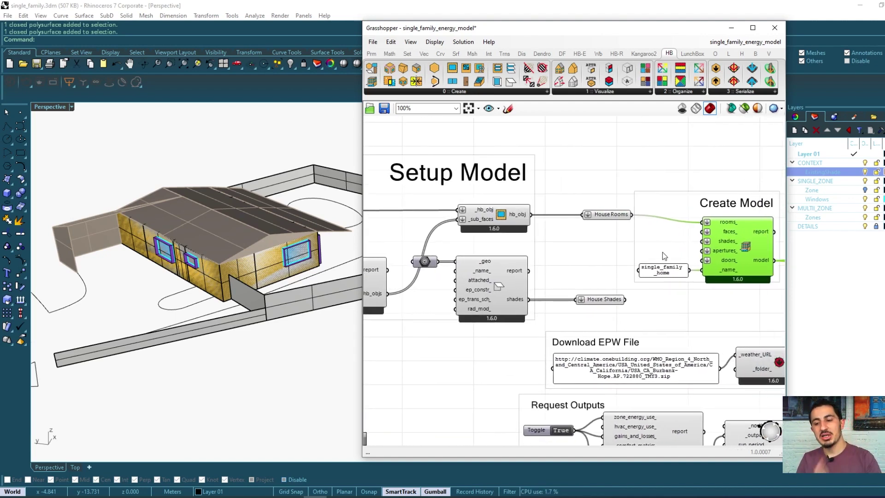
{"action": "right_click_drag", "start_coordinate": [747, 244], "coordinate": [560, 249]}
{"action": "middle_click", "coordinate": [548, 257]}
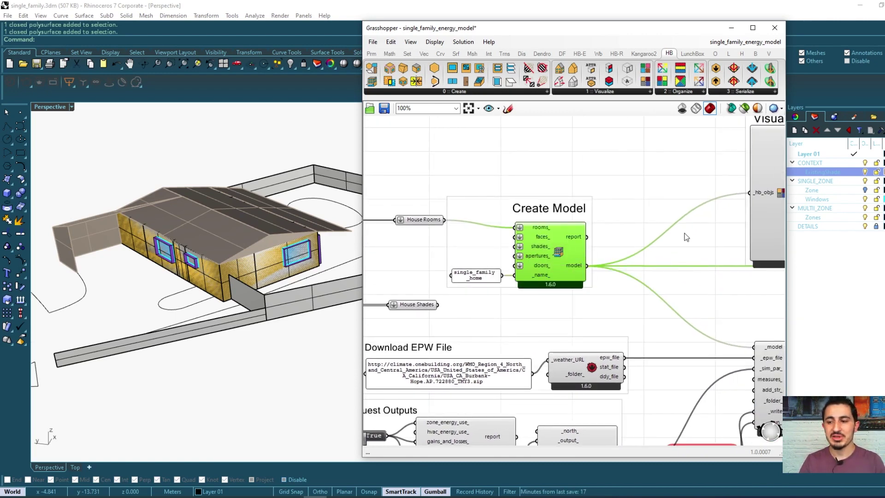
{"action": "left_click", "coordinate": [874, 183]}
Hide the CONTEXT and MULTI_ZONE layers and select the SINGLE_ZONE layer.
{"action": "left_click", "coordinate": [864, 163]}
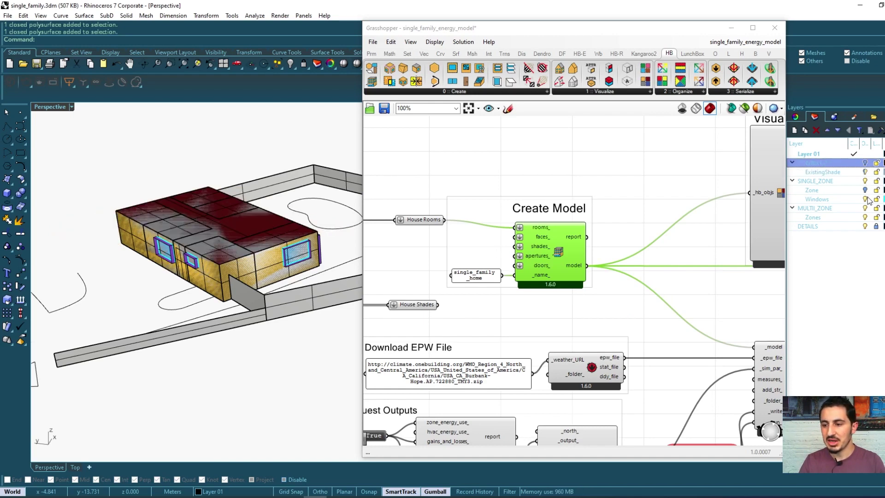
{"action": "left_click", "coordinate": [865, 208]}
{"action": "left_click", "coordinate": [864, 181]}
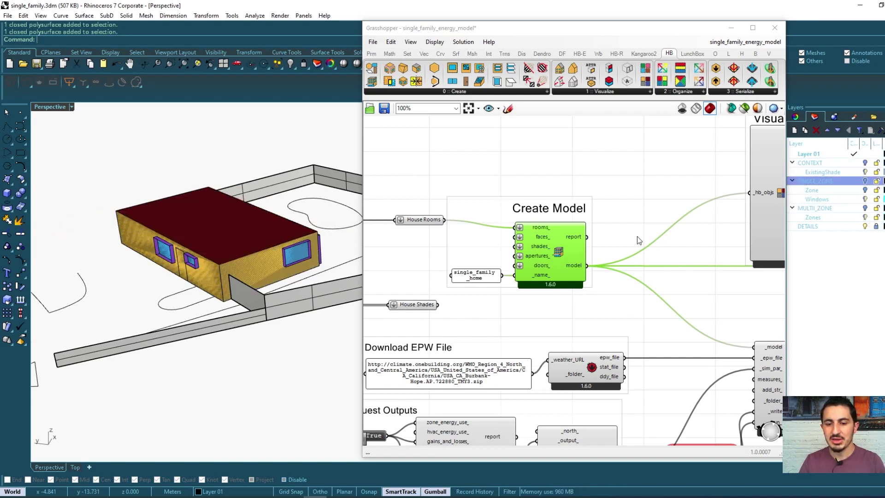
Find the Visualize Model component and move it closer to Create Model.
{"action": "scroll", "coordinate": [599, 223], "scroll_direction": "down", "scroll_amount": 1}
{"action": "right_click_drag", "start_coordinate": [646, 235], "coordinate": [580, 235]}
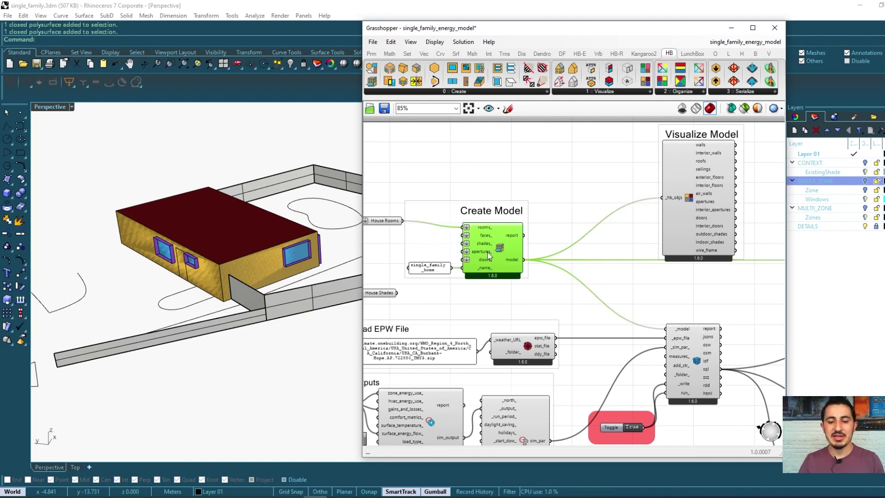
{"action": "right_click_drag", "start_coordinate": [619, 206], "coordinate": [668, 223]}
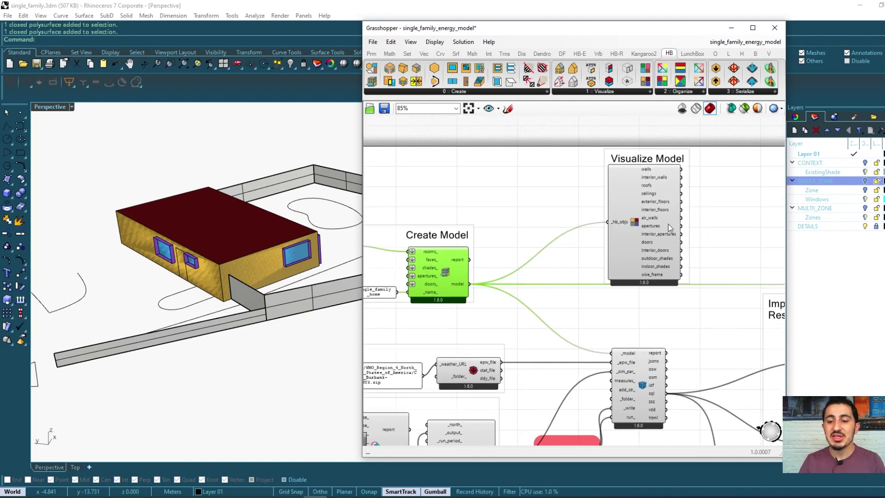
{"action": "left_click", "coordinate": [617, 242]}
{"action": "left_click_drag", "start_coordinate": [639, 245], "coordinate": [632, 211]}
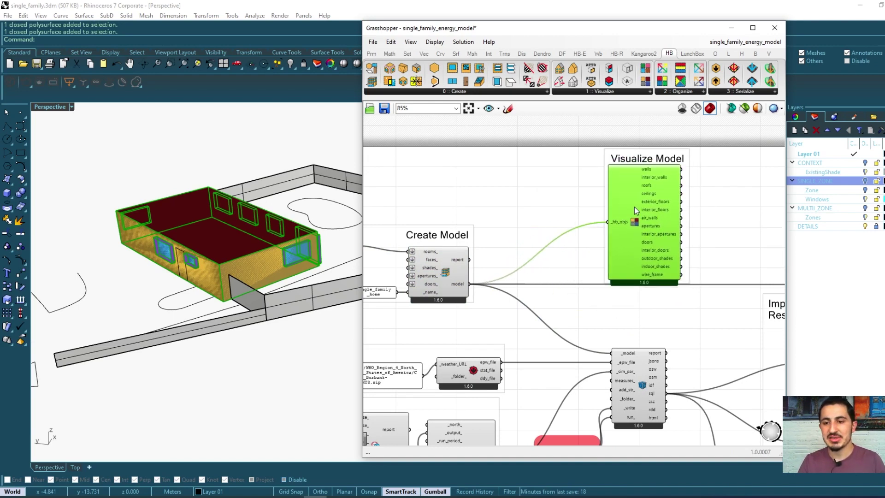
Browse the Honeybee visualization components, then bring up Visualize Model's quick options.
{"action": "left_click", "coordinate": [638, 91]}
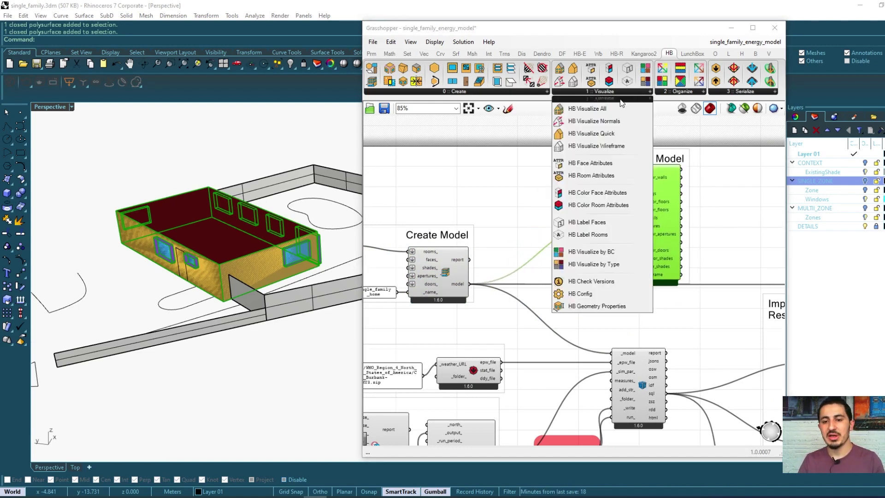
{"action": "left_click", "coordinate": [521, 208]}
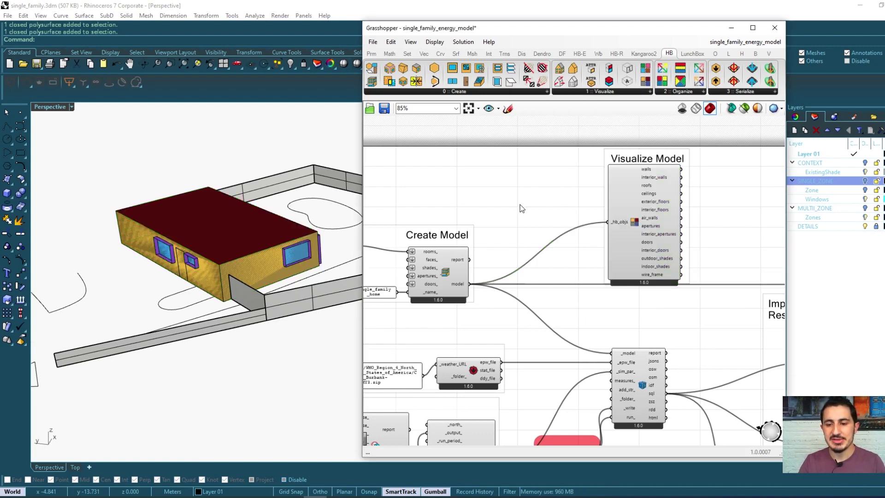
{"action": "left_click", "coordinate": [651, 204]}
{"action": "middle_click", "coordinate": [651, 203]}
Turn off the Visualize Model preview and orbit to look down on the house.
{"action": "left_click", "coordinate": [676, 177]}
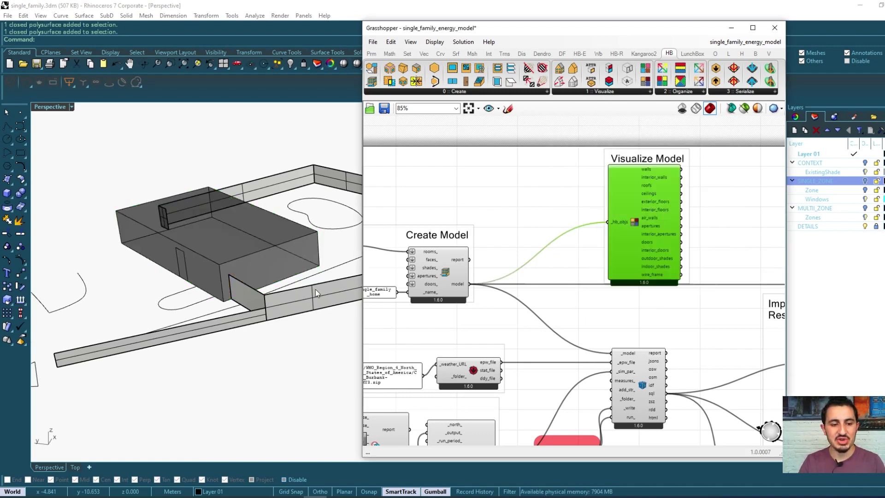
{"action": "left_click_drag", "start_coordinate": [73, 170], "coordinate": [320, 309]}
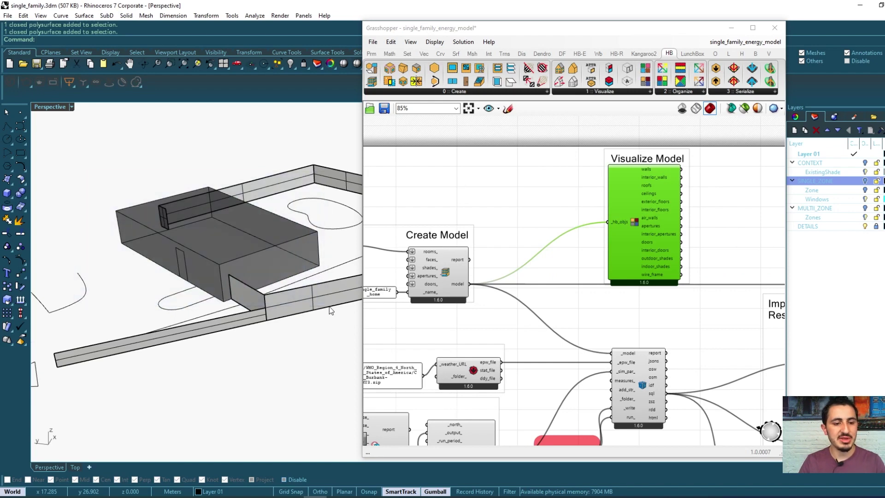
{"action": "right_click_drag", "start_coordinate": [211, 254], "coordinate": [240, 301]}
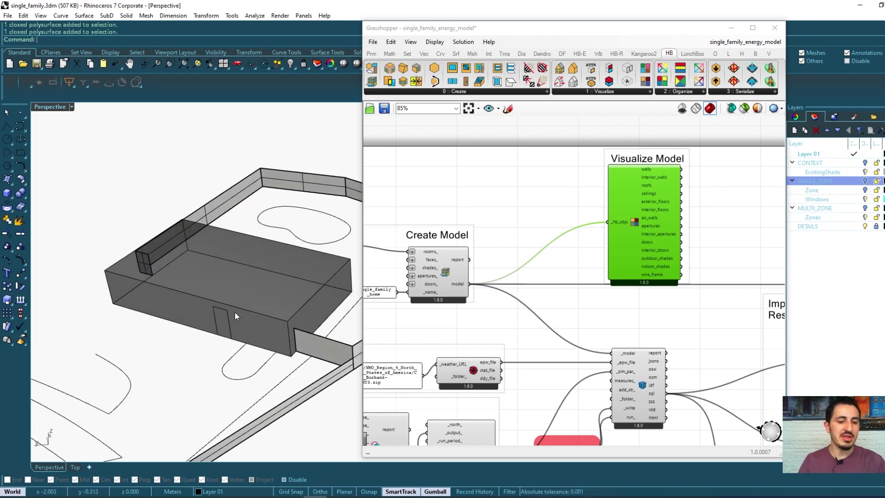
Turn the coloured Visualize Model preview back on to inspect the house, then off again.
{"action": "middle_click", "coordinate": [634, 221]}
{"action": "left_click", "coordinate": [648, 199]}
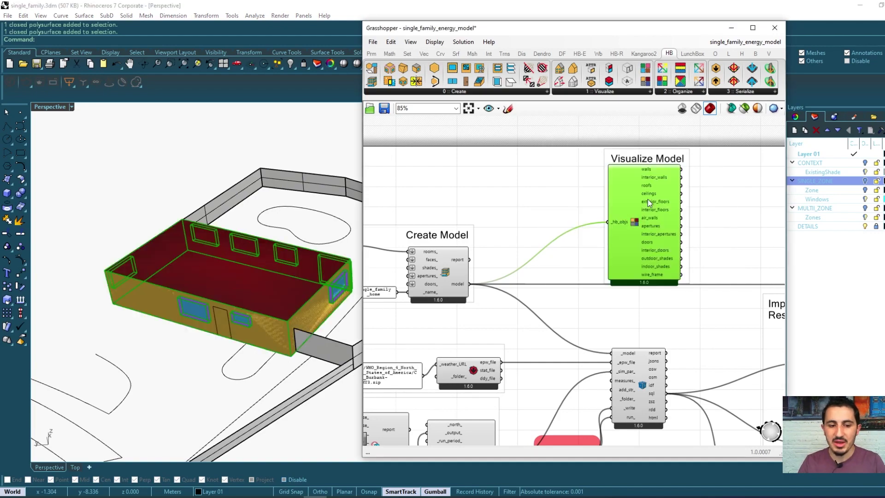
{"action": "right_click_drag", "start_coordinate": [183, 366], "coordinate": [346, 285]}
{"action": "left_click", "coordinate": [546, 225]}
{"action": "left_click", "coordinate": [634, 200]}
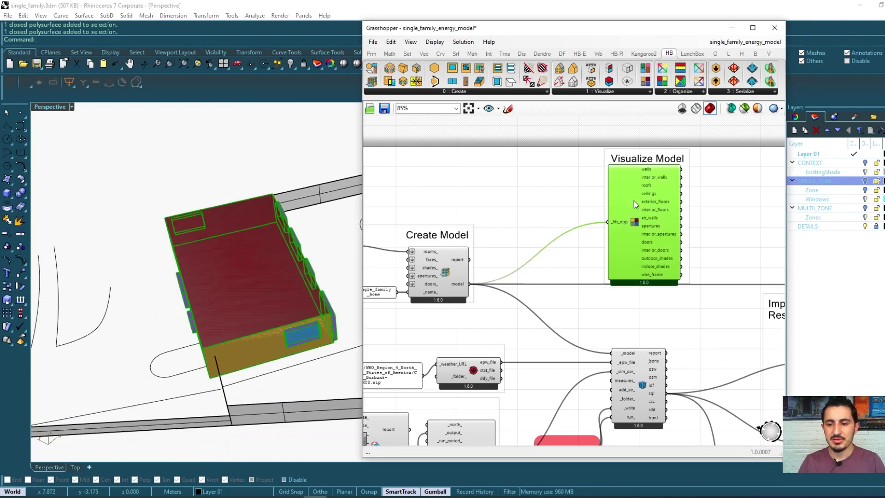
{"action": "middle_click", "coordinate": [634, 200]}
{"action": "left_click", "coordinate": [665, 171]}
Select the Create Model component and toggle its preview.
{"action": "right_click_drag", "start_coordinate": [445, 273], "coordinate": [604, 241]}
{"action": "left_click", "coordinate": [576, 247]}
{"action": "middle_click", "coordinate": [575, 245]}
{"action": "left_click", "coordinate": [593, 226]}
Select the House Rooms component and the component adding sub-faces to rooms.
{"action": "scroll", "coordinate": [593, 231], "scroll_direction": "up", "scroll_amount": 3}
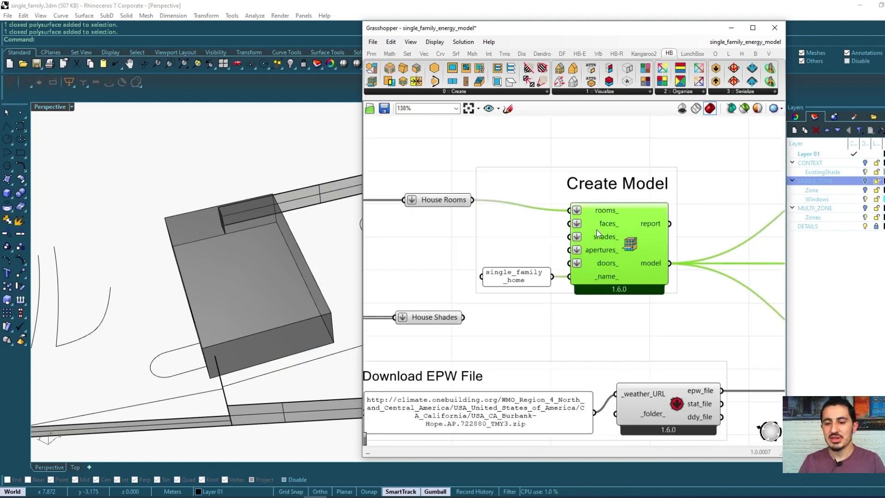
{"action": "scroll", "coordinate": [636, 220], "scroll_direction": "down", "scroll_amount": 2}
{"action": "right_click_drag", "start_coordinate": [533, 201], "coordinate": [690, 216]}
{"action": "left_click_drag", "start_coordinate": [661, 239], "coordinate": [636, 208]}
{"action": "left_click", "coordinate": [548, 222]}
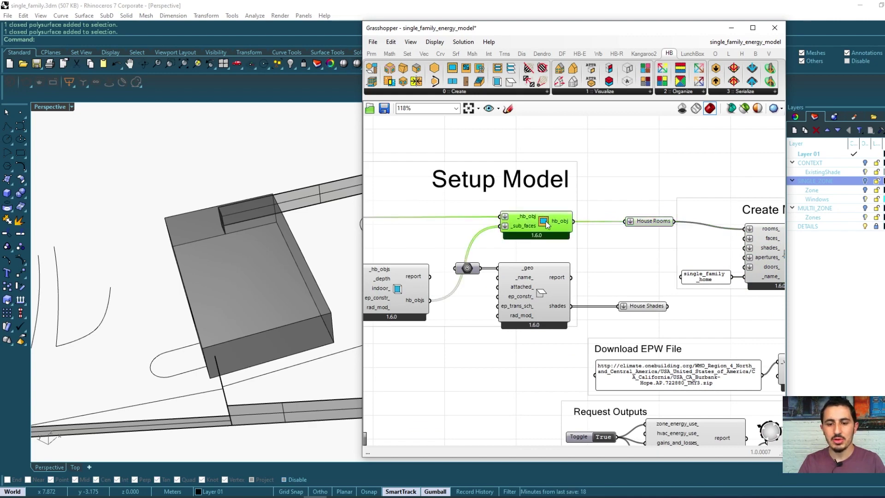
{"action": "scroll", "coordinate": [549, 222], "scroll_direction": "up", "scroll_amount": 1}
{"action": "scroll", "coordinate": [548, 223], "scroll_direction": "down", "scroll_amount": 1}
Select the aperture-generating component, then pan back to Create Model and the run toggle.
{"action": "right_click_drag", "start_coordinate": [534, 223], "coordinate": [619, 213]}
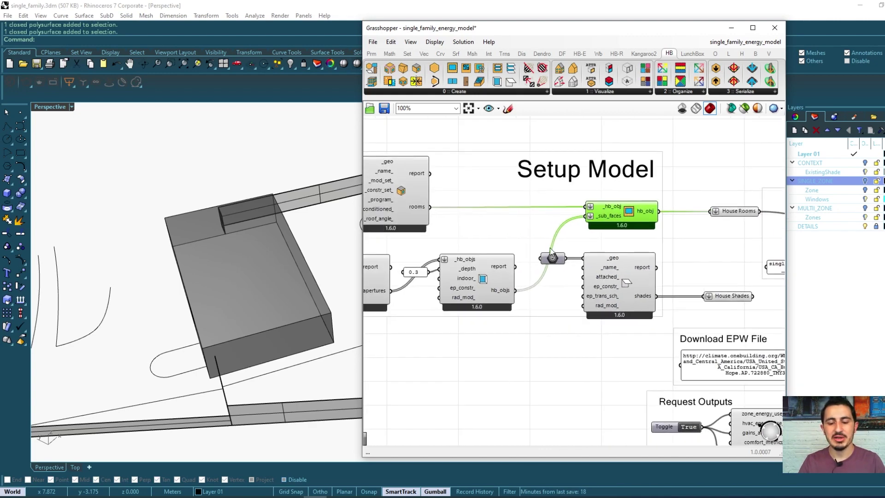
{"action": "right_click_drag", "start_coordinate": [461, 288], "coordinate": [590, 266]}
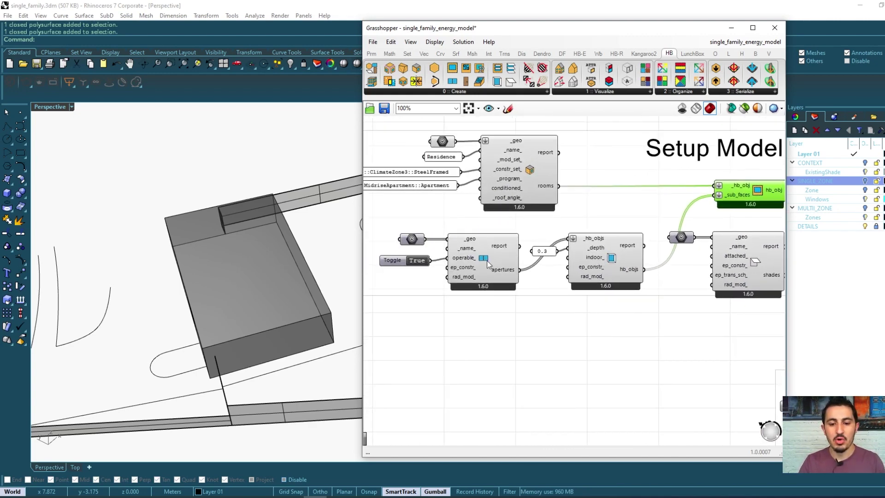
{"action": "left_click", "coordinate": [486, 262]}
{"action": "scroll", "coordinate": [535, 260], "scroll_direction": "down", "scroll_amount": 2}
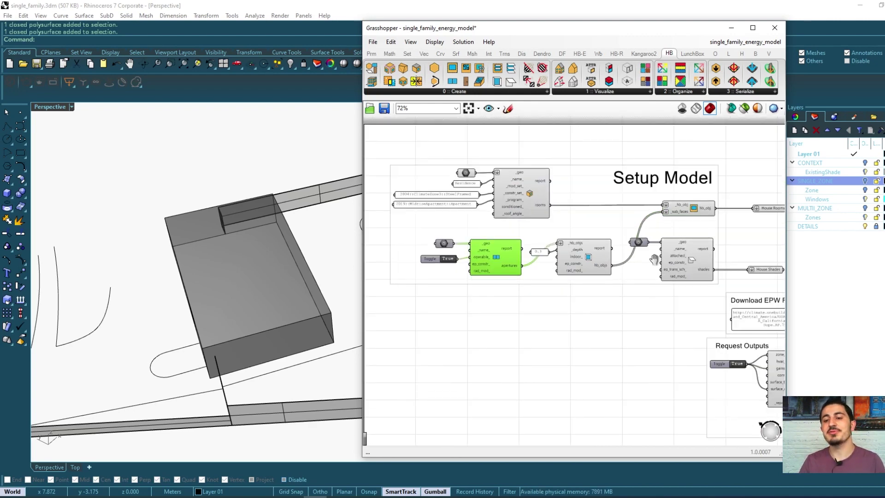
{"action": "right_click_drag", "start_coordinate": [662, 269], "coordinate": [529, 269]}
{"action": "right_click_drag", "start_coordinate": [700, 249], "coordinate": [598, 254]}
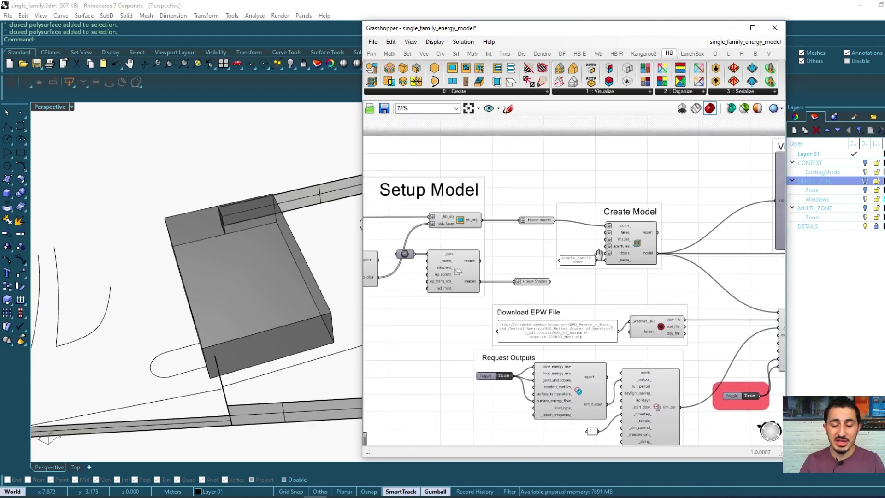
Turn on the coloured Visualize Model preview and orbit around the house.
{"action": "right_click_drag", "start_coordinate": [735, 209], "coordinate": [613, 229]}
{"action": "left_click", "coordinate": [657, 201]}
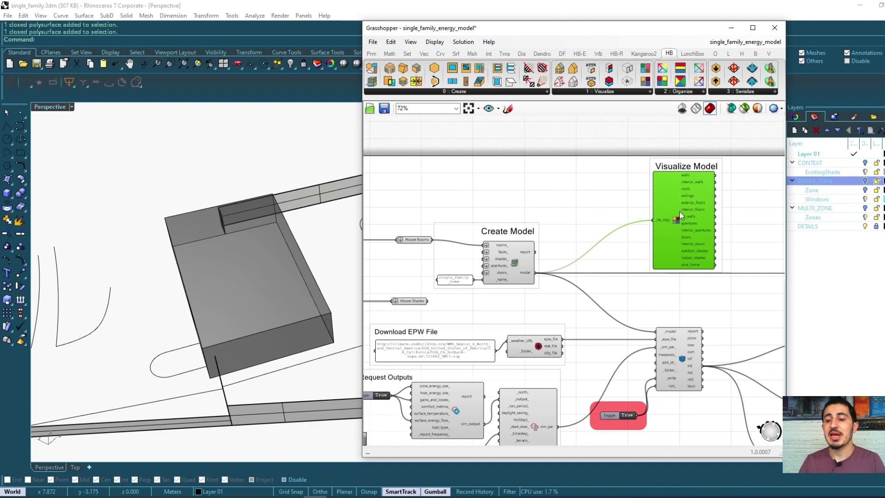
{"action": "middle_click", "coordinate": [679, 212]}
{"action": "left_click", "coordinate": [698, 193]}
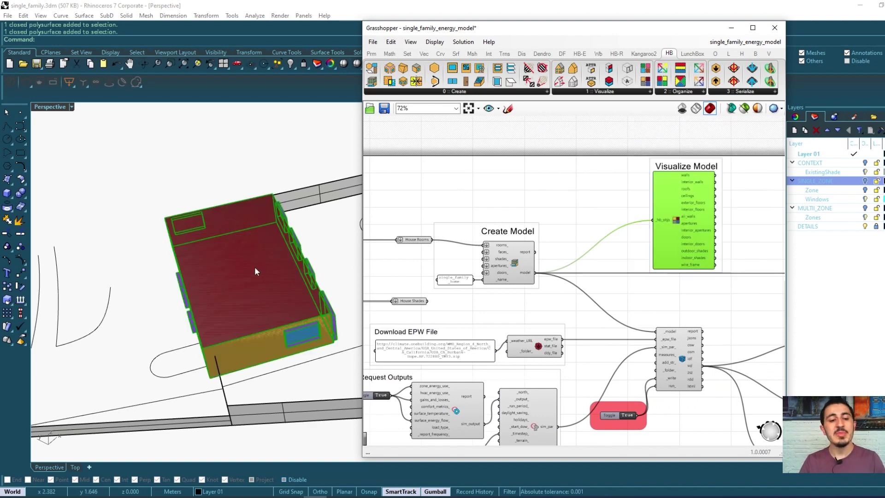
{"action": "right_click_drag", "start_coordinate": [256, 269], "coordinate": [275, 244]}
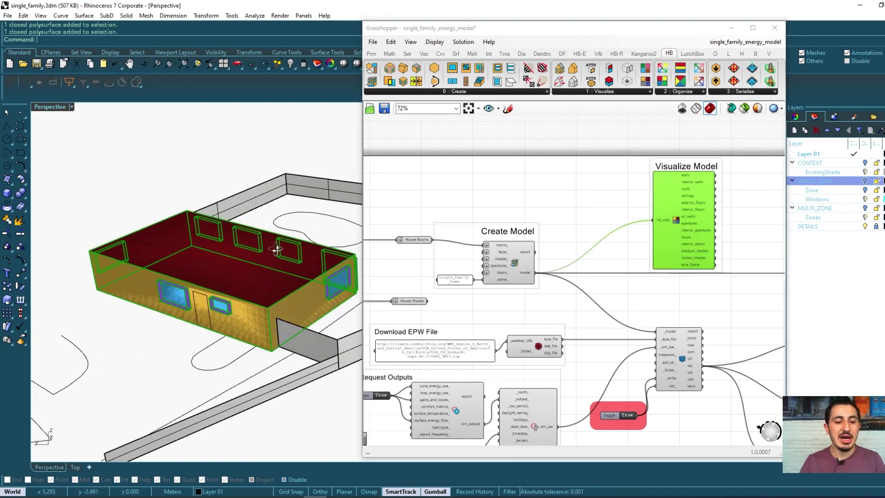
{"action": "left_click", "coordinate": [558, 208]}
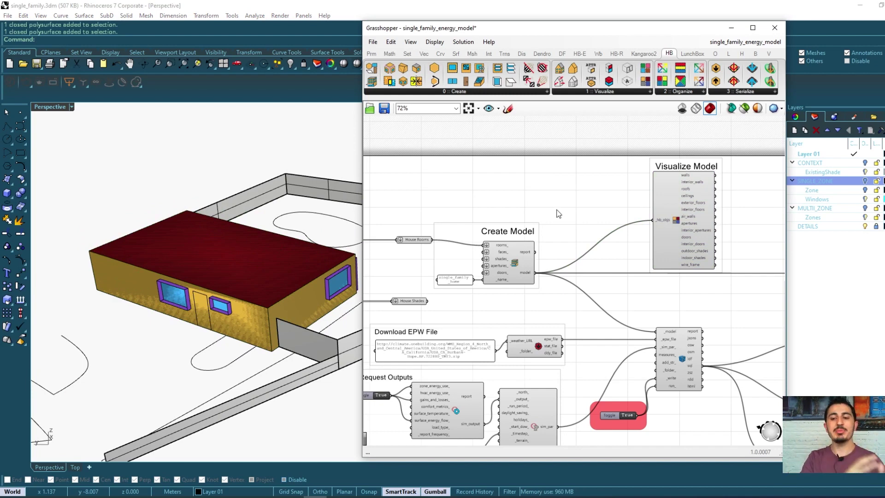
Select Visualize Model with its group and survey the surrounding workflow.
{"action": "scroll", "coordinate": [614, 212], "scroll_direction": "up", "scroll_amount": 5}
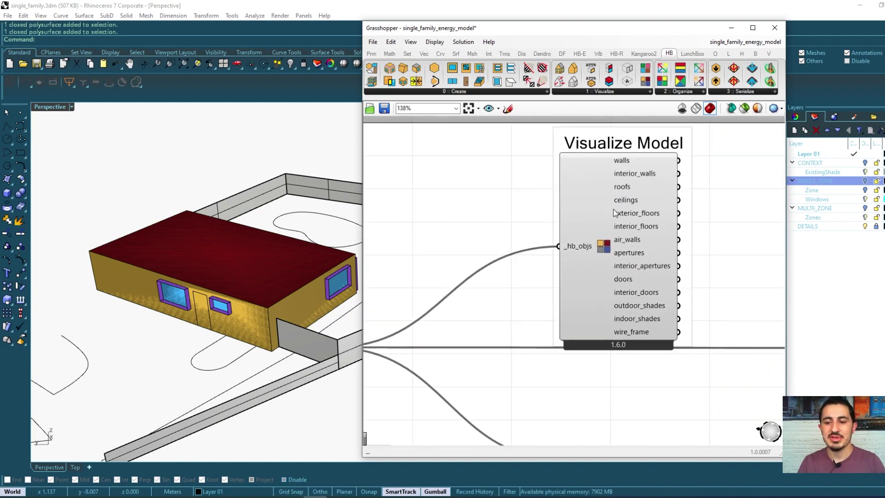
{"action": "left_click_drag", "start_coordinate": [543, 220], "coordinate": [598, 263]}
{"action": "right_click_drag", "start_coordinate": [622, 202], "coordinate": [536, 205]}
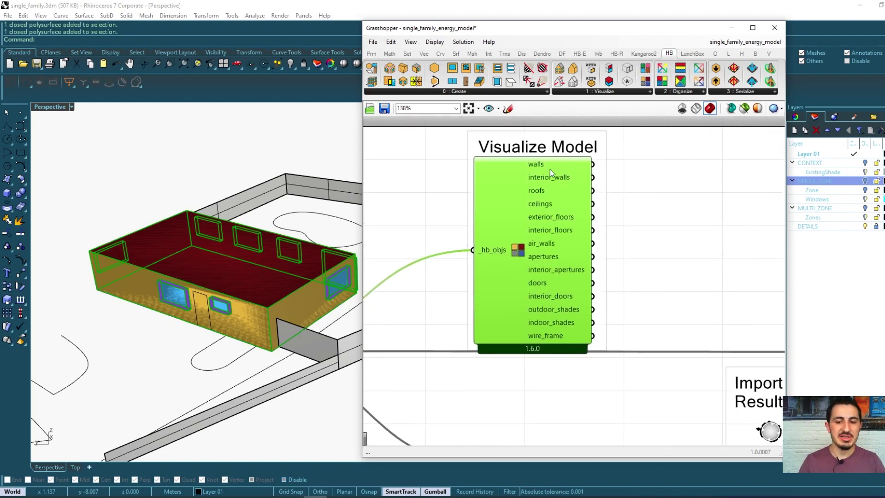
{"action": "scroll", "coordinate": [600, 255], "scroll_direction": "down", "scroll_amount": 2}
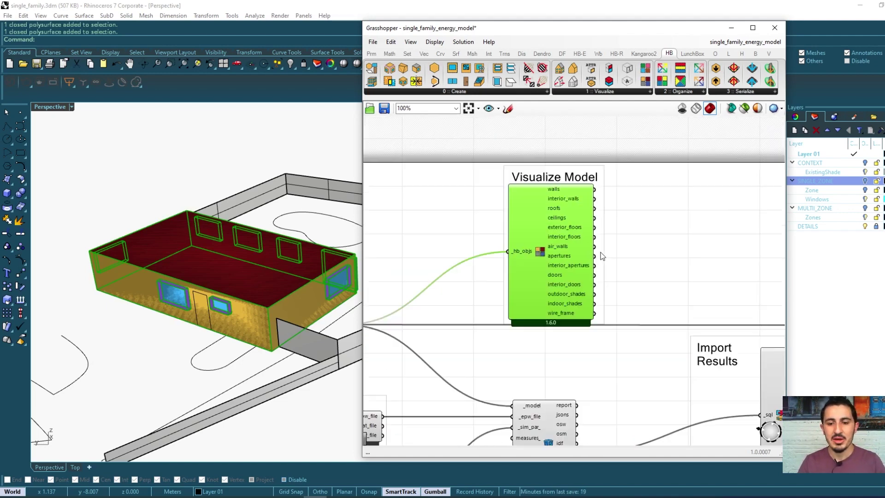
{"action": "scroll", "coordinate": [601, 256], "scroll_direction": "down", "scroll_amount": 3}
{"action": "right_click_drag", "start_coordinate": [619, 294], "coordinate": [648, 250]}
{"action": "left_click_drag", "start_coordinate": [666, 176], "coordinate": [582, 226]}
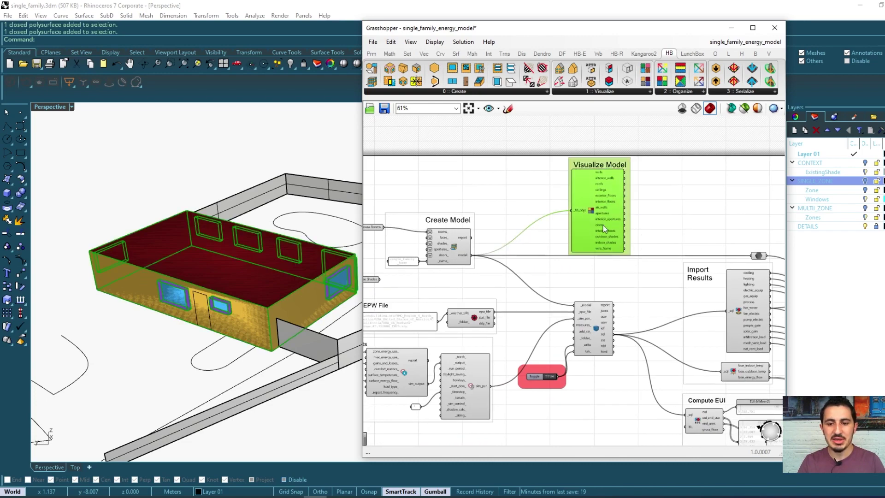
{"action": "right_click_drag", "start_coordinate": [640, 238], "coordinate": [588, 184]}
{"action": "scroll", "coordinate": [578, 208], "scroll_direction": "down", "scroll_amount": 1}
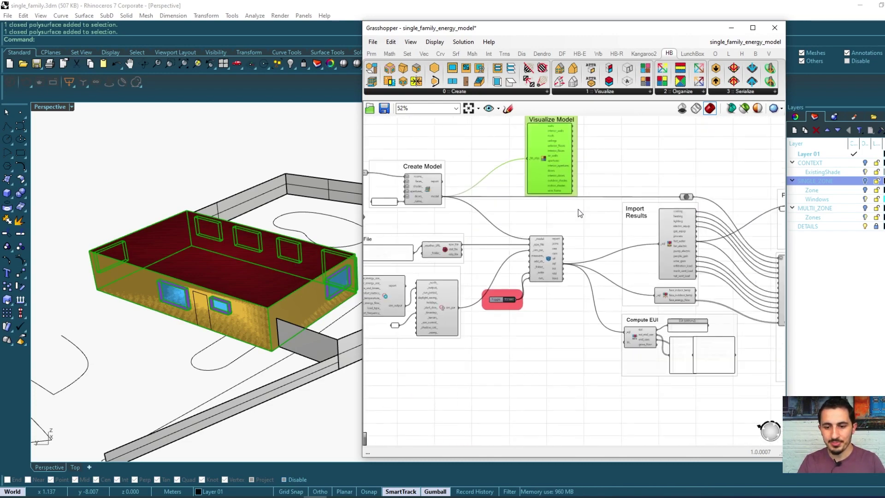
{"action": "left_click", "coordinate": [579, 225]}
Select the HB Model to OSM simulation component.
{"action": "right_click_drag", "start_coordinate": [592, 259], "coordinate": [491, 243]}
{"action": "scroll", "coordinate": [461, 238], "scroll_direction": "up", "scroll_amount": 3}
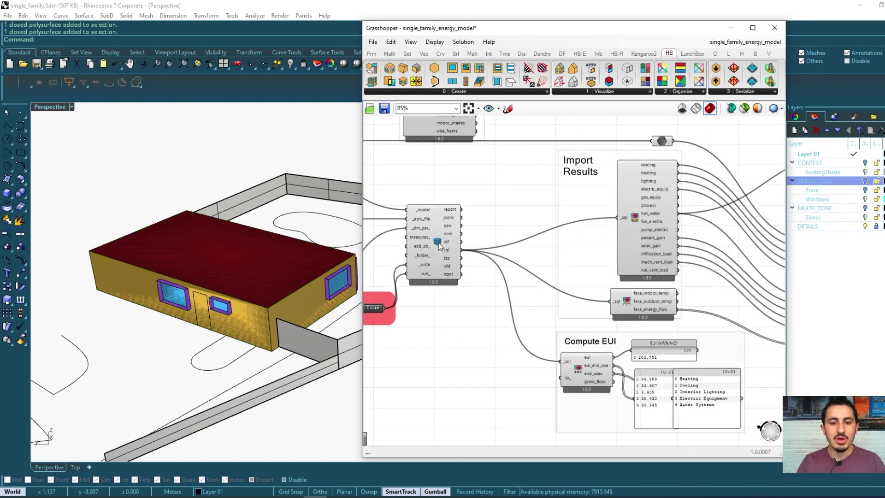
{"action": "right_click_drag", "start_coordinate": [438, 234], "coordinate": [529, 234]}
{"action": "left_click", "coordinate": [536, 276]}
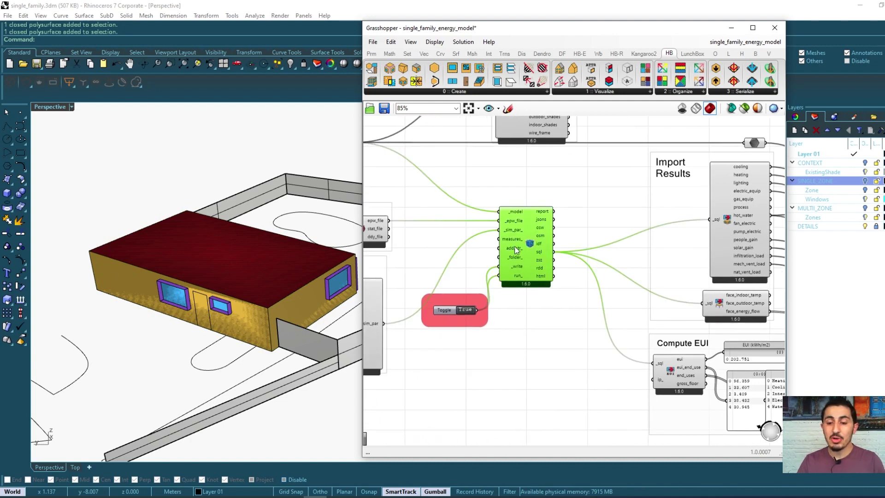
{"action": "mouse_move", "coordinate": [528, 248]}
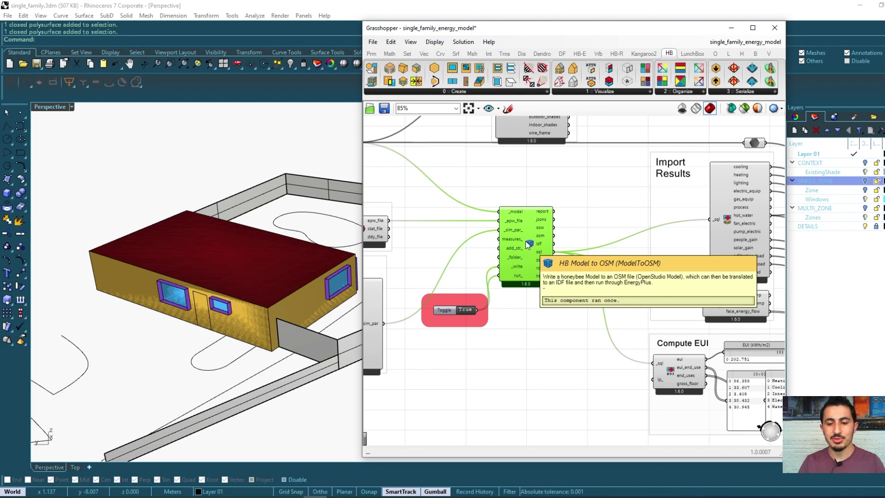
Follow the sql wires to Import Results and Compute EUI (202.751 kWh/m2), selecting Import Results.
{"action": "right_click_drag", "start_coordinate": [606, 261], "coordinate": [446, 241]}
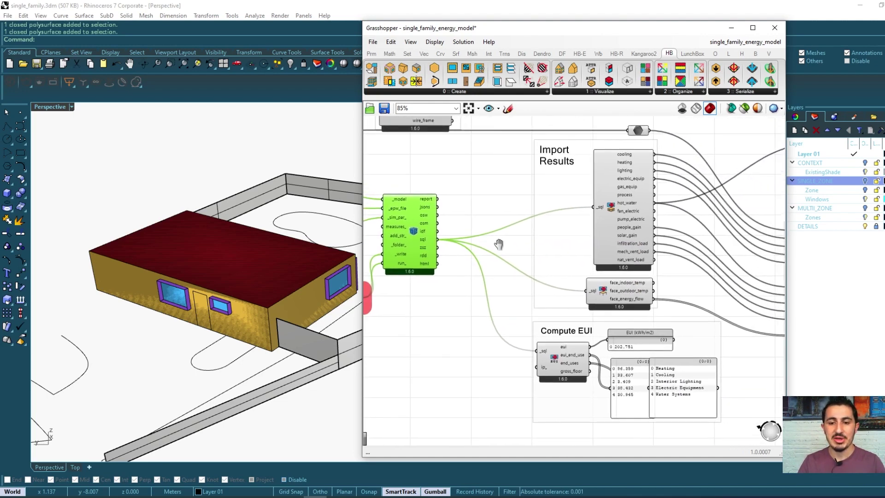
{"action": "scroll", "coordinate": [429, 242], "scroll_direction": "up", "scroll_amount": 3}
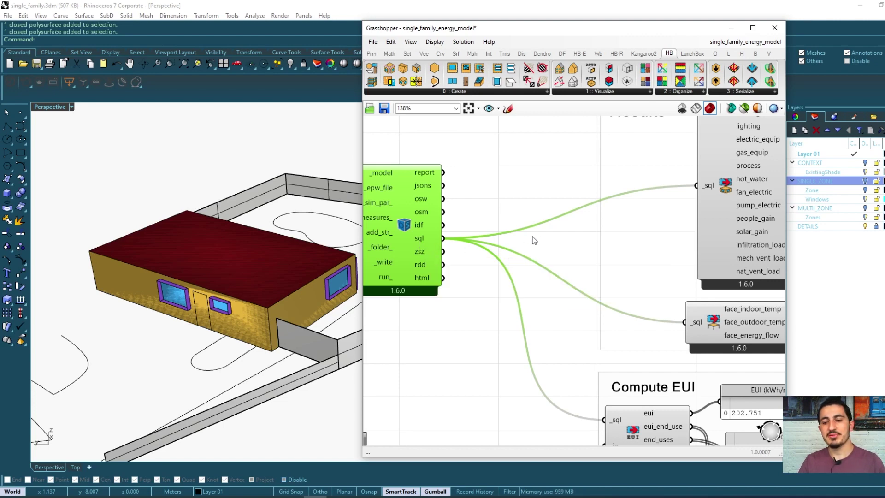
{"action": "right_click_drag", "start_coordinate": [552, 240], "coordinate": [514, 245]}
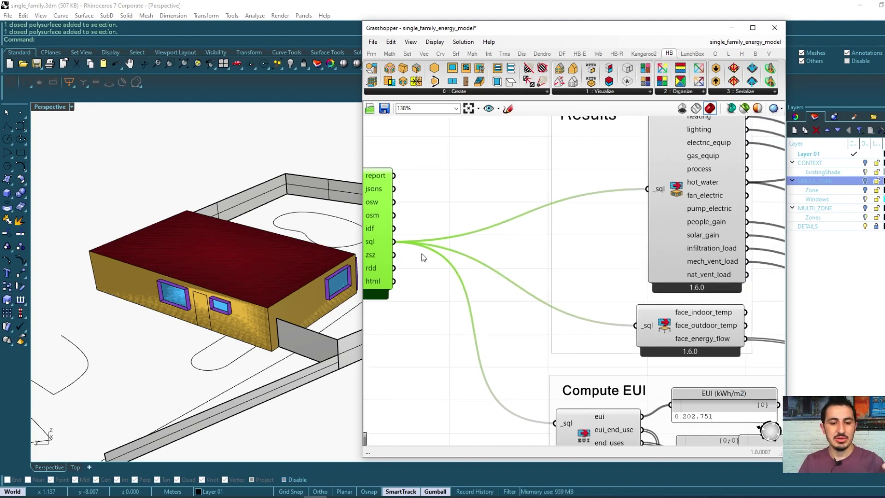
{"action": "scroll", "coordinate": [477, 248], "scroll_direction": "down", "scroll_amount": 2}
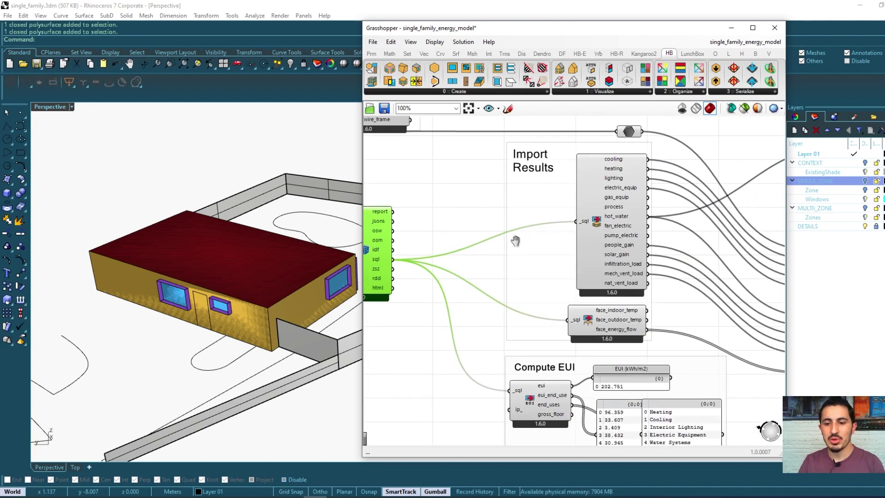
{"action": "left_click", "coordinate": [562, 232]}
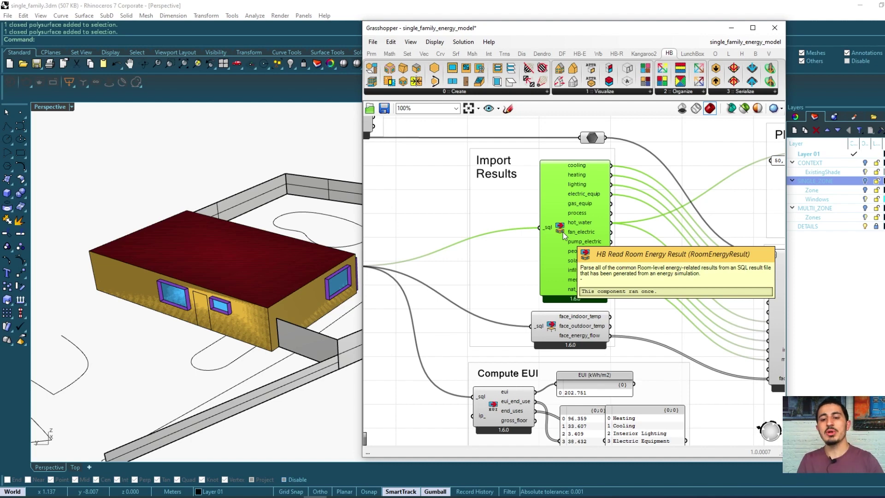
{"action": "scroll", "coordinate": [576, 226], "scroll_direction": "up", "scroll_amount": 2}
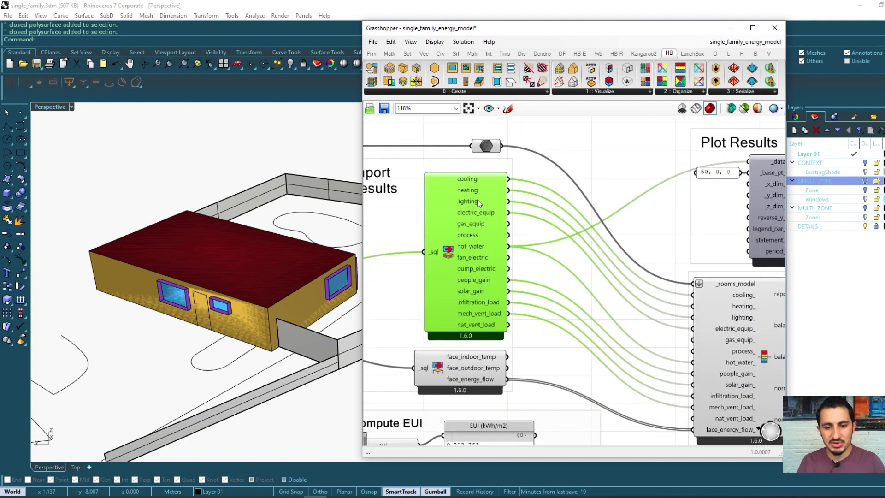
{"action": "scroll", "coordinate": [468, 181], "scroll_direction": "up", "scroll_amount": 2}
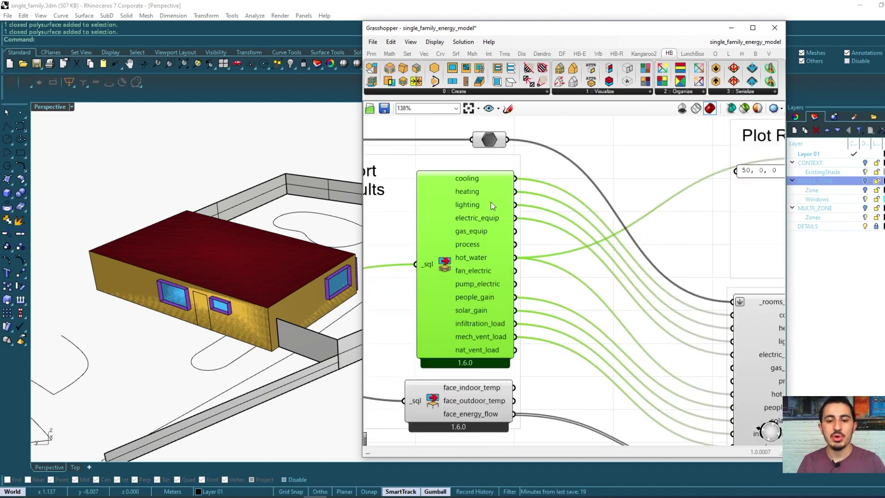
{"action": "left_click_drag", "start_coordinate": [414, 152], "coordinate": [536, 378]}
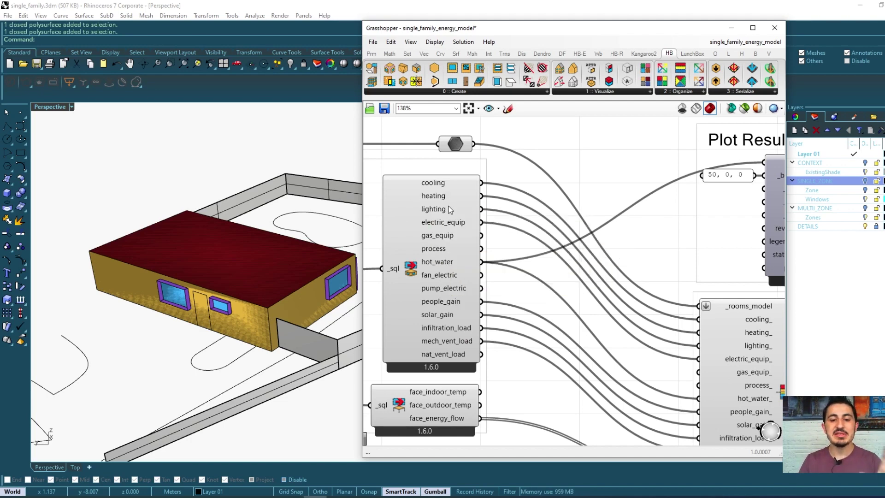
{"action": "scroll", "coordinate": [450, 217], "scroll_direction": "down", "scroll_amount": 2}
{"action": "scroll", "coordinate": [441, 237], "scroll_direction": "down", "scroll_amount": 1}
{"action": "right_click_drag", "start_coordinate": [441, 236], "coordinate": [571, 258]}
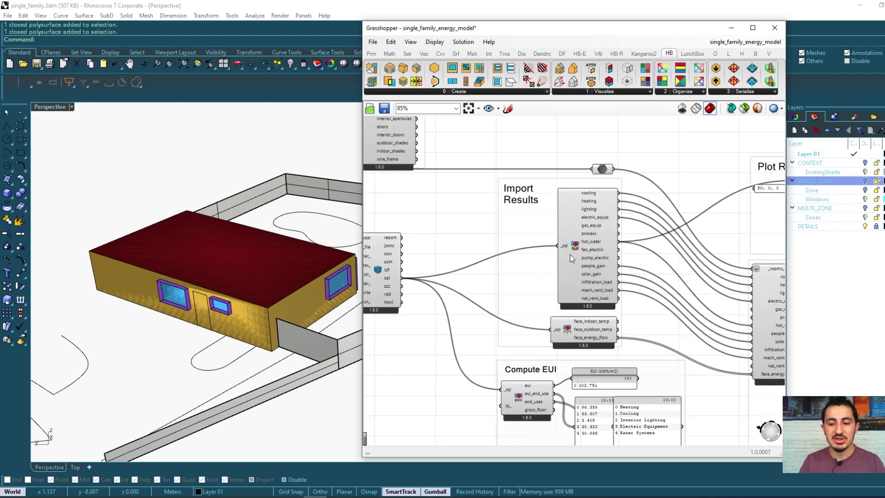
{"action": "left_click", "coordinate": [404, 277]}
{"action": "left_click", "coordinate": [575, 200]}
{"action": "right_click_drag", "start_coordinate": [575, 200], "coordinate": [452, 202]}
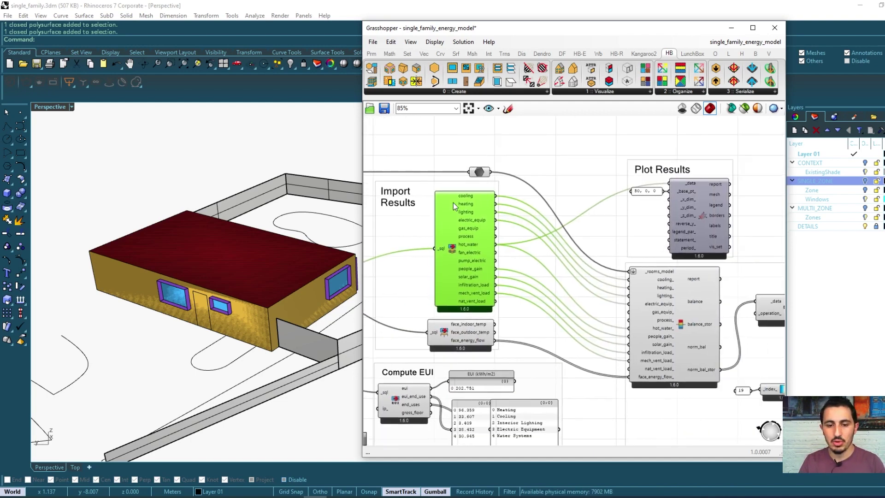
{"action": "scroll", "coordinate": [508, 218], "scroll_direction": "up", "scroll_amount": 2}
{"action": "right_click_drag", "start_coordinate": [551, 231], "coordinate": [494, 233]}
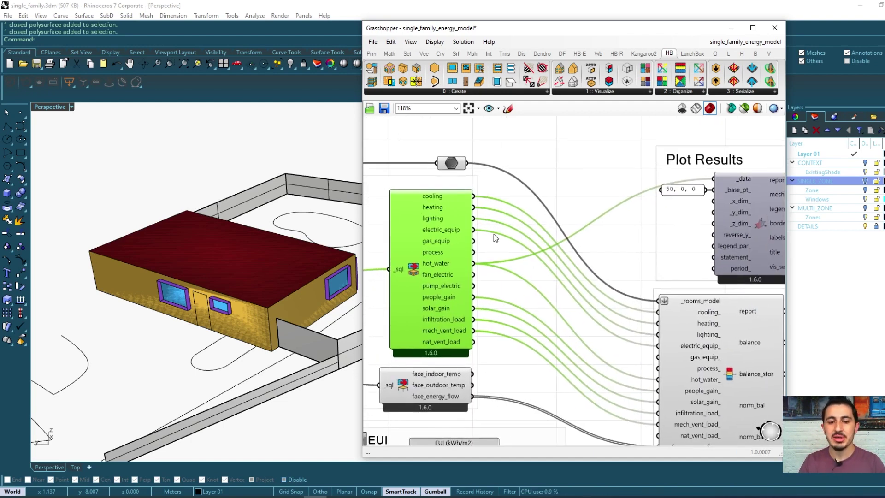
{"action": "scroll", "coordinate": [469, 230], "scroll_direction": "up", "scroll_amount": 2}
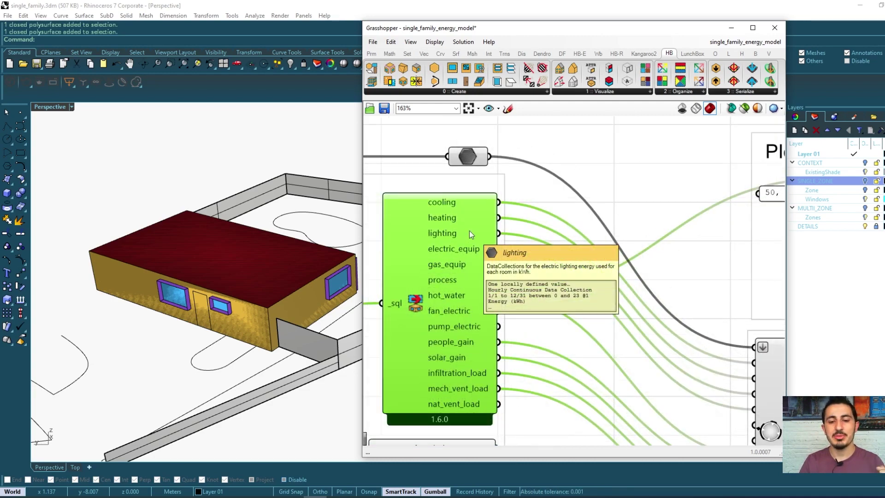
{"action": "scroll", "coordinate": [556, 252], "scroll_direction": "down", "scroll_amount": 3}
{"action": "right_click_drag", "start_coordinate": [608, 255], "coordinate": [514, 253]}
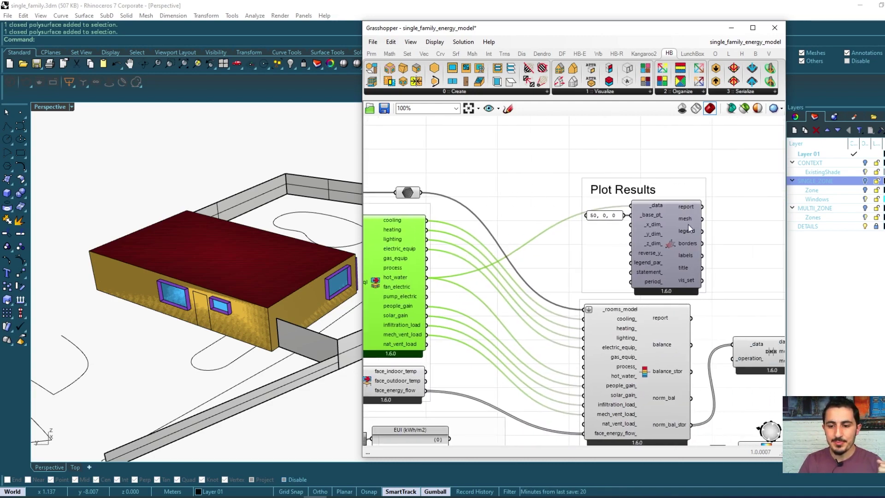
Turn on the Plot Results preview and frame the hot-water heating heatmap in Rhino.
{"action": "left_click", "coordinate": [671, 236]}
{"action": "middle_click", "coordinate": [671, 235]}
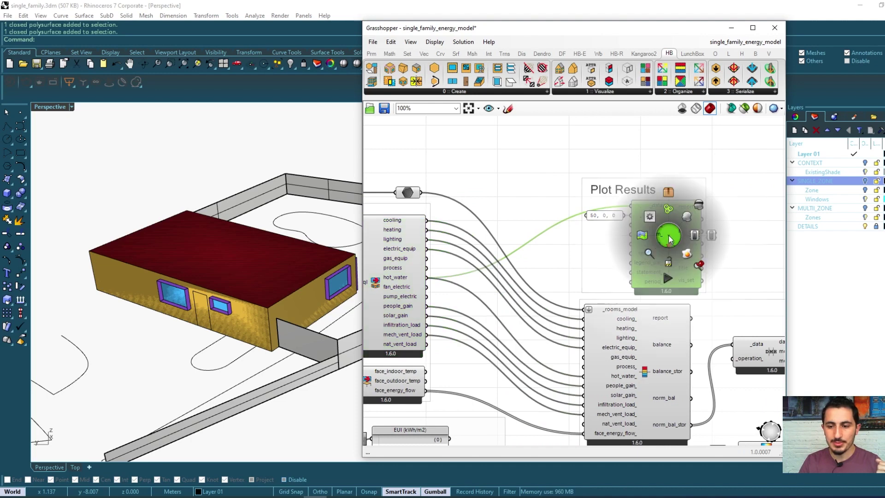
{"action": "left_click", "coordinate": [679, 216]}
{"action": "scroll", "coordinate": [310, 180], "scroll_direction": "down", "scroll_amount": 15}
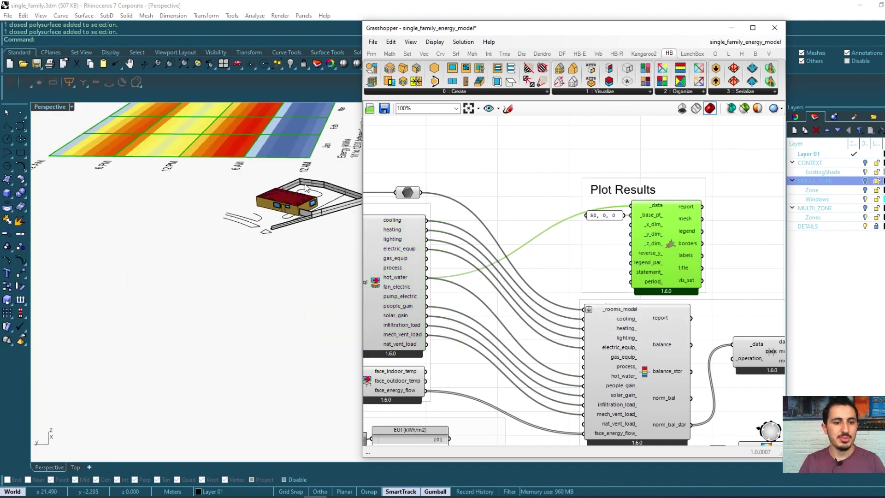
{"action": "right_click_drag", "start_coordinate": [289, 185], "coordinate": [209, 293]}
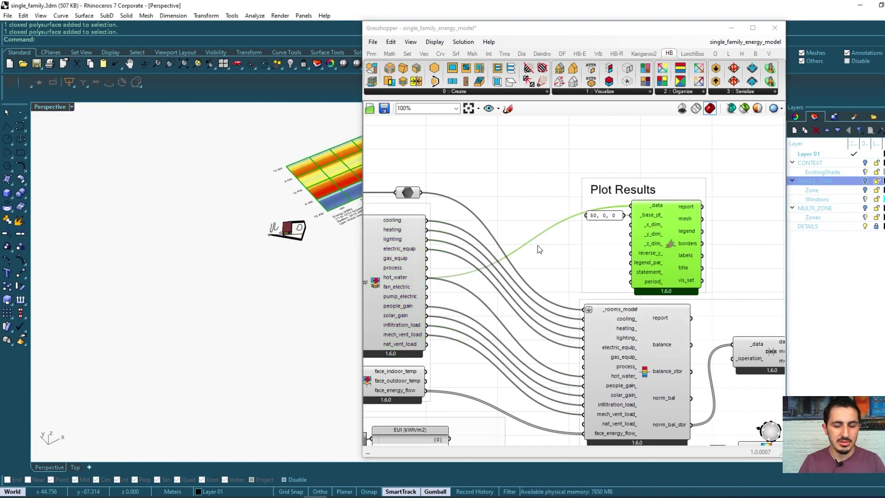
{"action": "middle_click", "coordinate": [662, 226]}
{"action": "left_click", "coordinate": [691, 254]}
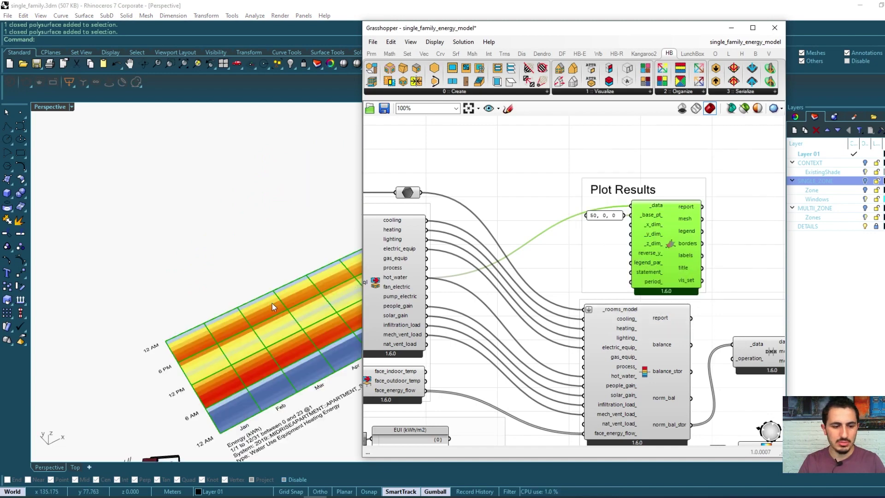
{"action": "right_click_drag", "start_coordinate": [271, 302], "coordinate": [226, 248]}
{"action": "scroll", "coordinate": [227, 247], "scroll_direction": "down", "scroll_amount": 3}
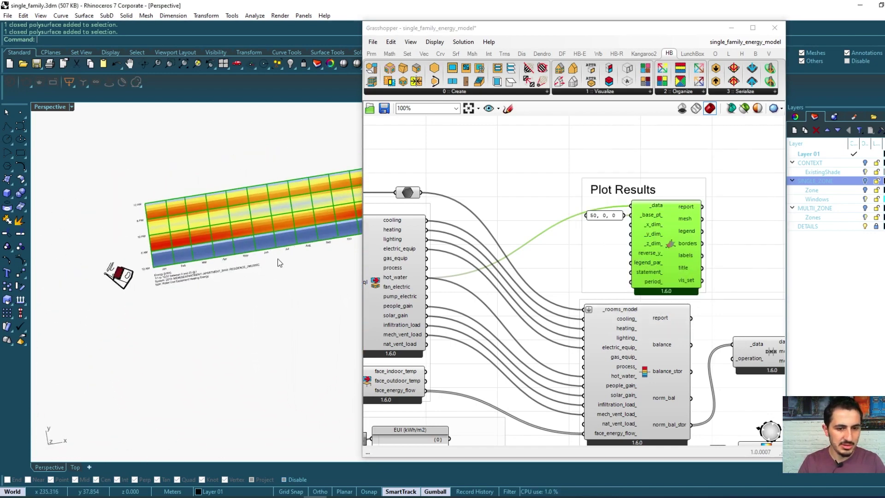
Shift the Grasshopper window right, face the heatmap head-on, and move the Plot Results group up.
{"action": "left_click_drag", "start_coordinate": [548, 24], "coordinate": [641, 20]}
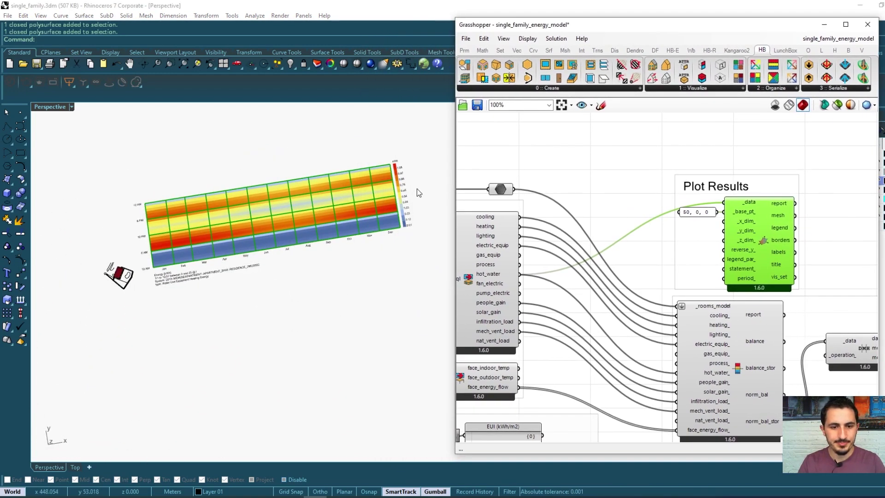
{"action": "right_click_drag", "start_coordinate": [368, 258], "coordinate": [341, 234]}
{"action": "scroll", "coordinate": [407, 192], "scroll_direction": "up", "scroll_amount": 6}
{"action": "mouse_move", "coordinate": [293, 252]}
{"action": "right_mouse_down", "text": "shift"}
{"action": "mouse_move", "coordinate": [317, 259]}
{"action": "mouse_move", "coordinate": [306, 249]}
{"action": "right_mouse_up", "text": "shift"}
{"action": "scroll", "coordinate": [316, 259], "scroll_direction": "down", "scroll_amount": 4}
{"action": "scroll", "coordinate": [305, 251], "scroll_direction": "up", "scroll_amount": 2}
{"action": "left_click_drag", "start_coordinate": [770, 147], "coordinate": [685, 259]}
{"action": "left_click_drag", "start_coordinate": [750, 248], "coordinate": [710, 209]}
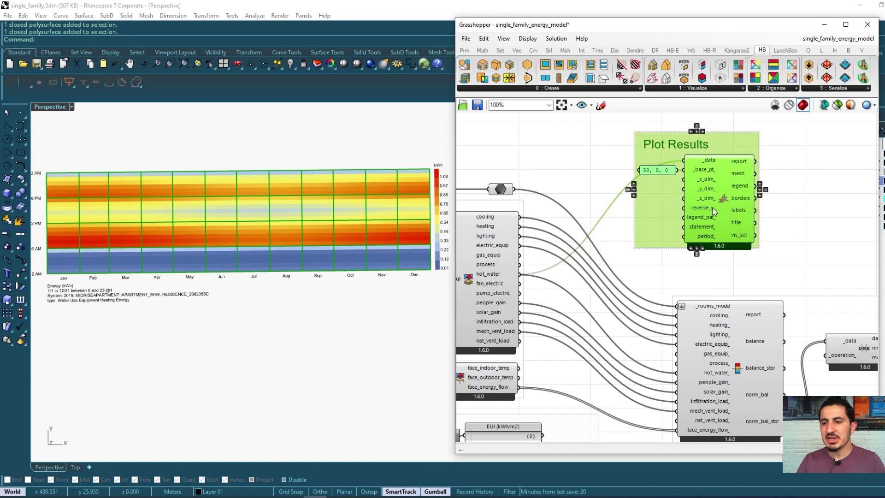
{"action": "left_click", "coordinate": [766, 198]}
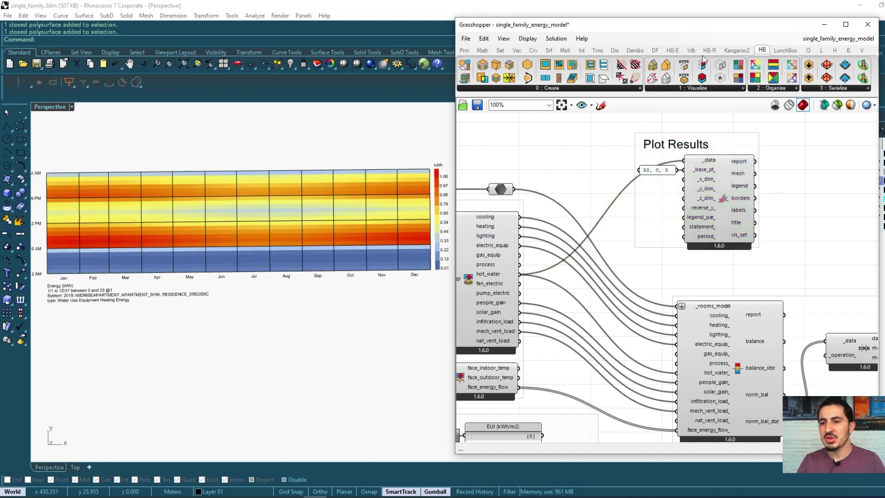
Browse the Ladybug Visualize Data components to locate LB Hourly Plot.
{"action": "left_click", "coordinate": [820, 50]}
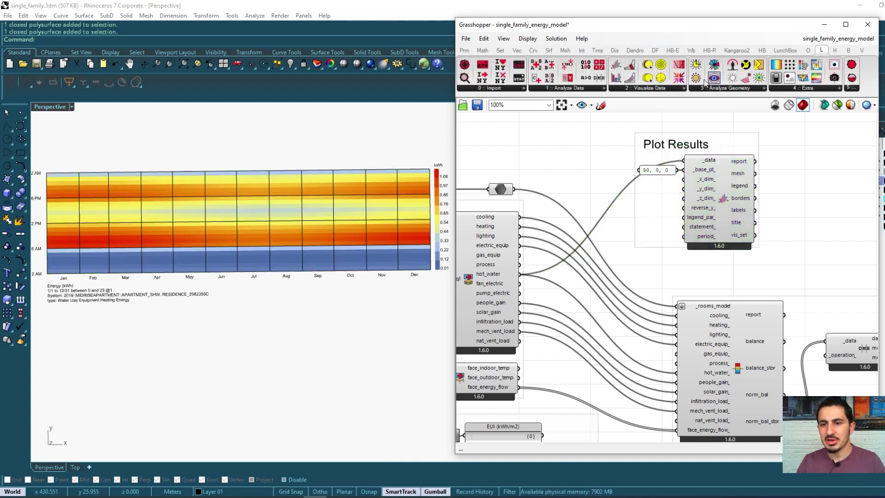
{"action": "left_click", "coordinate": [596, 88]}
{"action": "left_click", "coordinate": [640, 87]}
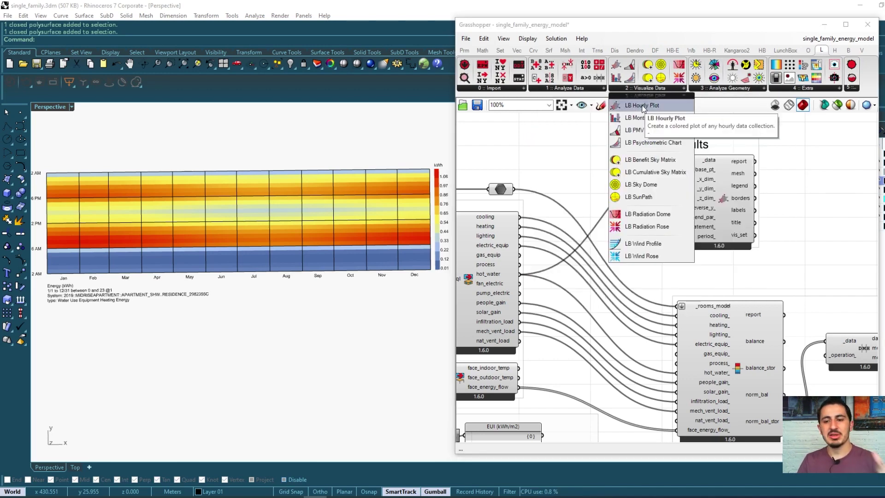
{"action": "left_click", "coordinate": [719, 191]}
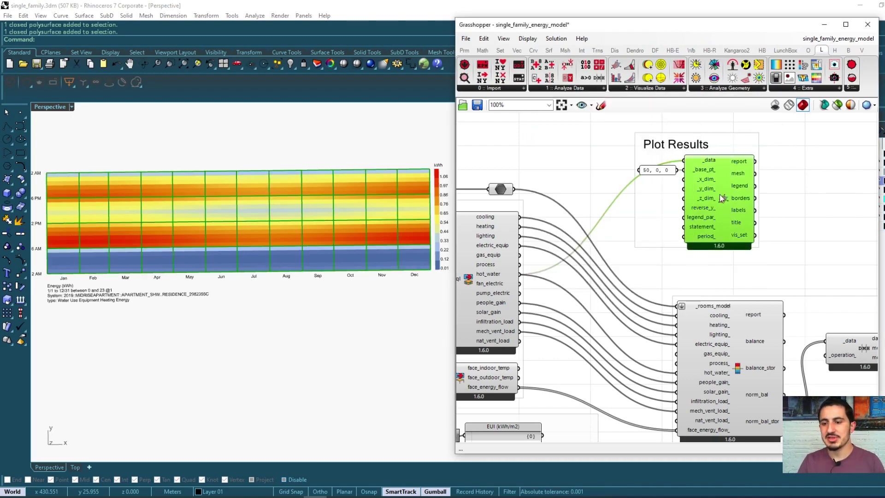
Wire the cooling output into Plot Results' _data input, plotting 0.00–7.66 kWh cooling.
{"action": "right_click_drag", "start_coordinate": [517, 280], "coordinate": [561, 278]}
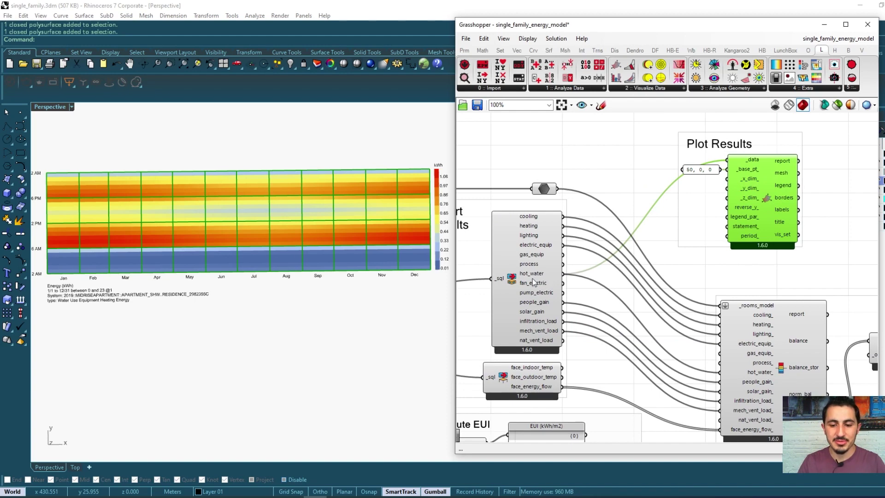
{"action": "left_click_drag", "start_coordinate": [175, 203], "coordinate": [361, 244]}
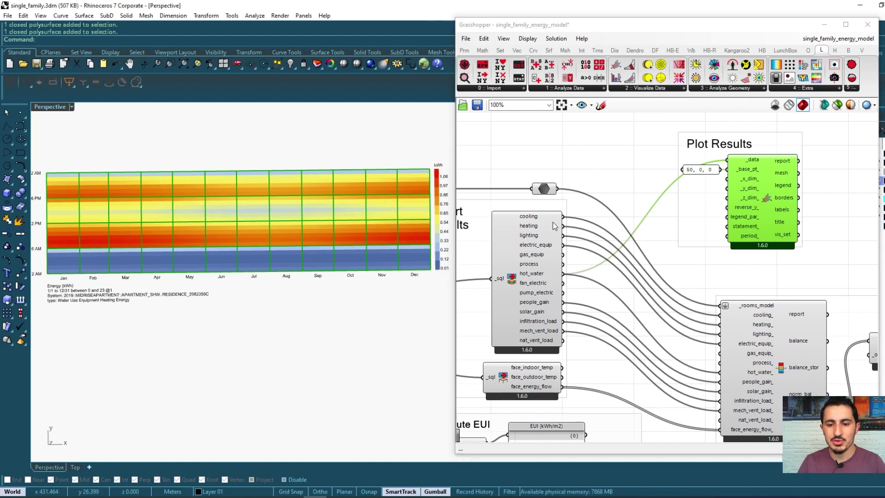
{"action": "left_click_drag", "start_coordinate": [562, 216], "coordinate": [728, 157]}
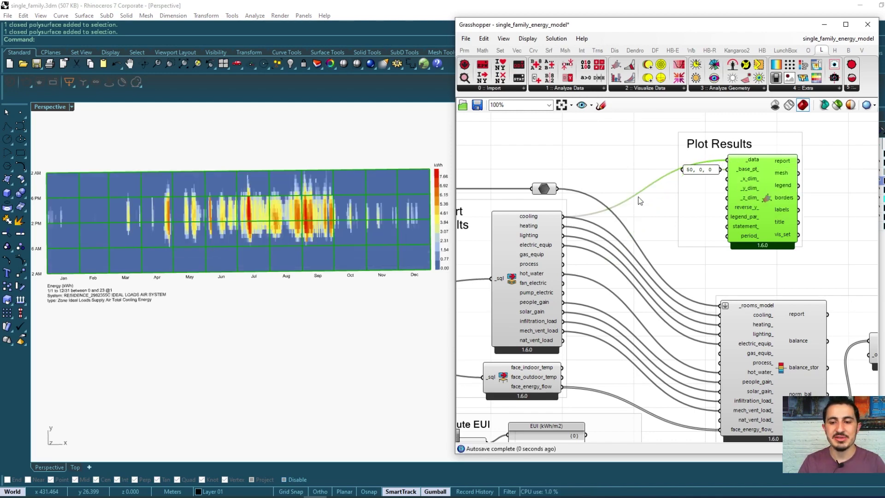
{"action": "left_click", "coordinate": [653, 204]}
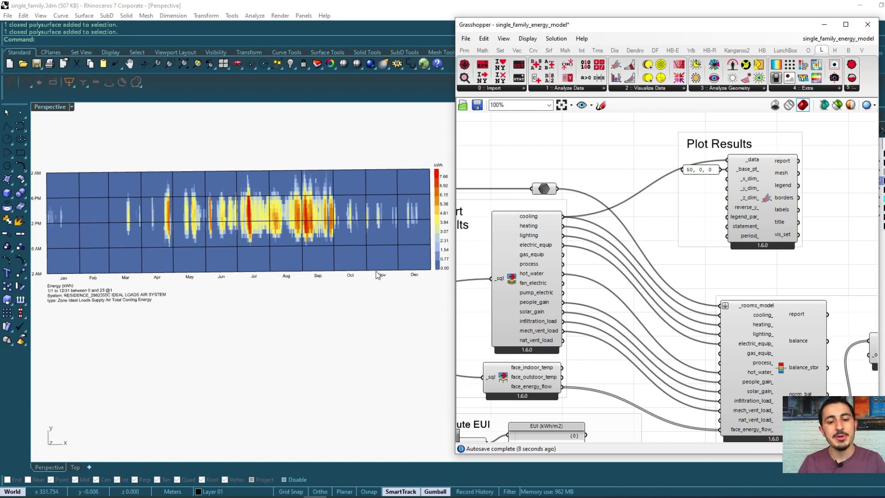
{"action": "scroll", "coordinate": [377, 275], "scroll_direction": "up", "scroll_amount": 5}
{"action": "left_click_drag", "start_coordinate": [222, 297], "coordinate": [369, 223]}
{"action": "left_click_drag", "start_coordinate": [257, 300], "coordinate": [358, 228]}
{"action": "scroll", "coordinate": [313, 274], "scroll_direction": "down", "scroll_amount": 2}
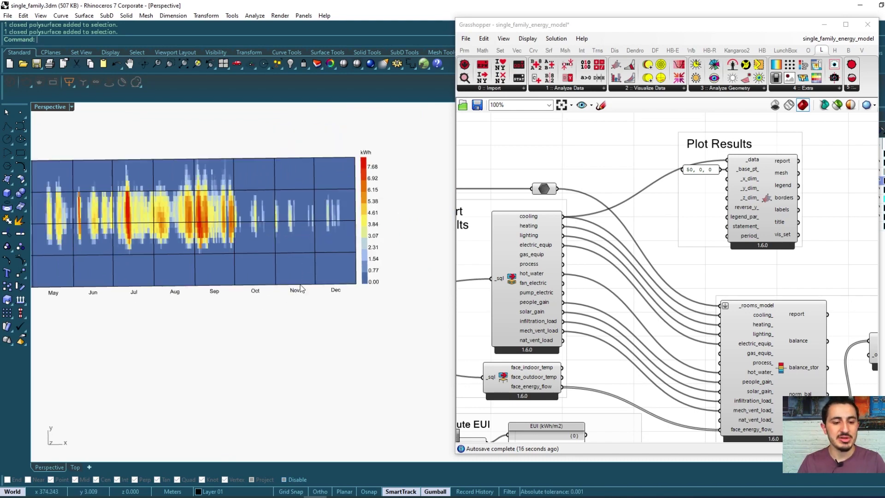
{"action": "left_click_drag", "start_coordinate": [249, 308], "coordinate": [352, 240]}
{"action": "scroll", "coordinate": [350, 240], "scroll_direction": "down", "scroll_amount": 6}
{"action": "scroll", "coordinate": [121, 282], "scroll_direction": "up", "scroll_amount": 14}
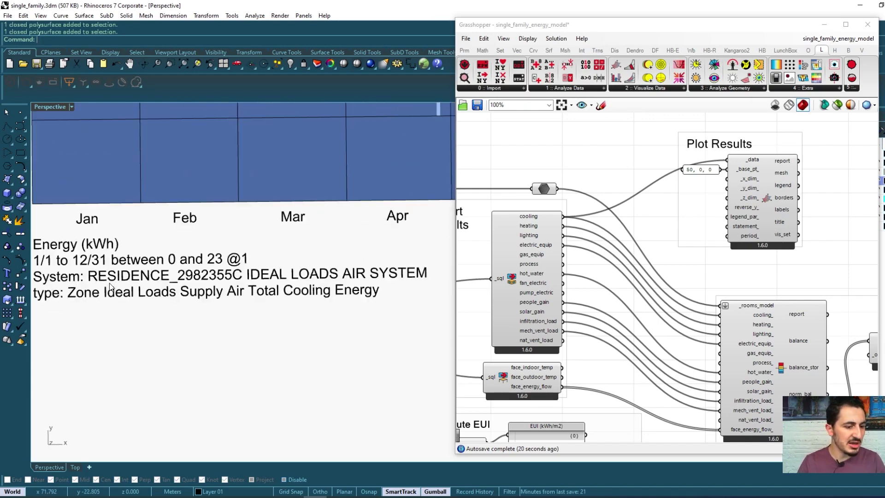
{"action": "scroll", "coordinate": [110, 286], "scroll_direction": "down", "scroll_amount": 2}
{"action": "scroll", "coordinate": [694, 254], "scroll_direction": "down", "scroll_amount": 4}
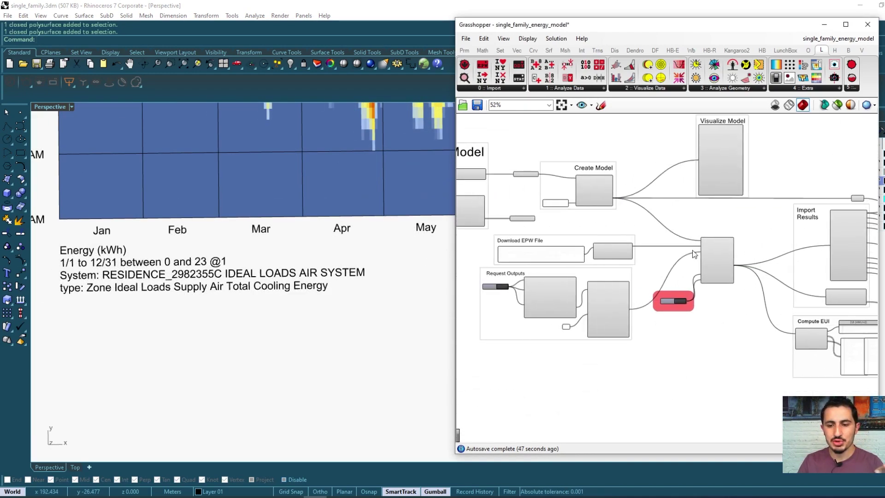
Zoom the canvas out to 61% and pan to the Import Results and Plot Results groups.
{"action": "scroll", "coordinate": [559, 253], "scroll_direction": "up", "scroll_amount": 5}
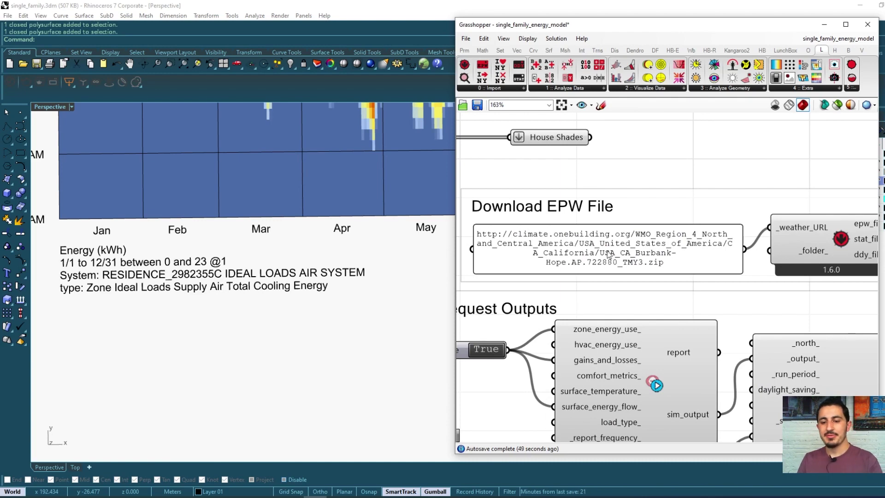
{"action": "scroll", "coordinate": [603, 254], "scroll_direction": "up", "scroll_amount": 1}
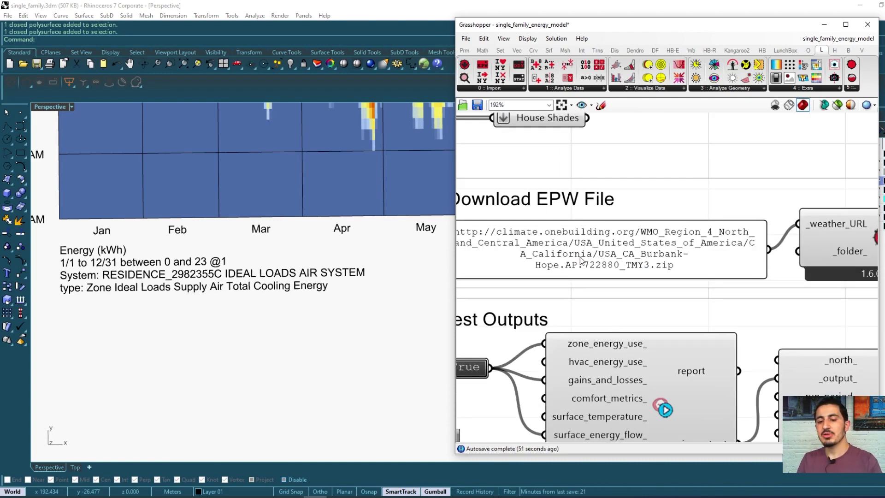
{"action": "scroll", "coordinate": [580, 261], "scroll_direction": "up", "scroll_amount": 2}
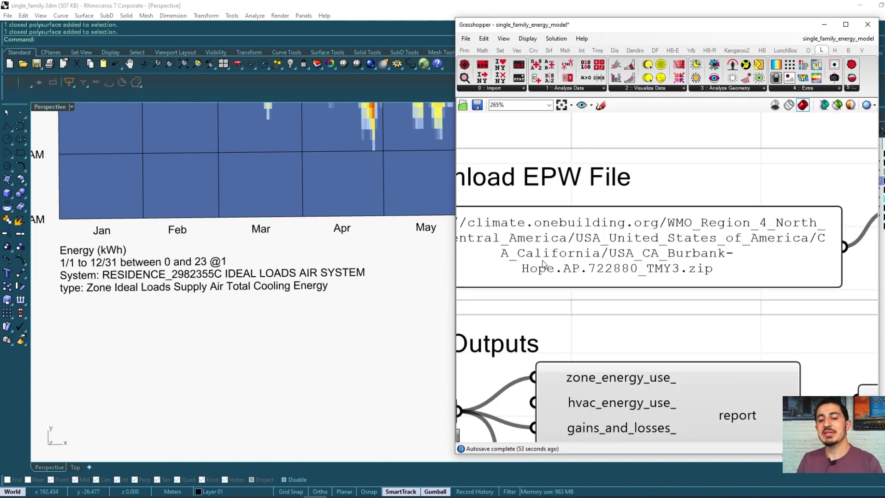
{"action": "scroll", "coordinate": [693, 261], "scroll_direction": "down", "scroll_amount": 3}
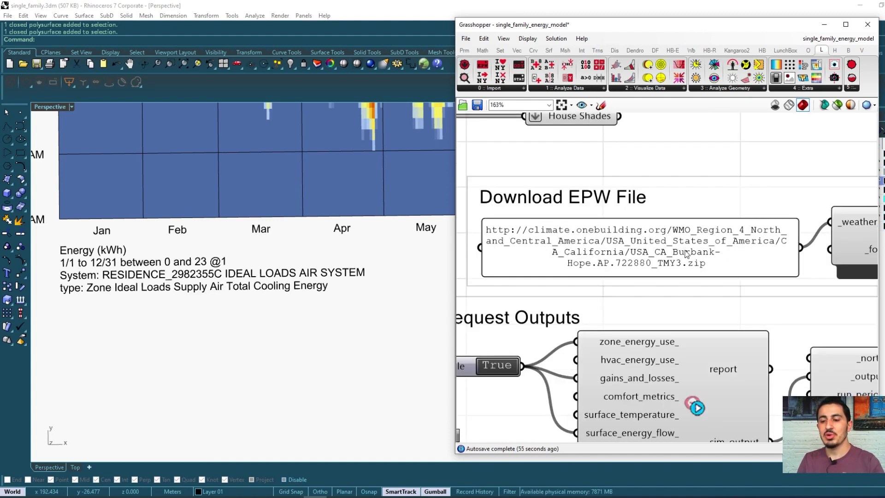
{"action": "left_click", "coordinate": [724, 248]}
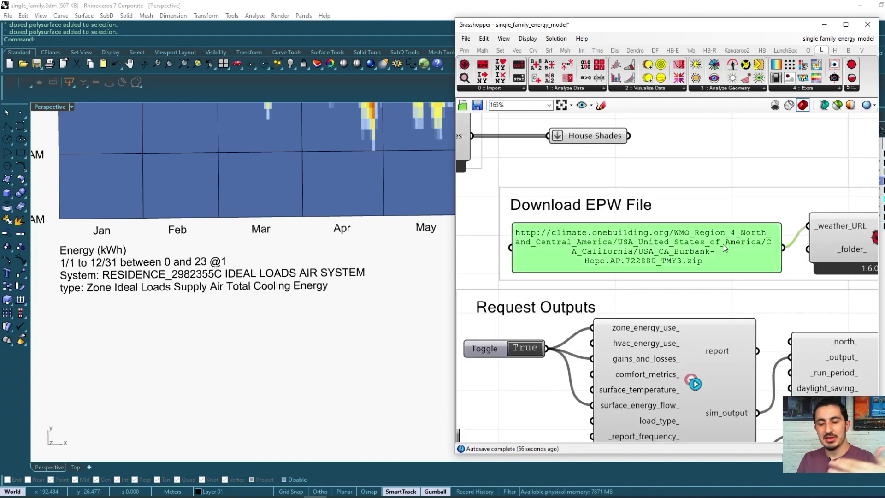
{"action": "left_click", "coordinate": [824, 40]}
{"action": "left_click", "coordinate": [737, 171]}
{"action": "scroll", "coordinate": [734, 176], "scroll_direction": "down", "scroll_amount": 6}
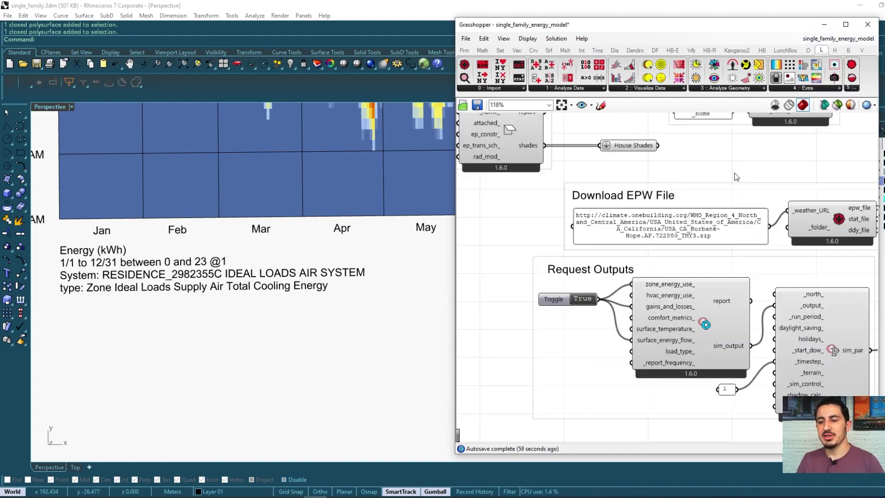
{"action": "right_click_drag", "start_coordinate": [731, 205], "coordinate": [488, 254]}
{"action": "right_click_drag", "start_coordinate": [732, 229], "coordinate": [584, 249]}
{"action": "scroll", "coordinate": [290, 248], "scroll_direction": "down", "scroll_amount": 10}
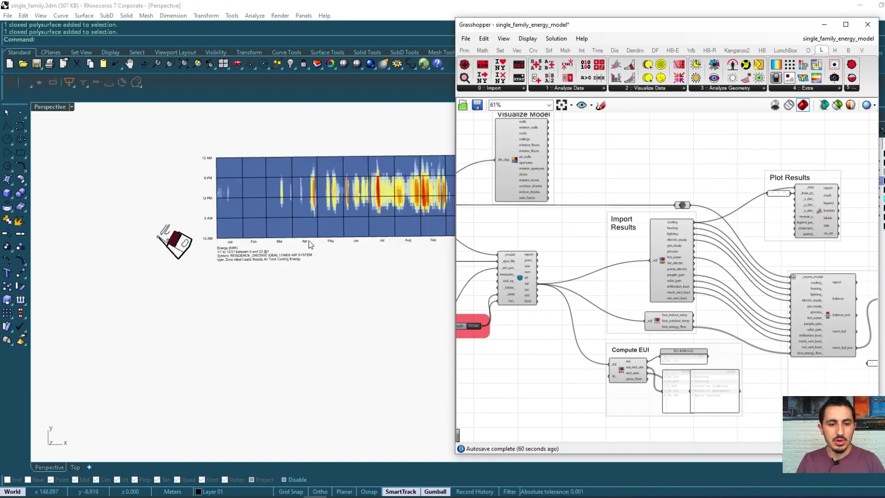
Frame the whole cooling heatmap in Rhino, then zoom in on October–December.
{"action": "right_click_drag", "start_coordinate": [335, 236], "coordinate": [215, 255], "text": "shift"}
{"action": "scroll", "coordinate": [303, 245], "scroll_direction": "up", "scroll_amount": 2}
{"action": "right_click_drag", "start_coordinate": [302, 245], "coordinate": [361, 255], "text": "shift"}
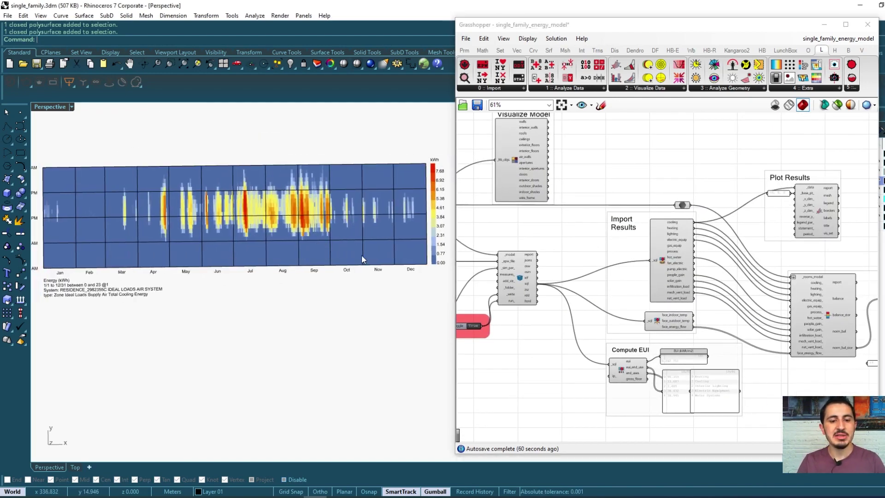
{"action": "left_click_drag", "start_coordinate": [343, 283], "coordinate": [433, 154]}
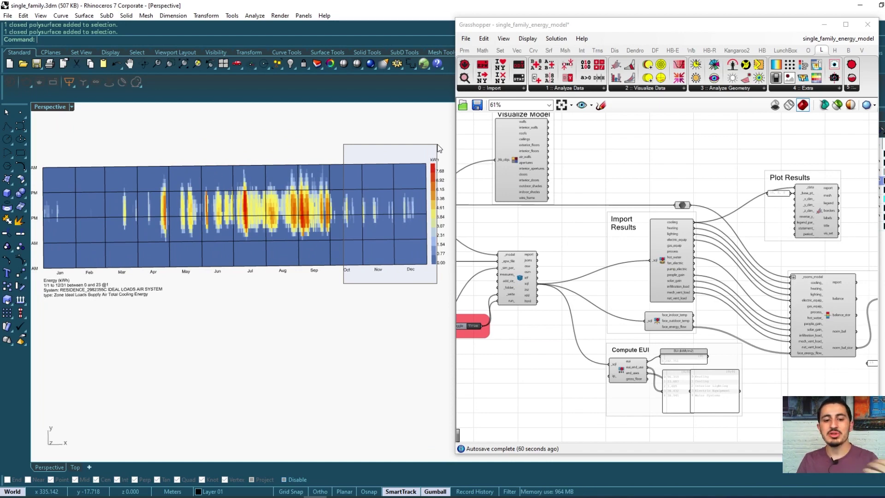
{"action": "left_click_drag", "start_coordinate": [438, 148], "coordinate": [435, 144]}
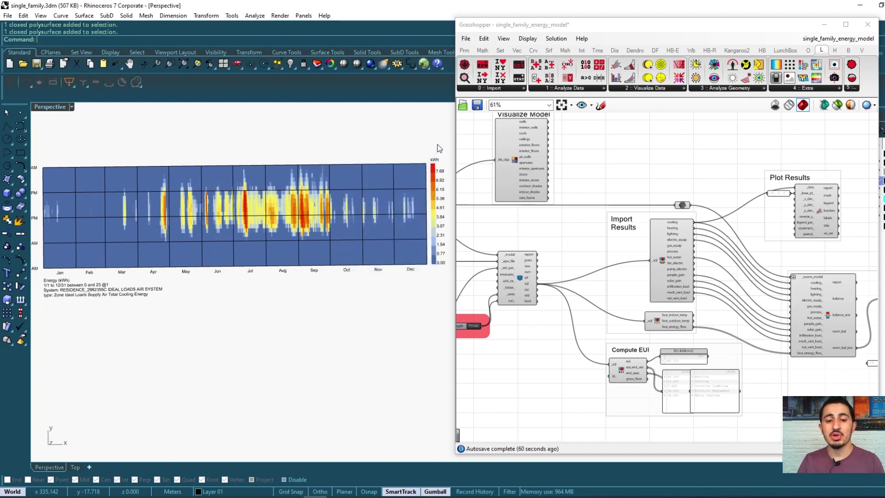
{"action": "right_click_drag", "start_coordinate": [353, 351], "coordinate": [255, 330], "text": "shift"}
{"action": "left_click_drag", "start_coordinate": [234, 352], "coordinate": [343, 183]}
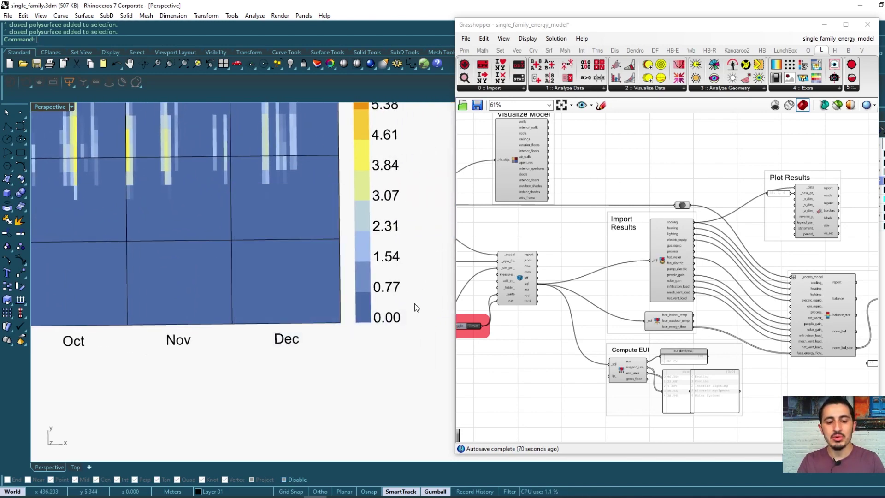
{"action": "scroll", "coordinate": [413, 303], "scroll_direction": "down", "scroll_amount": 2}
{"action": "right_click_drag", "start_coordinate": [395, 218], "coordinate": [379, 309], "text": "shift"}
{"action": "left_click_drag", "start_coordinate": [345, 123], "coordinate": [395, 161]}
{"action": "scroll", "coordinate": [297, 224], "scroll_direction": "down", "scroll_amount": 2}
{"action": "mouse_move", "coordinate": [152, 267]}
{"action": "right_mouse_down", "text": "shift"}
{"action": "mouse_move", "coordinate": [284, 266]}
{"action": "mouse_move", "coordinate": [233, 267]}
{"action": "right_mouse_up", "text": "shift"}
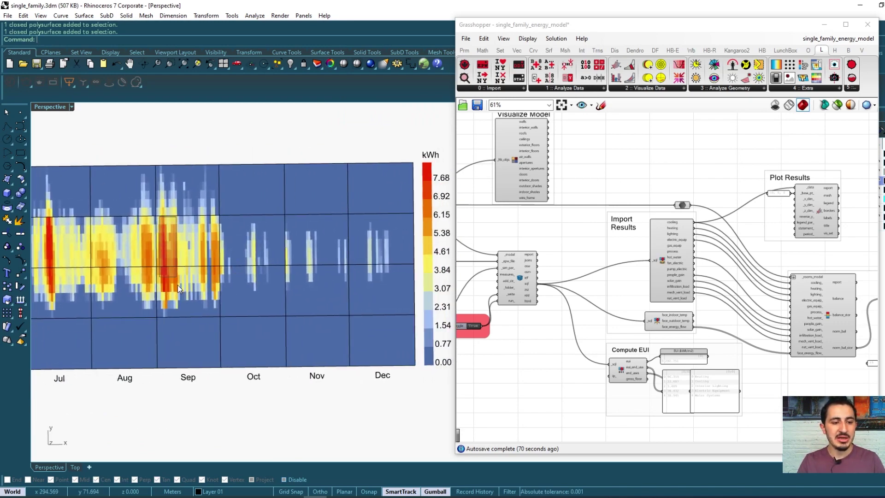
{"action": "scroll", "coordinate": [187, 304], "scroll_direction": "down", "scroll_amount": 3}
{"action": "right_click_drag", "start_coordinate": [206, 296], "coordinate": [264, 287], "text": "shift"}
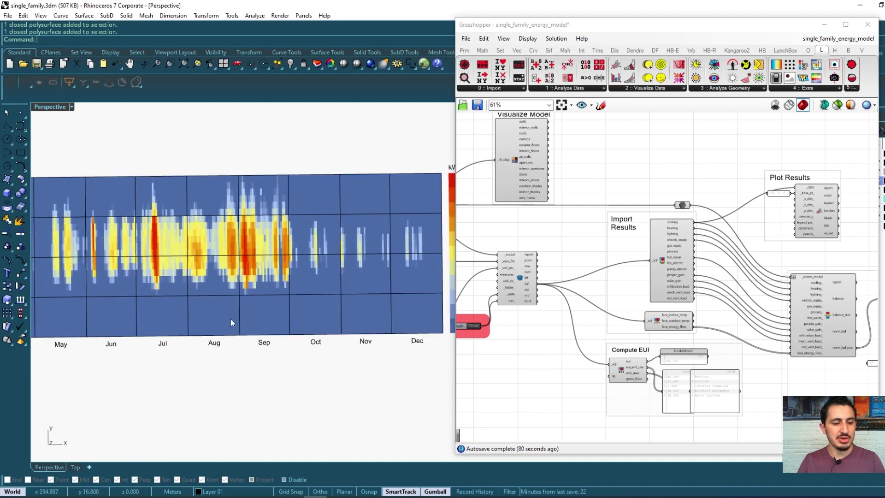
{"action": "left_click_drag", "start_coordinate": [95, 359], "coordinate": [280, 319]}
{"action": "right_click_drag", "start_coordinate": [280, 319], "coordinate": [273, 320], "text": "shift"}
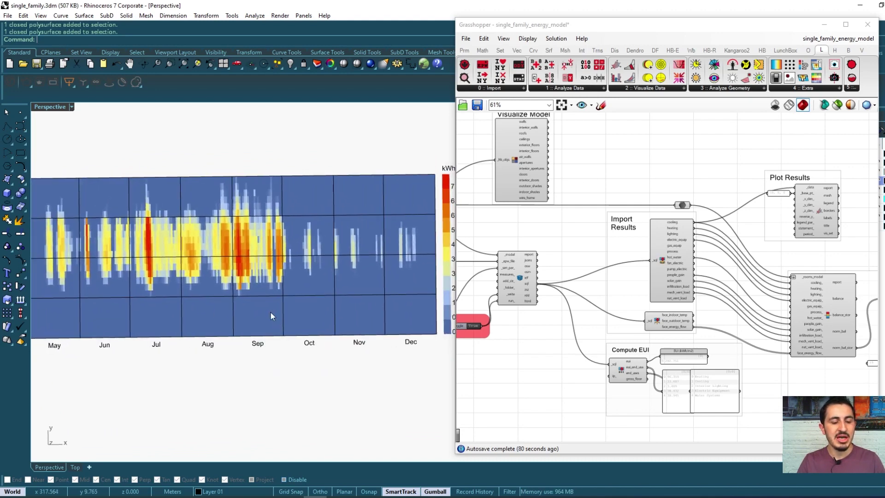
{"action": "scroll", "coordinate": [271, 314], "scroll_direction": "down", "scroll_amount": 2}
{"action": "right_click_drag", "start_coordinate": [224, 292], "coordinate": [338, 282], "text": "shift"}
{"action": "right_click_drag", "start_coordinate": [118, 275], "coordinate": [170, 275], "text": "shift"}
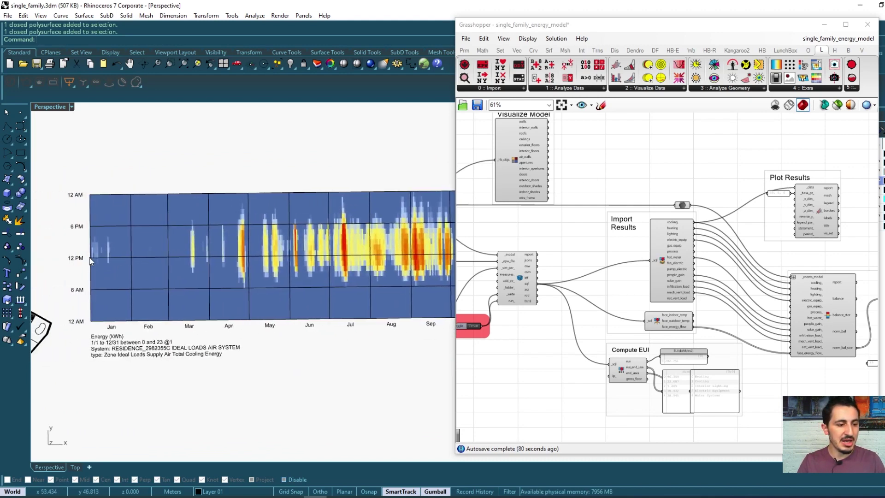
{"action": "left_click_drag", "start_coordinate": [62, 225], "coordinate": [436, 272]}
{"action": "right_click_drag", "start_coordinate": [445, 270], "coordinate": [248, 275], "text": "shift"}
{"action": "scroll", "coordinate": [239, 254], "scroll_direction": "up", "scroll_amount": 2}
{"action": "right_click_drag", "start_coordinate": [322, 264], "coordinate": [290, 267], "text": "shift"}
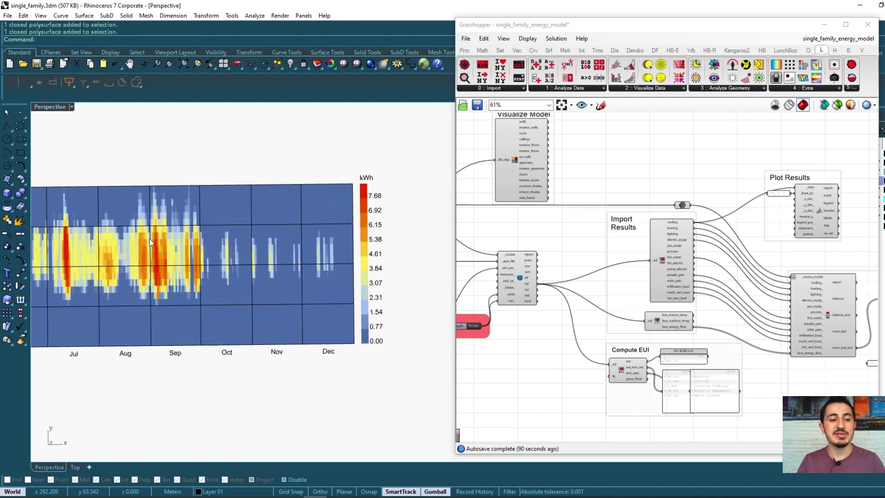
{"action": "left_click_drag", "start_coordinate": [149, 232], "coordinate": [177, 289]}
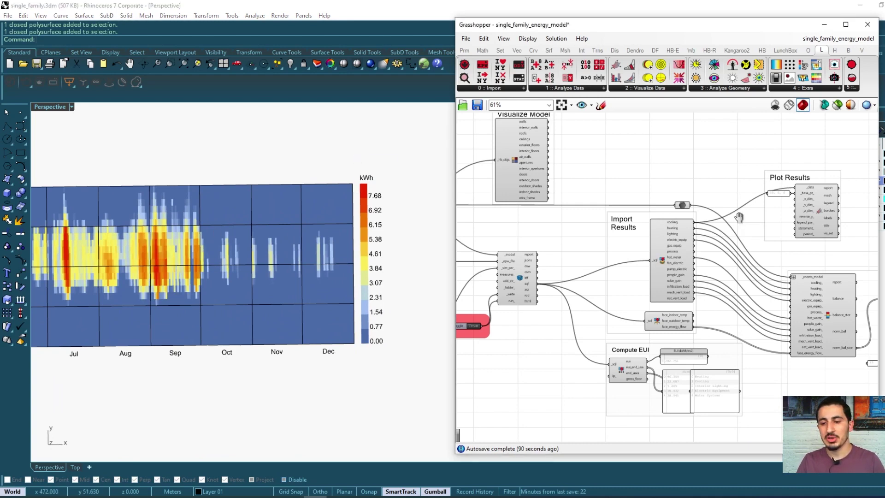
{"action": "right_click_drag", "start_coordinate": [686, 225], "coordinate": [604, 222]}
Connect the heating output to Plot Results' _data input in place of cooling.
{"action": "scroll", "coordinate": [650, 231], "scroll_direction": "up", "scroll_amount": 4}
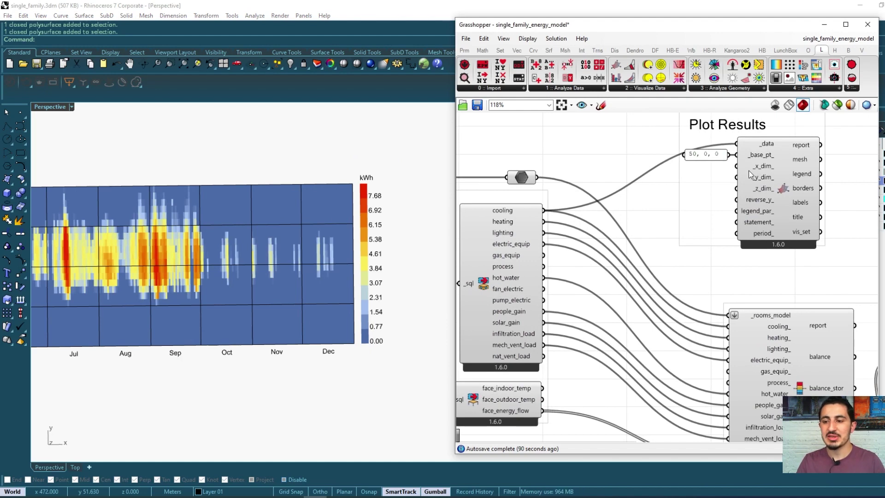
{"action": "left_click", "coordinate": [749, 170]}
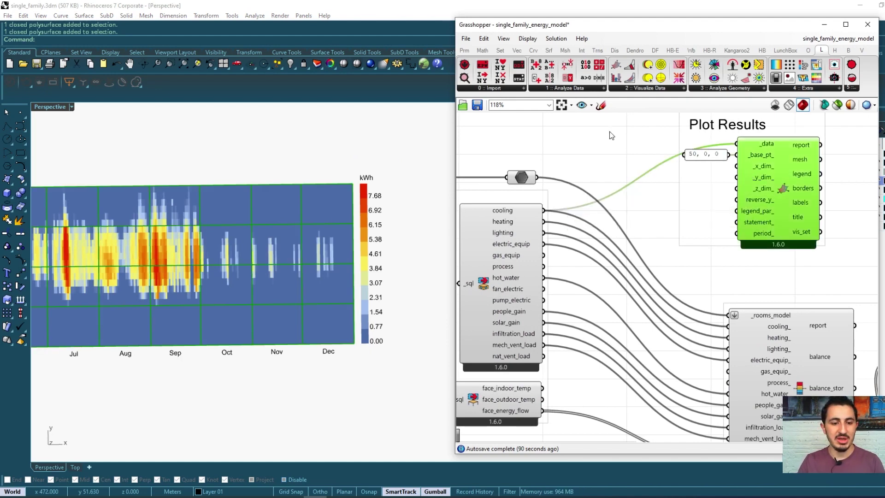
{"action": "left_click_drag", "start_coordinate": [544, 222], "coordinate": [744, 145]}
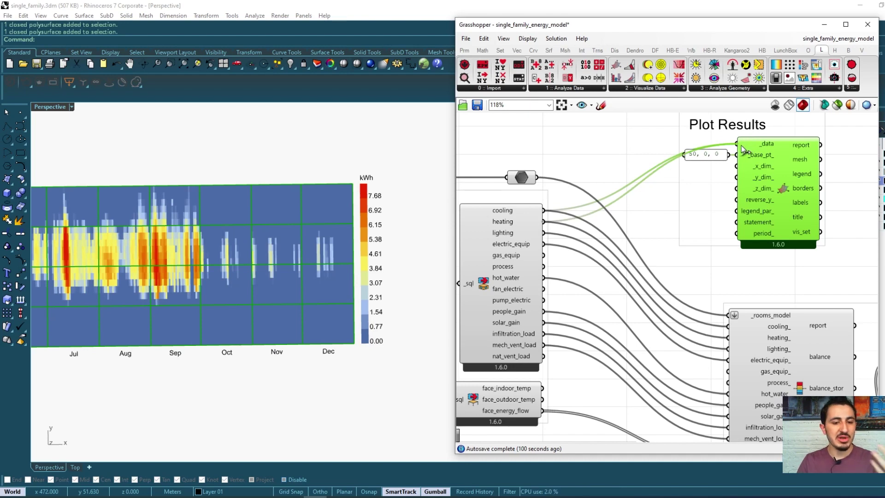
{"action": "left_click_drag", "start_coordinate": [741, 145], "coordinate": [741, 145]}
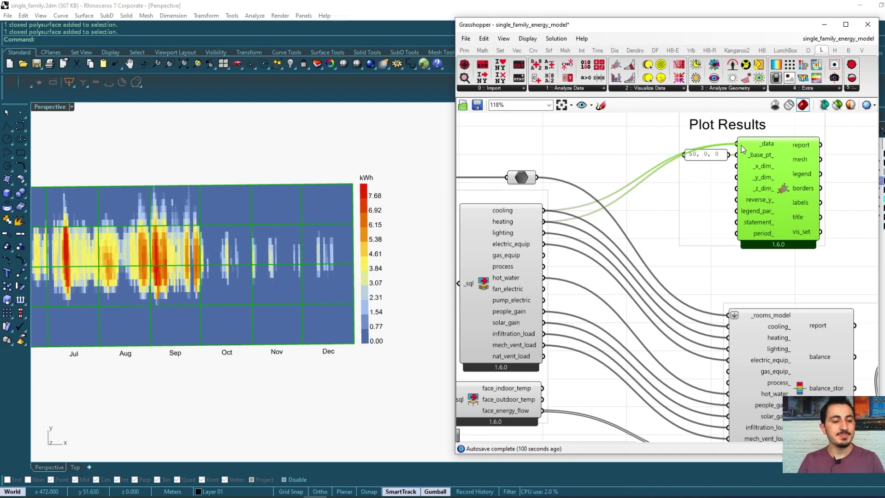
Frame and orbit the heating heatmap in Rhino to inspect its winter loads.
{"action": "scroll", "coordinate": [269, 252], "scroll_direction": "down", "scroll_amount": 4}
{"action": "right_click_drag", "start_coordinate": [238, 268], "coordinate": [316, 274], "text": "shift"}
{"action": "scroll", "coordinate": [313, 270], "scroll_direction": "down", "scroll_amount": 2}
{"action": "left_click", "coordinate": [640, 201]}
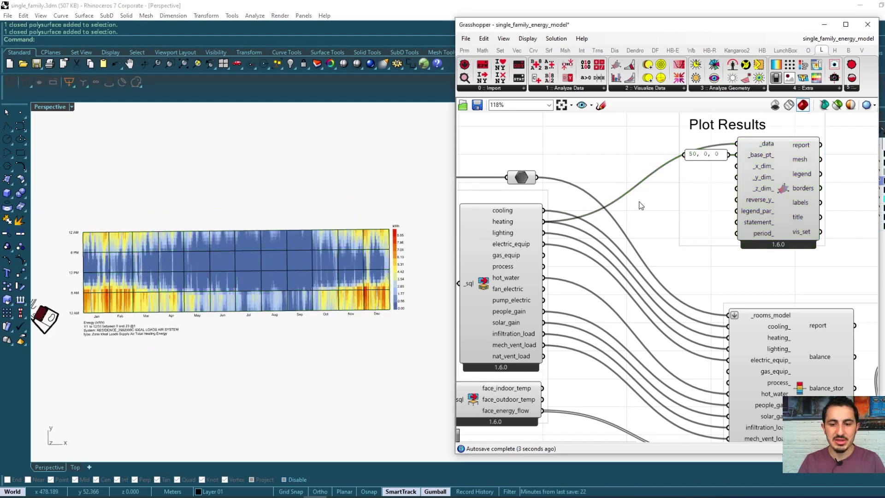
{"action": "left_click_drag", "start_coordinate": [294, 330], "coordinate": [386, 285]}
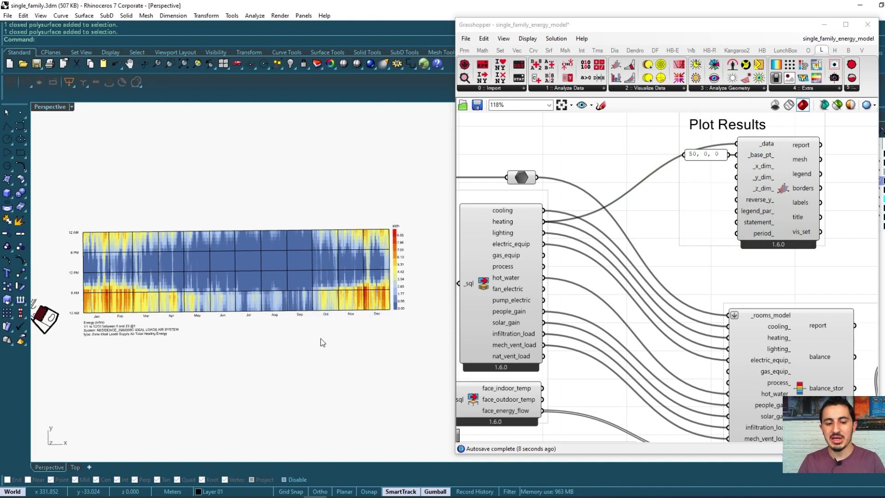
{"action": "left_click_drag", "start_coordinate": [315, 328], "coordinate": [391, 283]}
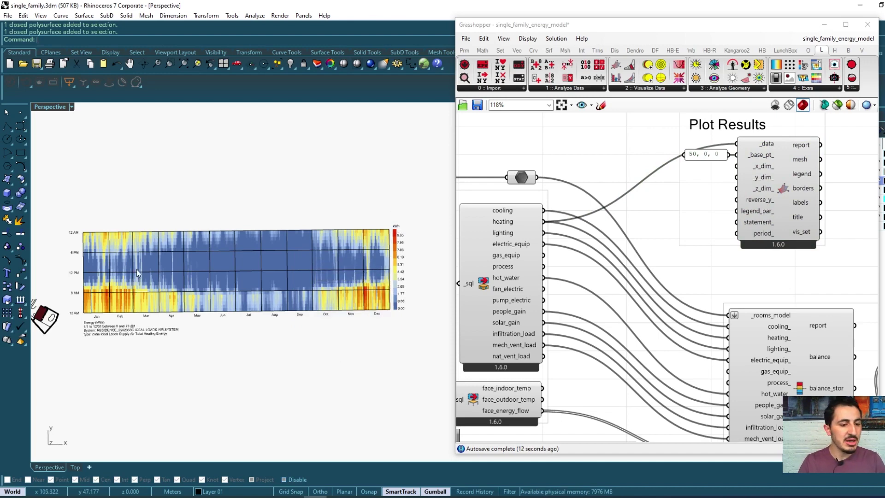
{"action": "left_click_drag", "start_coordinate": [77, 212], "coordinate": [172, 339]}
{"action": "left_click_drag", "start_coordinate": [192, 248], "coordinate": [317, 278]}
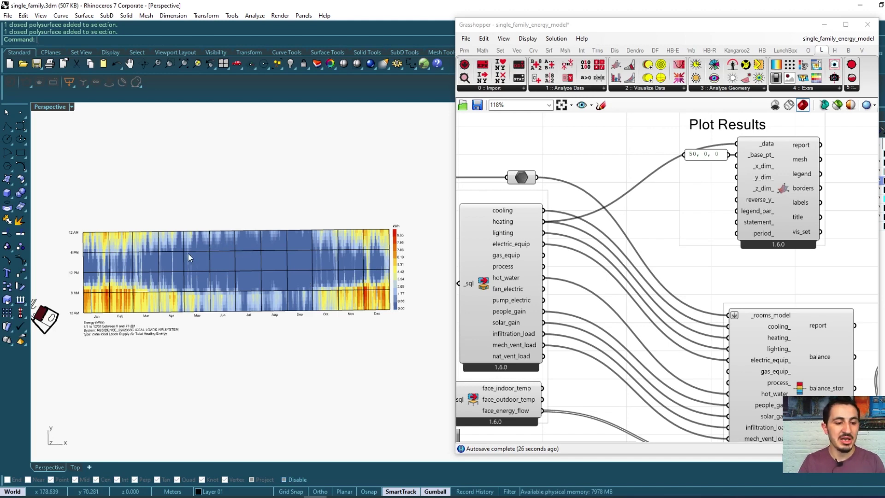
{"action": "left_click_drag", "start_coordinate": [188, 253], "coordinate": [294, 286]}
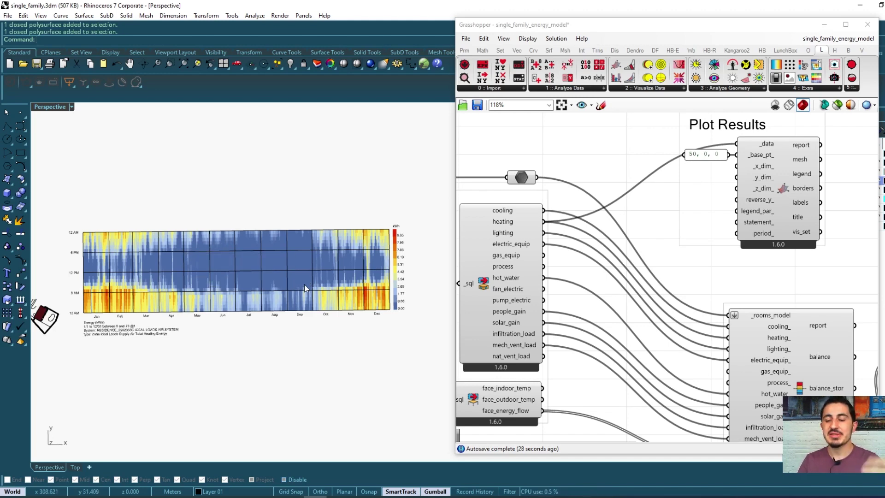
{"action": "scroll", "coordinate": [316, 262], "scroll_direction": "up", "scroll_amount": 1}
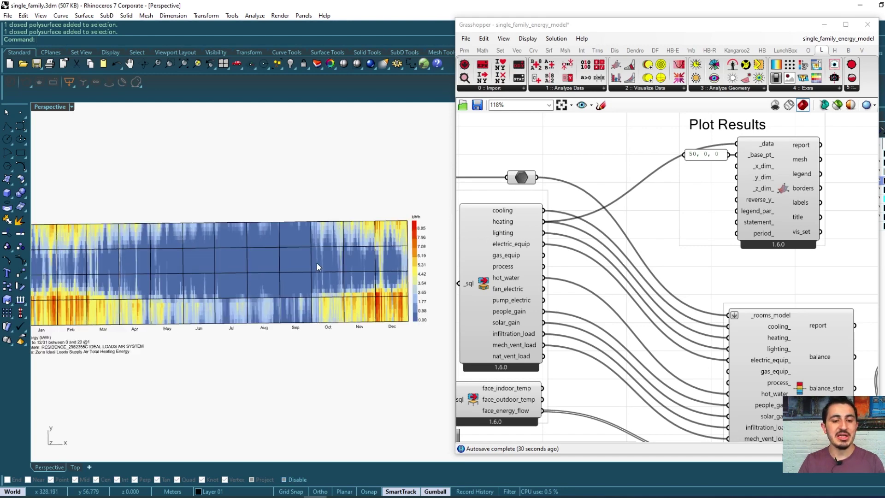
{"action": "scroll", "coordinate": [349, 285], "scroll_direction": "up", "scroll_amount": 1}
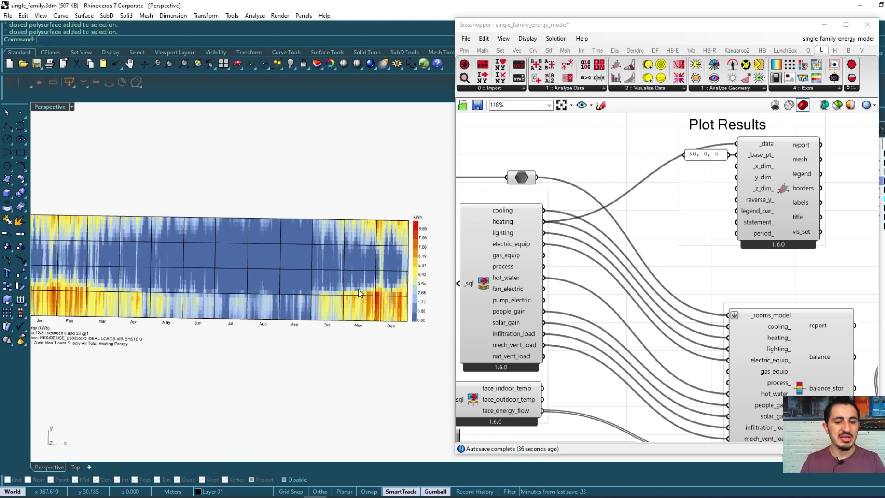
{"action": "scroll", "coordinate": [358, 289], "scroll_direction": "up", "scroll_amount": 3}
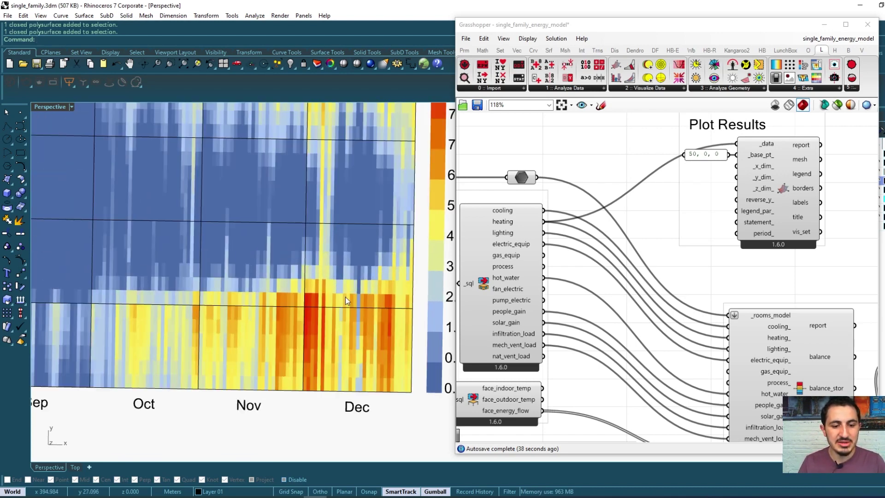
{"action": "scroll", "coordinate": [345, 298], "scroll_direction": "down", "scroll_amount": 3}
{"action": "scroll", "coordinate": [286, 322], "scroll_direction": "down", "scroll_amount": 1}
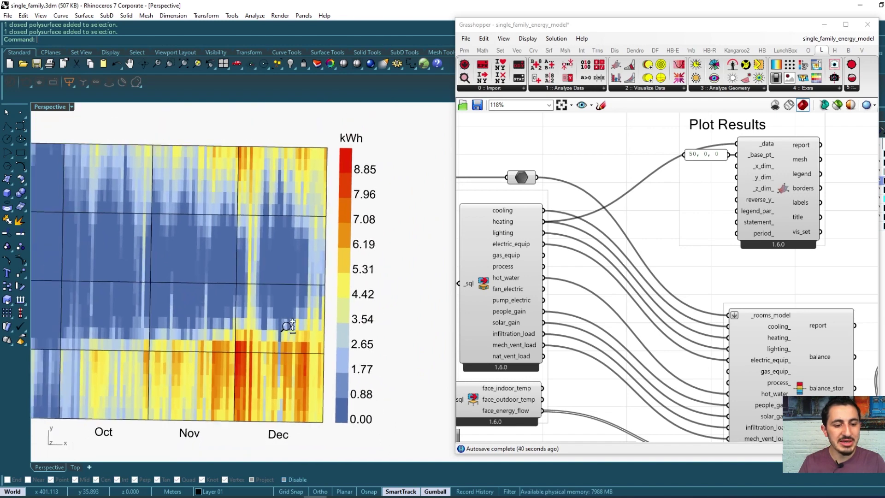
{"action": "right_click_drag", "start_coordinate": [295, 348], "coordinate": [305, 346], "text": "shift"}
{"action": "right_click_drag", "start_coordinate": [286, 283], "coordinate": [294, 284]}
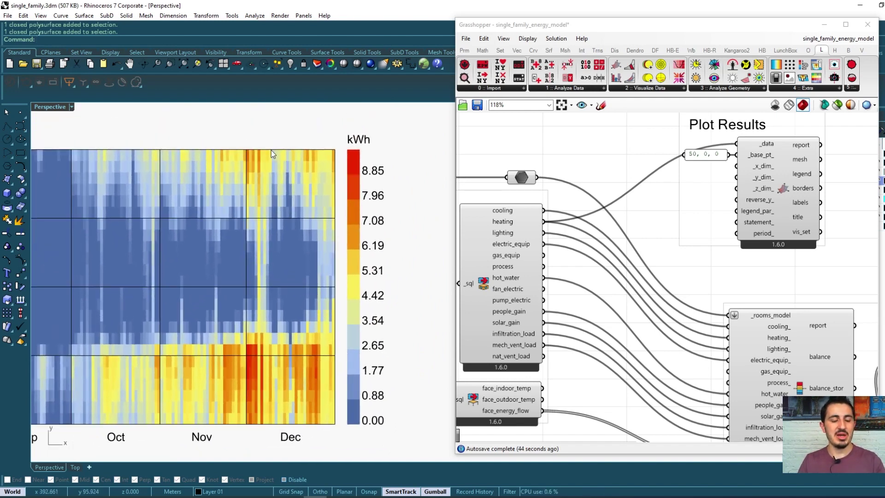
{"action": "left_click_drag", "start_coordinate": [245, 140], "coordinate": [248, 428]}
{"action": "scroll", "coordinate": [249, 372], "scroll_direction": "up", "scroll_amount": 11}
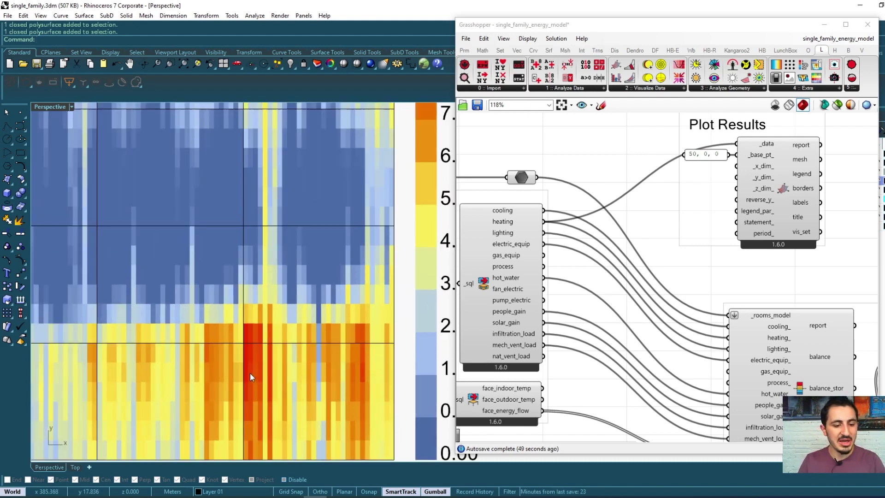
{"action": "left_click_drag", "start_coordinate": [245, 267], "coordinate": [247, 283]}
{"action": "scroll", "coordinate": [247, 283], "scroll_direction": "down", "scroll_amount": 8}
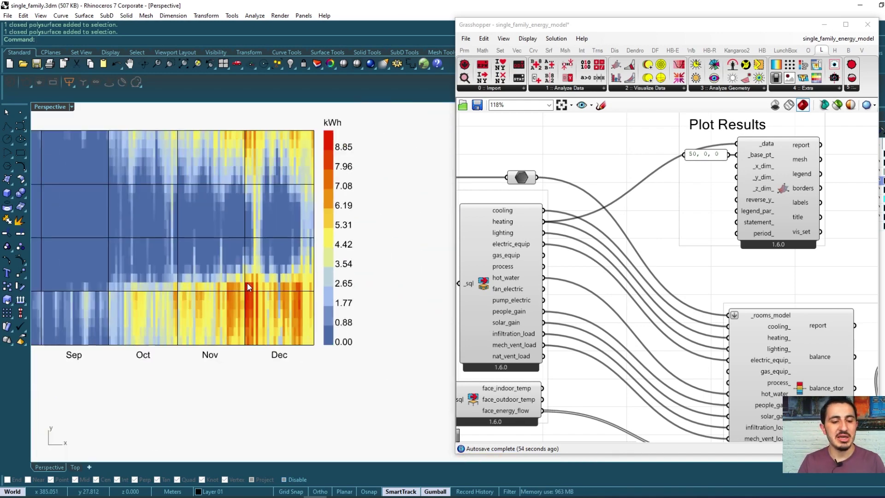
{"action": "scroll", "coordinate": [247, 330], "scroll_direction": "up", "scroll_amount": 7}
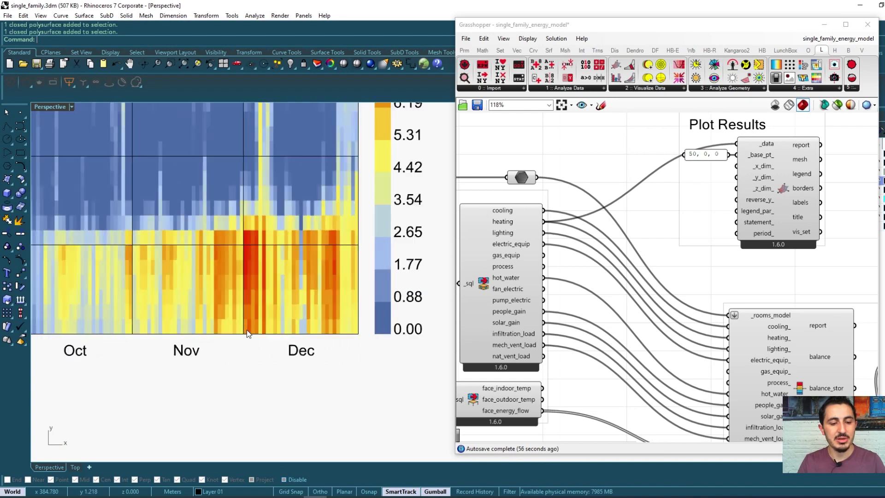
{"action": "right_click_drag", "start_coordinate": [248, 333], "coordinate": [244, 362]}
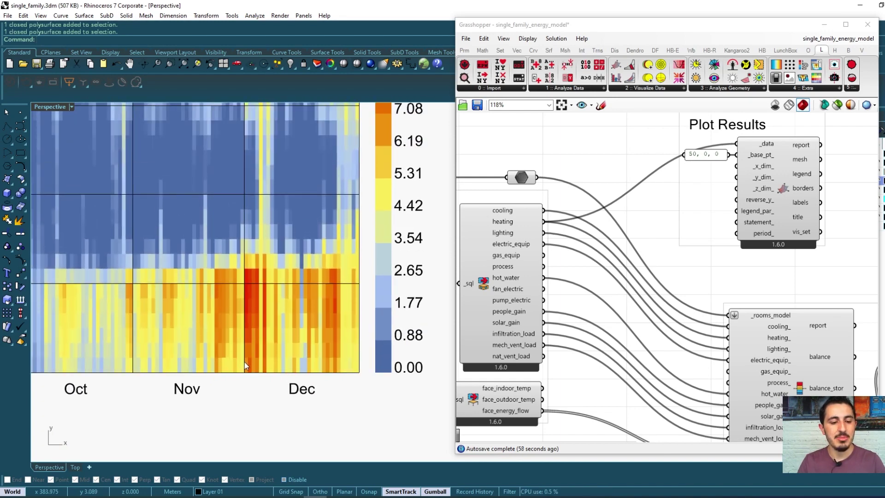
{"action": "scroll", "coordinate": [244, 364], "scroll_direction": "down", "scroll_amount": 2}
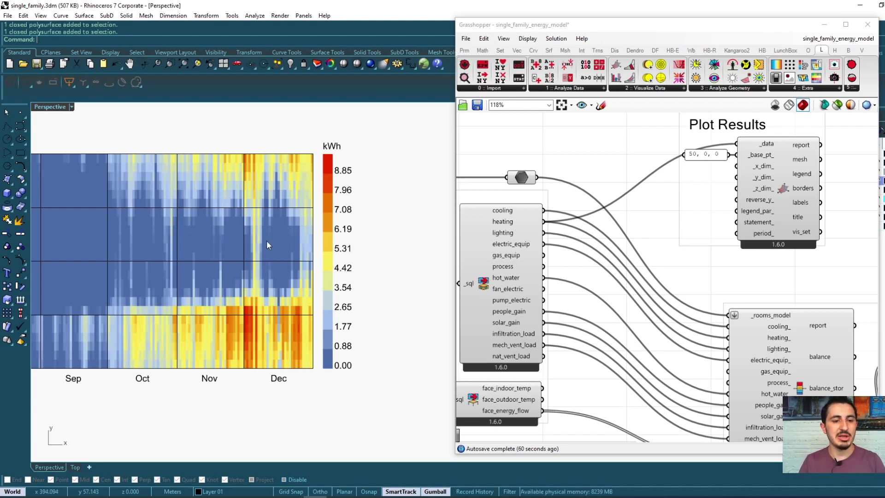
{"action": "right_click_drag", "start_coordinate": [267, 239], "coordinate": [258, 254]}
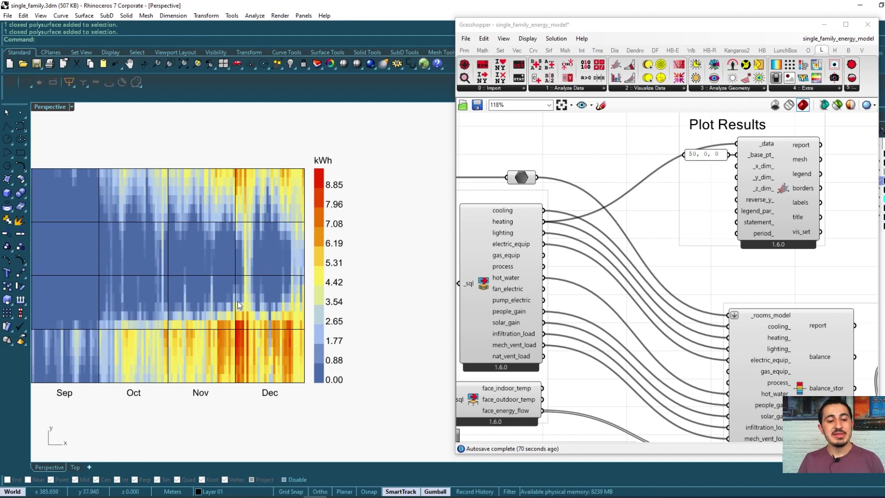
{"action": "scroll", "coordinate": [237, 301], "scroll_direction": "up", "scroll_amount": 5}
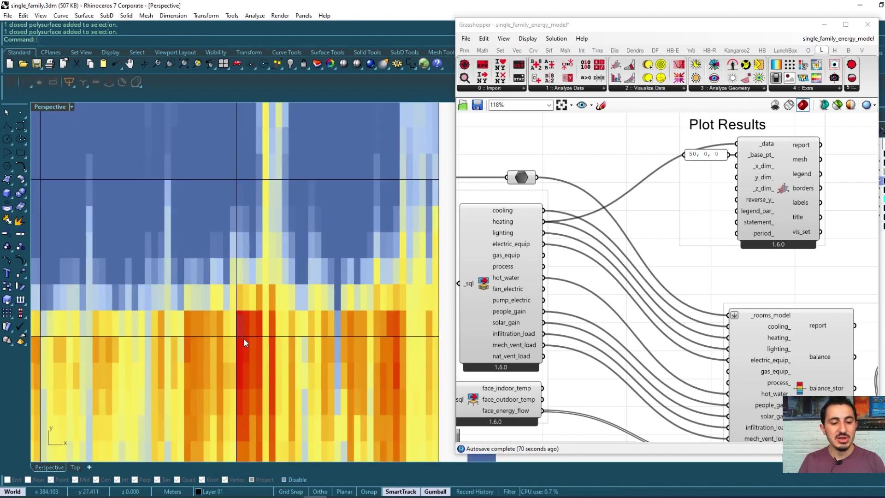
{"action": "scroll", "coordinate": [243, 338], "scroll_direction": "down", "scroll_amount": 5}
{"action": "scroll", "coordinate": [257, 323], "scroll_direction": "up", "scroll_amount": 2}
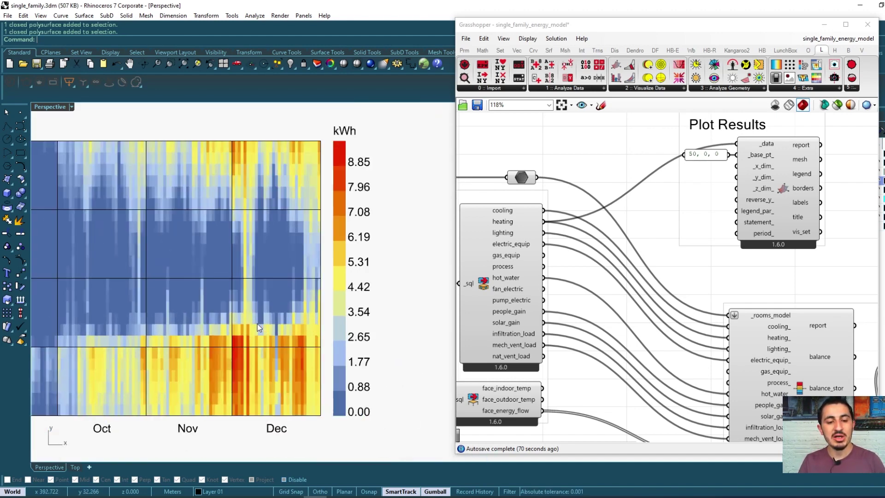
{"action": "left_click_drag", "start_coordinate": [324, 129], "coordinate": [395, 174]}
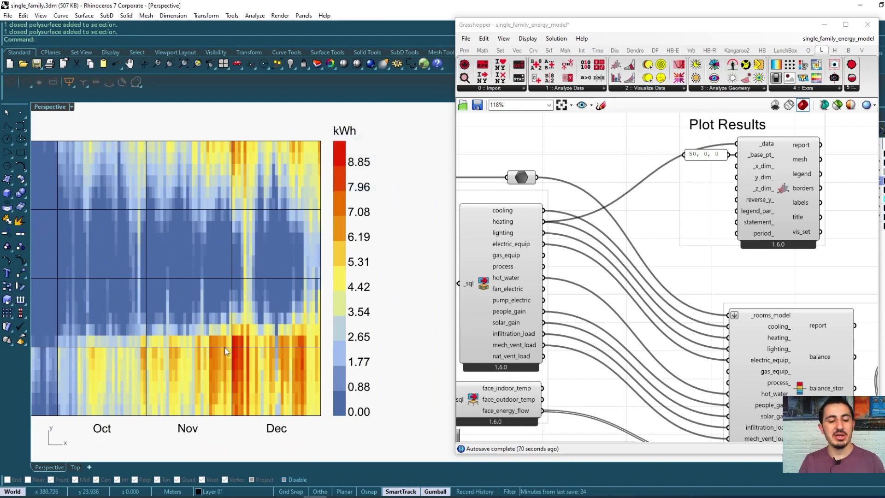
{"action": "scroll", "coordinate": [236, 347], "scroll_direction": "down", "scroll_amount": 4}
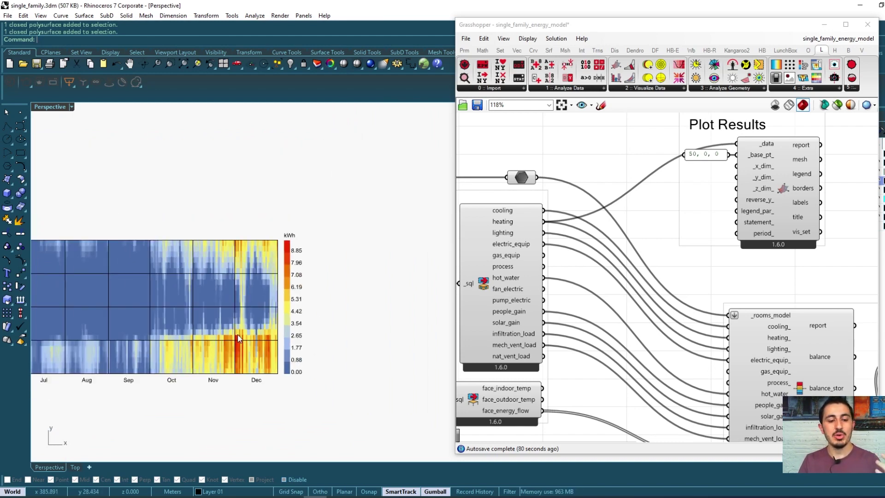
{"action": "right_click_drag", "start_coordinate": [187, 315], "coordinate": [286, 315]}
{"action": "scroll", "coordinate": [244, 311], "scroll_direction": "down", "scroll_amount": 2}
{"action": "scroll", "coordinate": [271, 315], "scroll_direction": "down", "scroll_amount": 1}
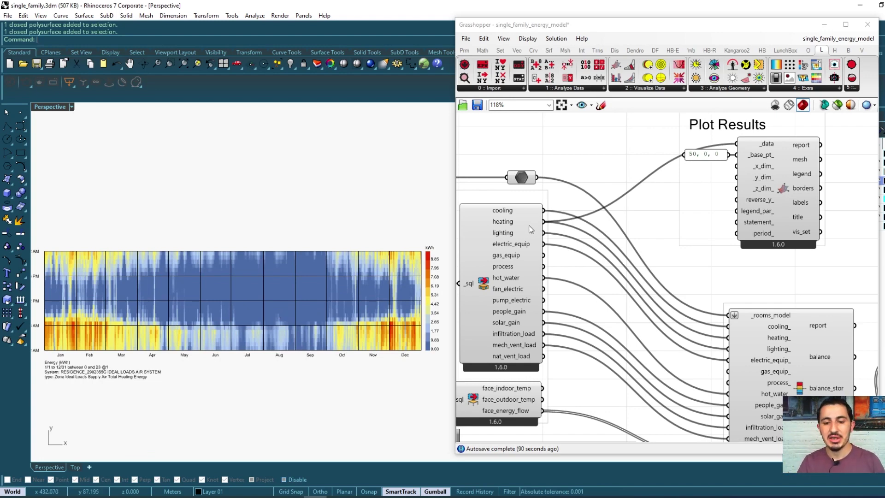
Wire cooling, heating, then lighting outputs into Plot Results _data, ending on lighting electricity.
{"action": "left_click", "coordinate": [510, 223]}
{"action": "left_click_drag", "start_coordinate": [544, 211], "coordinate": [737, 144]}
{"action": "left_click_drag", "start_coordinate": [544, 221], "coordinate": [736, 143]}
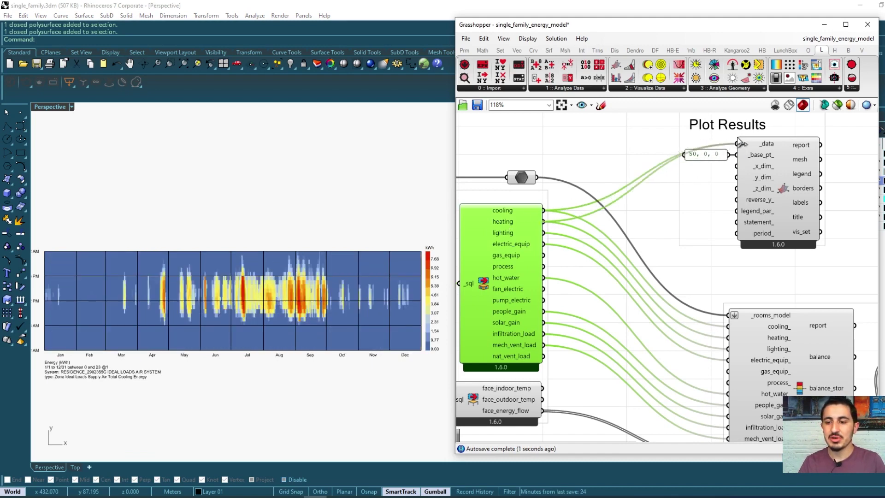
{"action": "left_click_drag", "start_coordinate": [544, 233], "coordinate": [736, 143]}
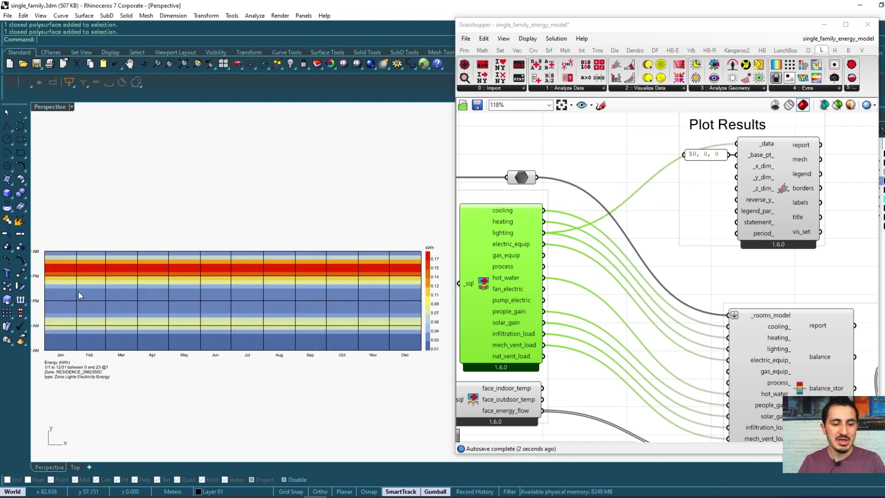
Orbit and box over the Rhino viewport heatmap to inspect the 0.01–0.17 kWh lighting chart.
{"action": "left_click_drag", "start_coordinate": [40, 266], "coordinate": [305, 290]}
{"action": "right_click_drag", "start_coordinate": [266, 302], "coordinate": [229, 294]}
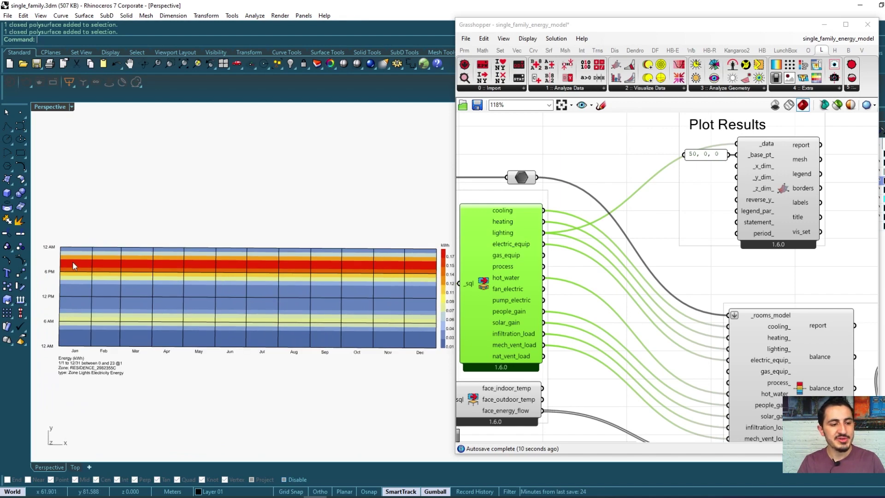
{"action": "left_click_drag", "start_coordinate": [52, 256], "coordinate": [92, 273]}
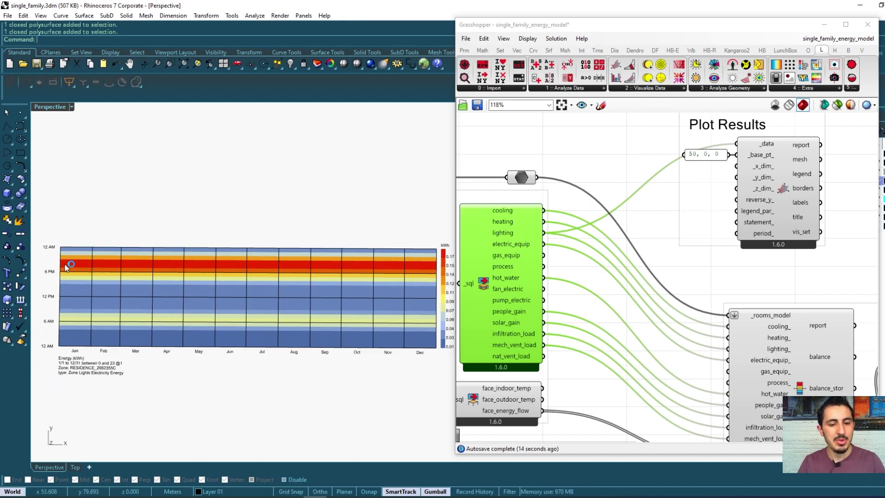
{"action": "right_click_drag", "start_coordinate": [68, 266], "coordinate": [66, 262]}
{"action": "left_click_drag", "start_coordinate": [53, 261], "coordinate": [440, 279]}
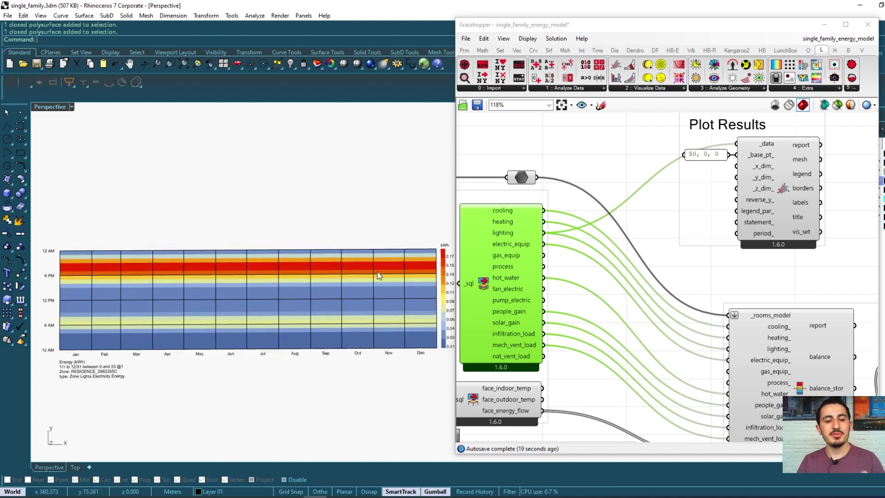
{"action": "left_click_drag", "start_coordinate": [50, 259], "coordinate": [440, 278]}
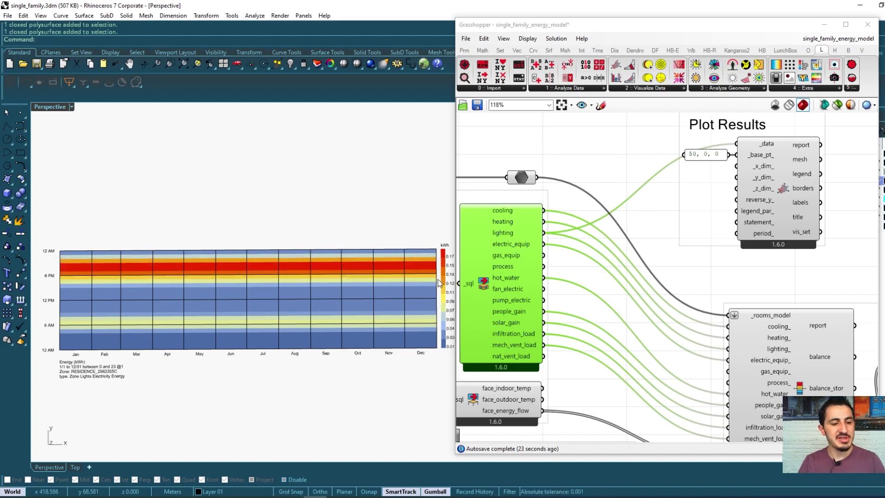
{"action": "left_click_drag", "start_coordinate": [47, 290], "coordinate": [442, 314]}
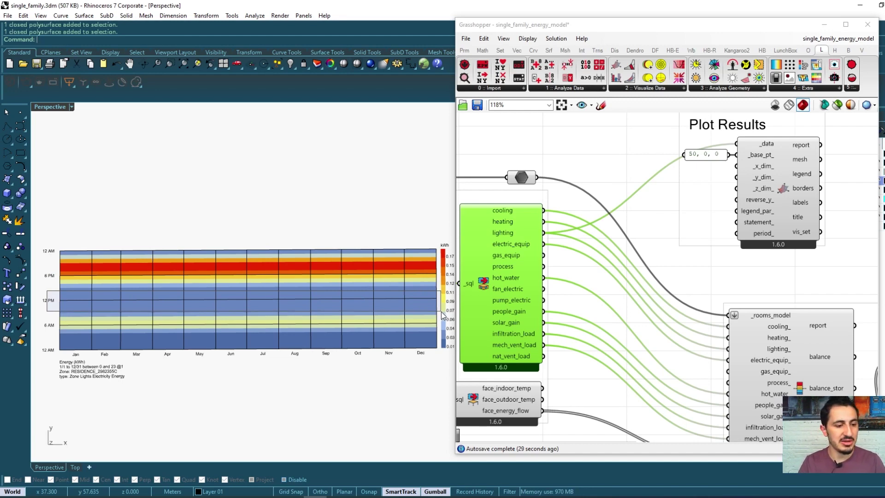
{"action": "left_click_drag", "start_coordinate": [441, 312], "coordinate": [442, 312]}
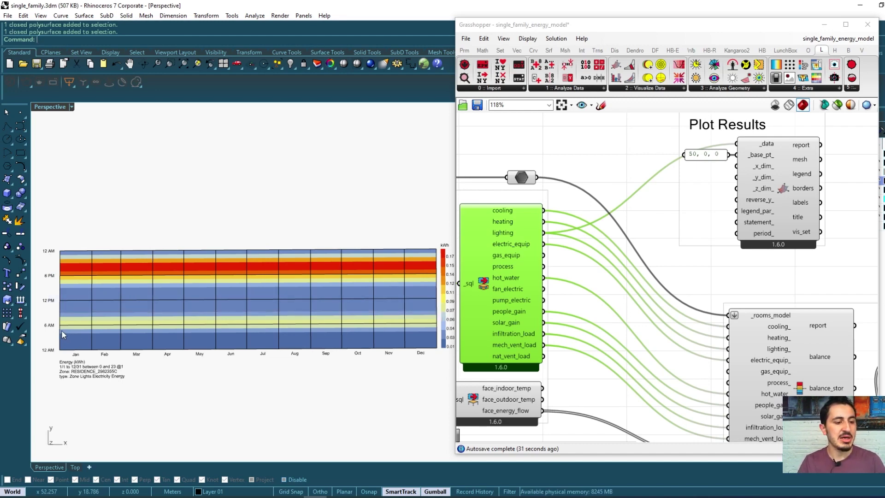
{"action": "left_click_drag", "start_coordinate": [62, 331], "coordinate": [428, 366]}
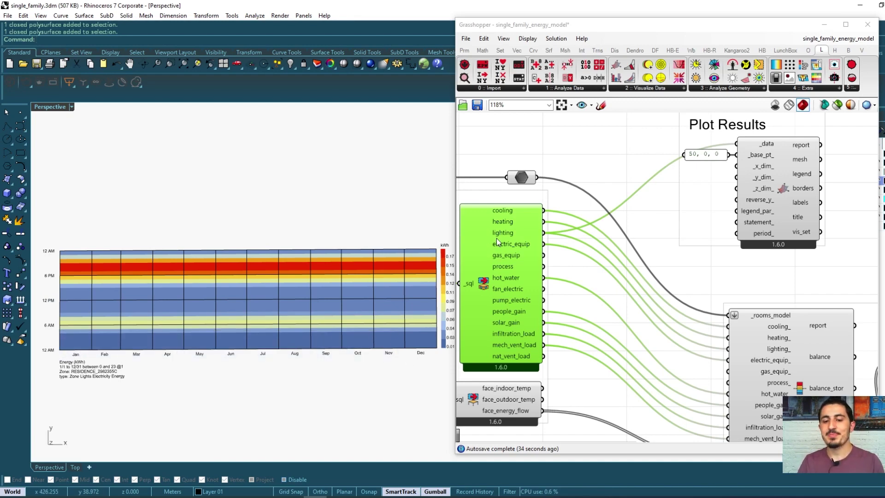
{"action": "mouse_move", "coordinate": [498, 238]}
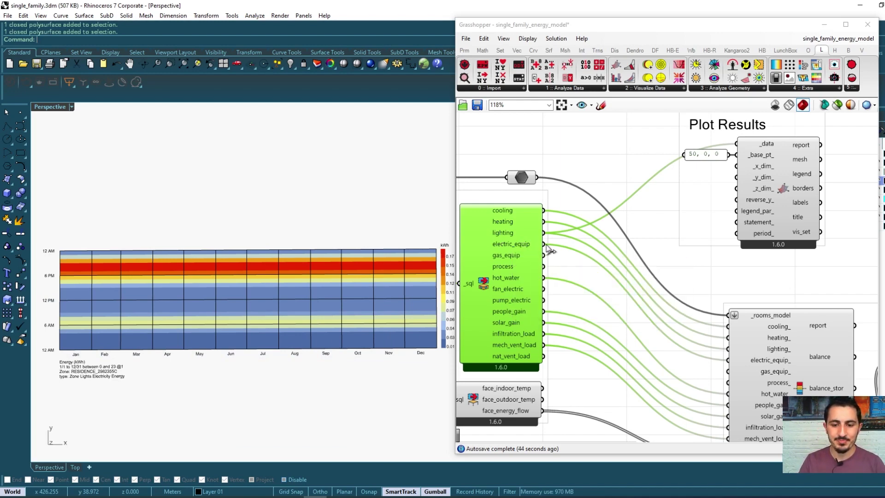
Plot electric equipment energy in the heatmap, inspect it, then switch to hot water heating energy.
{"action": "left_click_drag", "start_coordinate": [543, 243], "coordinate": [734, 144]}
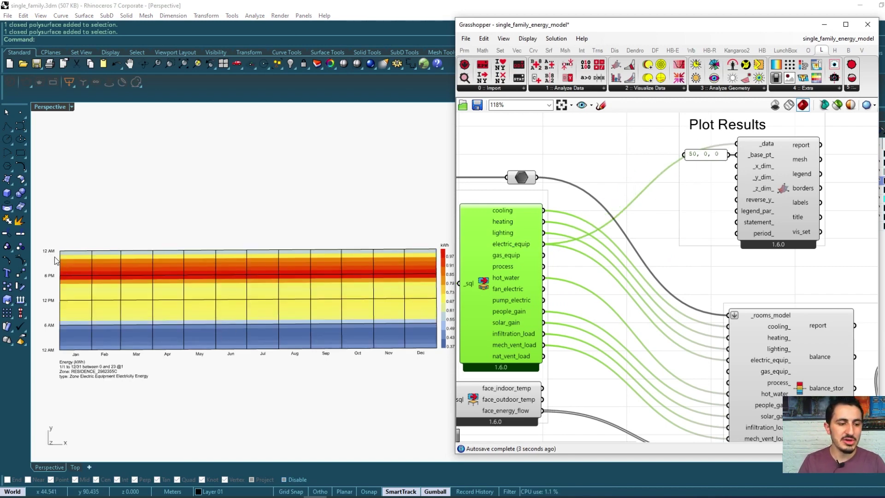
{"action": "left_click_drag", "start_coordinate": [54, 256], "coordinate": [443, 286]}
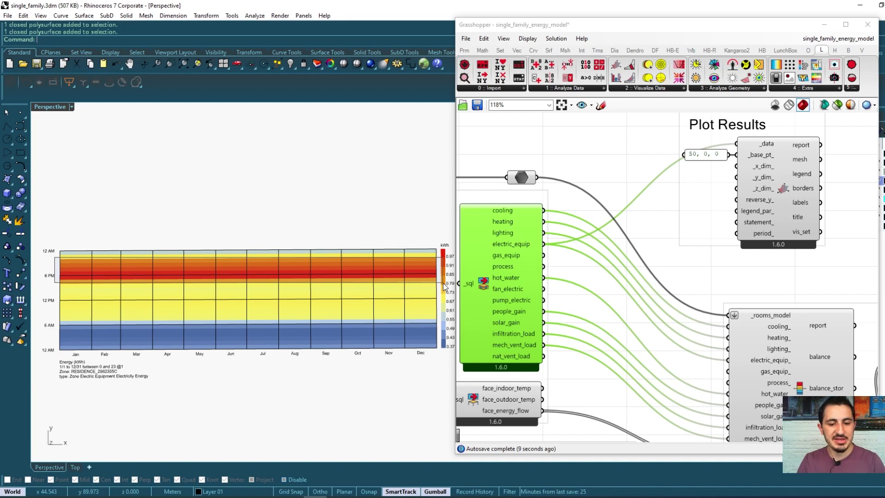
{"action": "left_click_drag", "start_coordinate": [444, 283], "coordinate": [443, 283]}
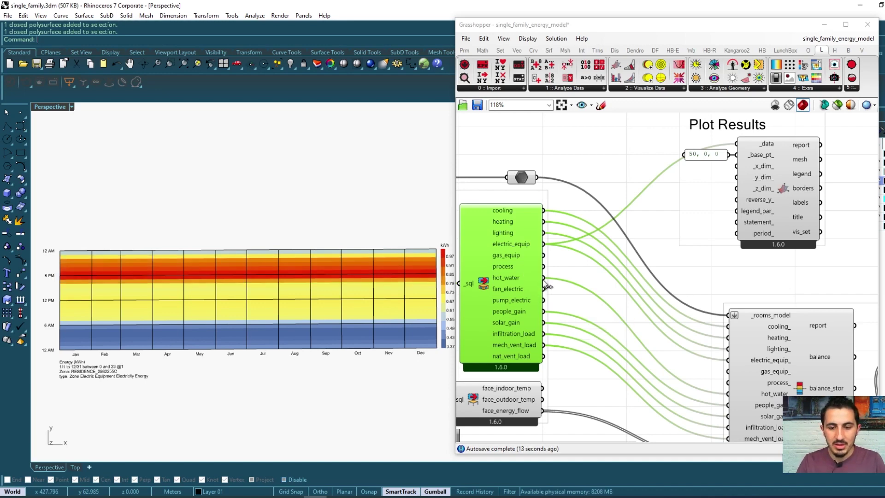
{"action": "left_click_drag", "start_coordinate": [544, 278], "coordinate": [736, 143]}
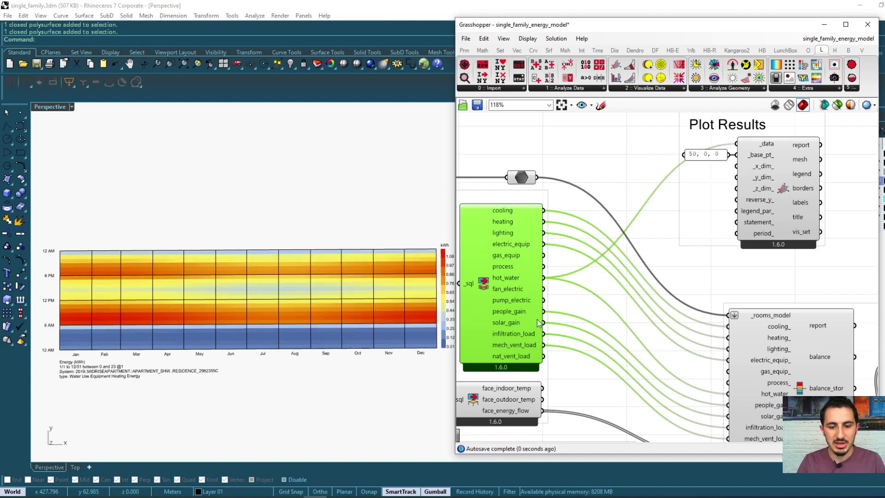
Plot people heat gain, then window-transmitted solar gain (0.00–2.21 kWh, peaking midday) in the heatmap.
{"action": "left_click_drag", "start_coordinate": [649, 195], "coordinate": [735, 143]}
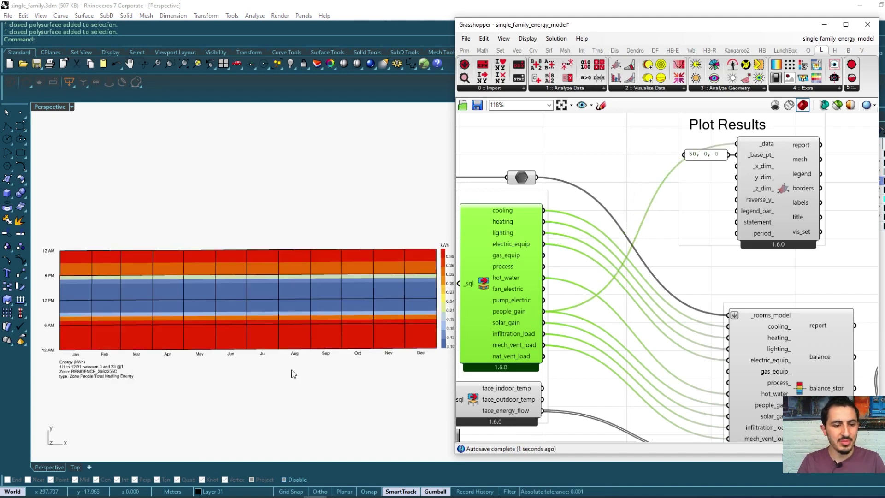
{"action": "left_click_drag", "start_coordinate": [155, 293], "coordinate": [447, 317]}
{"action": "left_click_drag", "start_coordinate": [56, 237], "coordinate": [446, 284]}
{"action": "left_click_drag", "start_coordinate": [60, 371], "coordinate": [415, 318]}
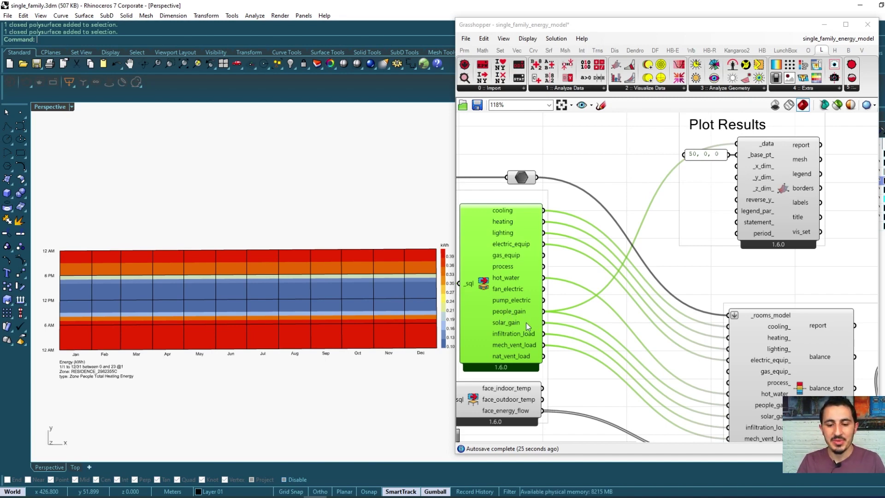
{"action": "scroll", "coordinate": [512, 324], "scroll_direction": "up", "scroll_amount": 4}
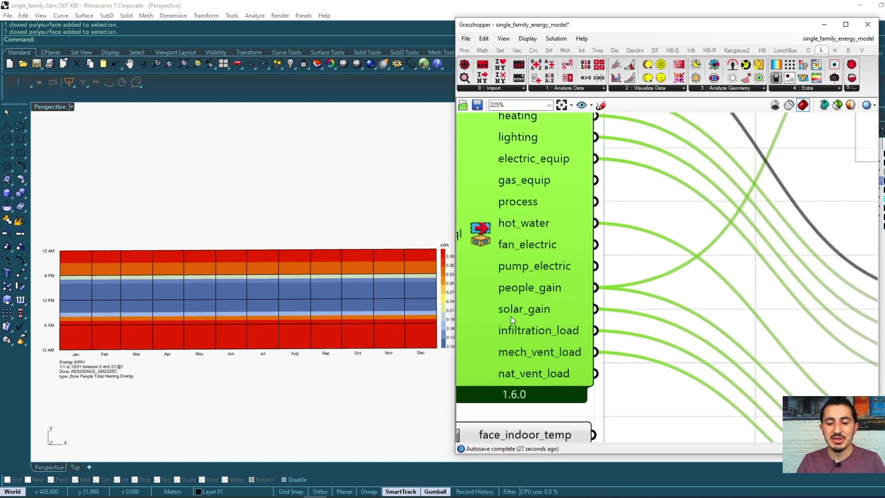
{"action": "scroll", "coordinate": [599, 314], "scroll_direction": "down", "scroll_amount": 5}
{"action": "left_click_drag", "start_coordinate": [598, 311], "coordinate": [737, 183]}
{"action": "right_click_drag", "start_coordinate": [360, 320], "coordinate": [351, 319], "text": "shift"}
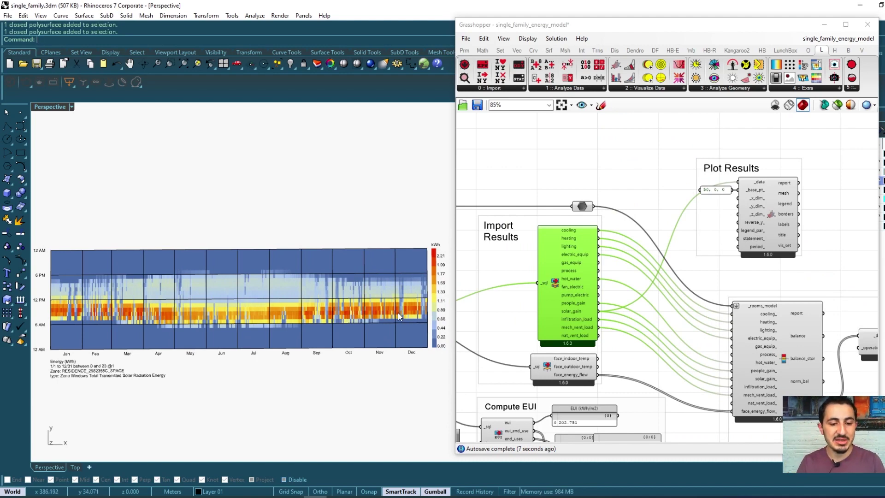
{"action": "right_click_drag", "start_coordinate": [395, 311], "coordinate": [366, 310]}
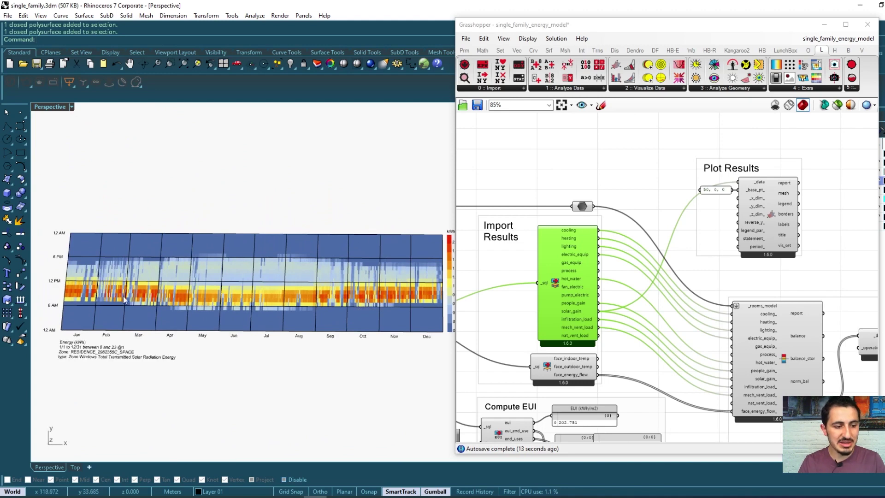
{"action": "left_click_drag", "start_coordinate": [62, 283], "coordinate": [217, 303]}
{"action": "left_click_drag", "start_coordinate": [217, 302], "coordinate": [449, 310]}
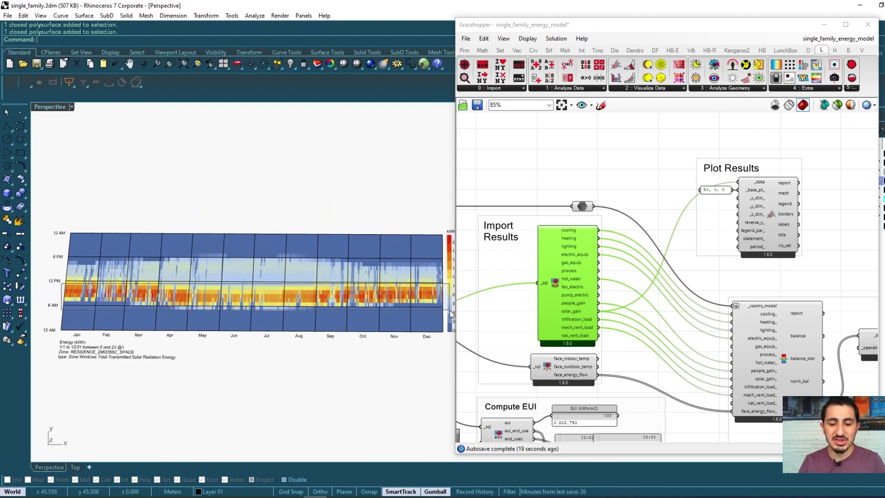
{"action": "right_click_drag", "start_coordinate": [360, 304], "coordinate": [372, 315]}
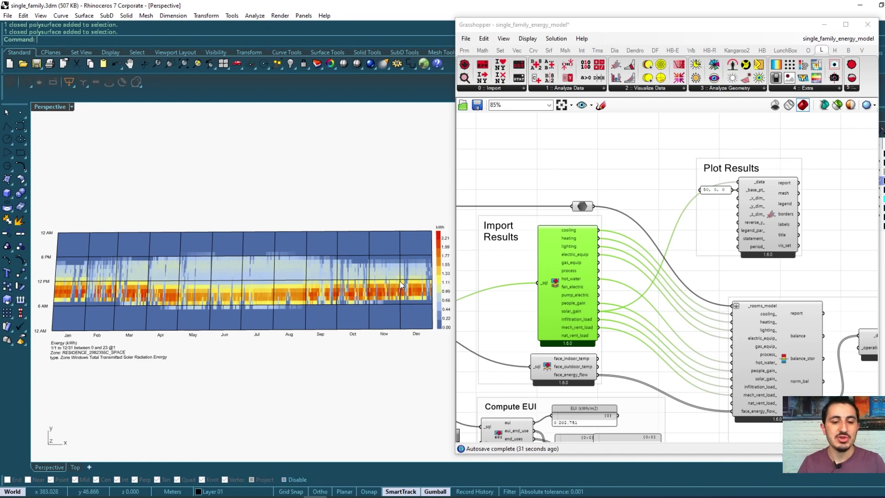
{"action": "scroll", "coordinate": [604, 313], "scroll_direction": "up", "scroll_amount": 2}
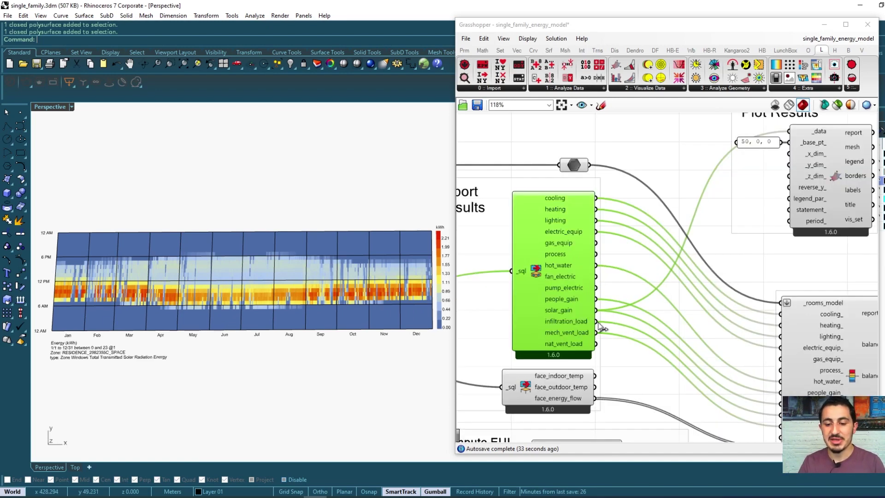
{"action": "mouse_move", "coordinate": [587, 326]}
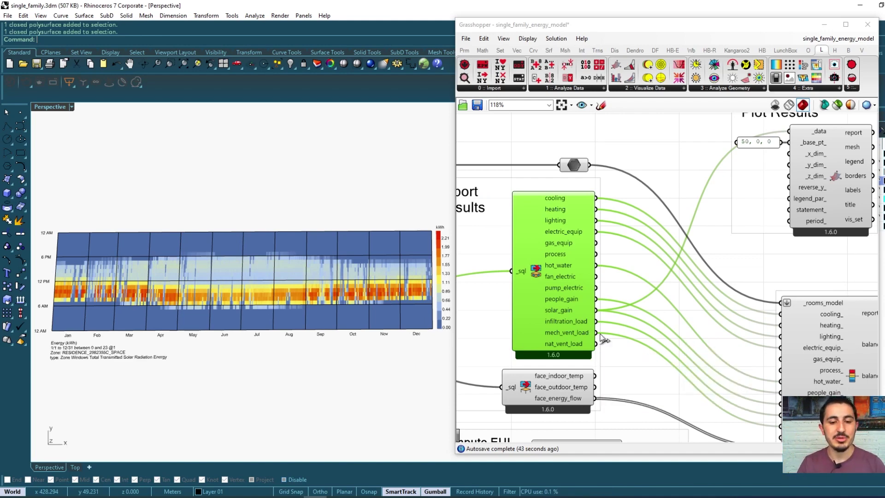
{"action": "scroll", "coordinate": [613, 348], "scroll_direction": "up", "scroll_amount": 2}
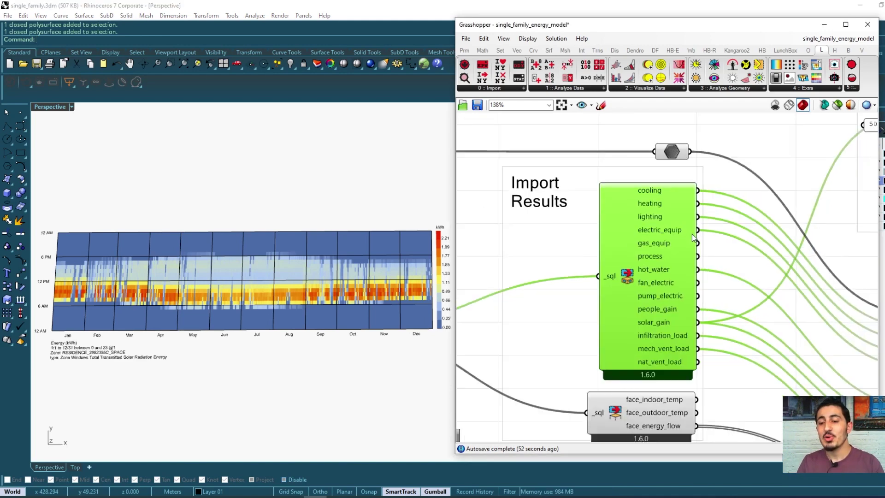
{"action": "left_click_drag", "start_coordinate": [519, 132], "coordinate": [605, 323]}
{"action": "left_click", "coordinate": [513, 224]}
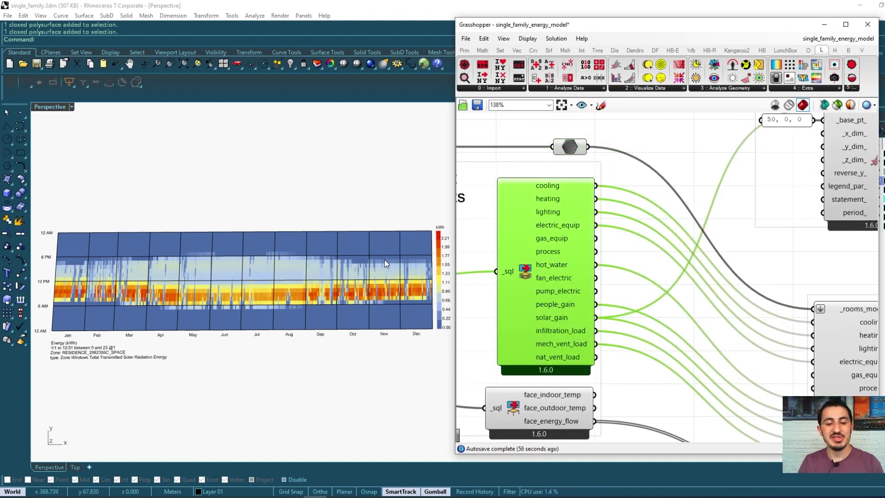
{"action": "scroll", "coordinate": [387, 256], "scroll_direction": "up", "scroll_amount": 2}
{"action": "scroll", "coordinate": [397, 258], "scroll_direction": "up", "scroll_amount": 2}
{"action": "right_click_drag", "start_coordinate": [396, 252], "coordinate": [396, 248]}
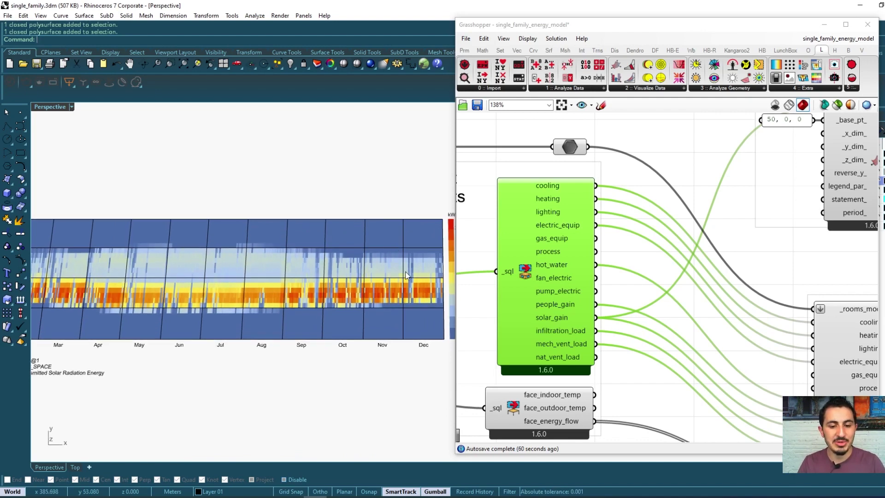
{"action": "scroll", "coordinate": [592, 261], "scroll_direction": "down", "scroll_amount": 2}
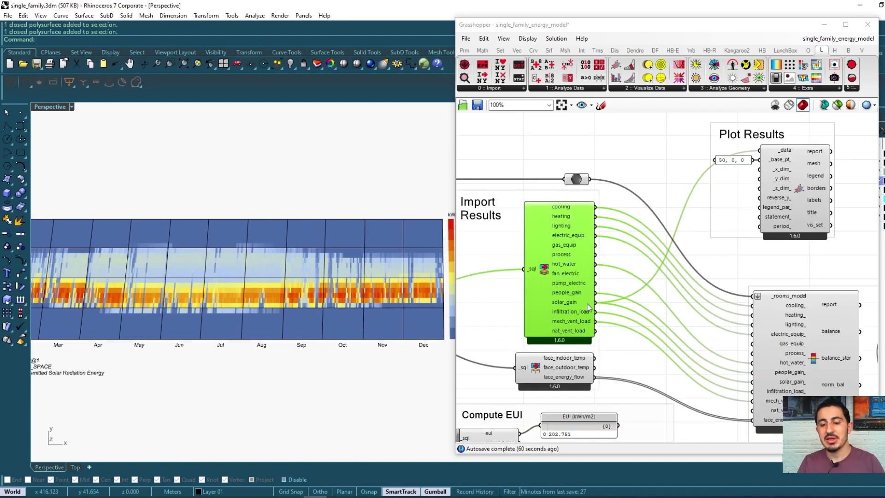
Frame the Compute EUI group and select its EUI panel showing 202.751 kWh/m2.
{"action": "right_click_drag", "start_coordinate": [575, 304], "coordinate": [698, 206]}
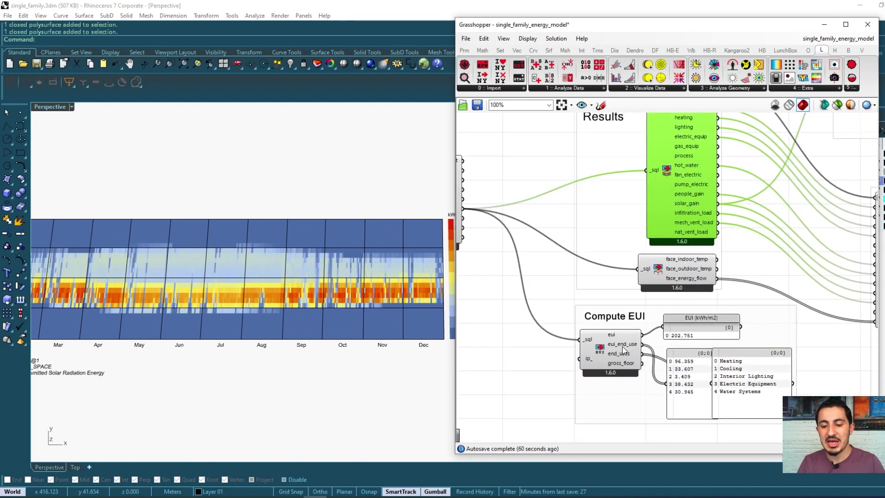
{"action": "scroll", "coordinate": [619, 351], "scroll_direction": "up", "scroll_amount": 2}
{"action": "left_click", "coordinate": [608, 346]}
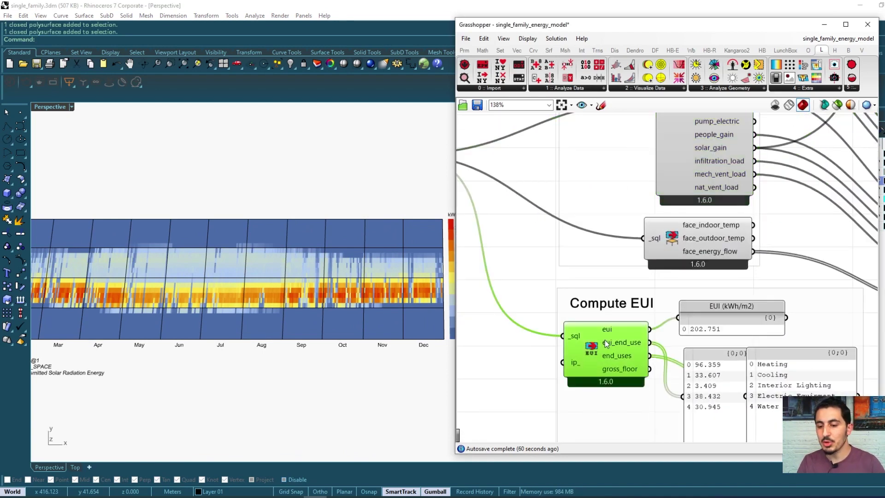
{"action": "right_click_drag", "start_coordinate": [654, 354], "coordinate": [579, 312]}
{"action": "scroll", "coordinate": [660, 309], "scroll_direction": "up", "scroll_amount": 1}
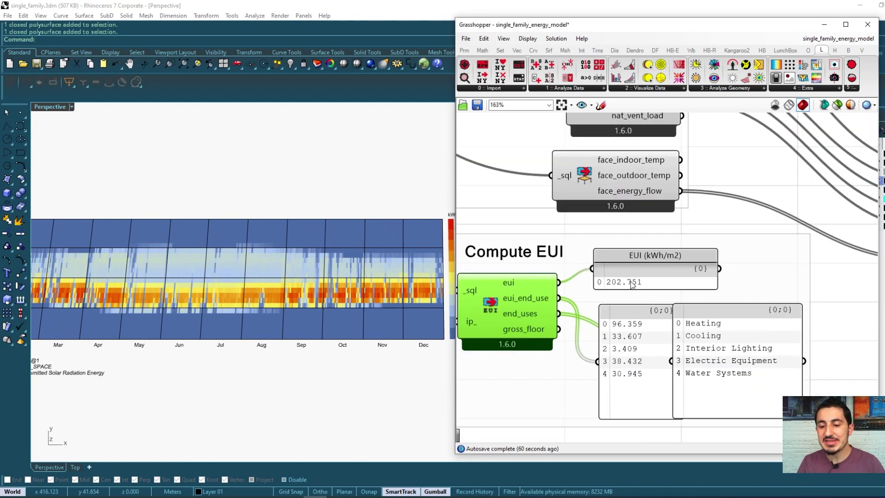
{"action": "left_click", "coordinate": [660, 279]}
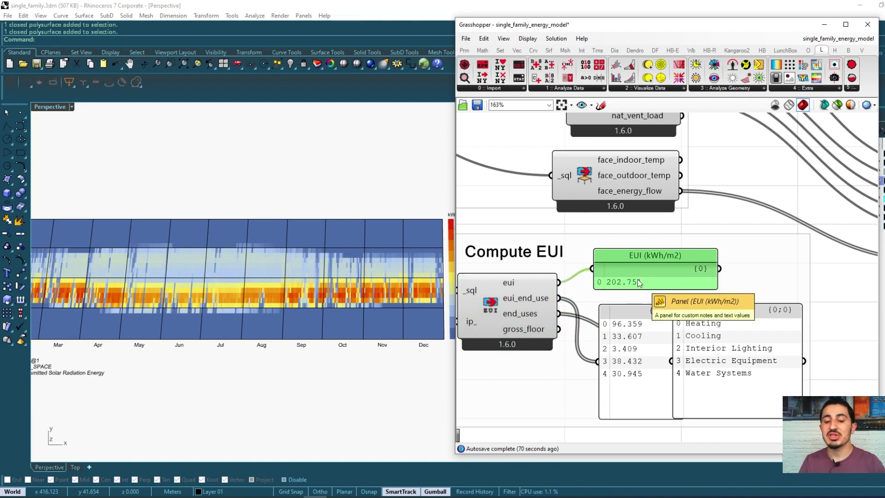
Pan, zoom and orbit the Rhino Perspective viewport to centre the 3D house.
{"action": "scroll", "coordinate": [139, 313], "scroll_direction": "down", "scroll_amount": 4}
{"action": "right_click_drag", "start_coordinate": [102, 340], "coordinate": [330, 335], "text": "shift"}
{"action": "scroll", "coordinate": [225, 320], "scroll_direction": "up", "scroll_amount": 5}
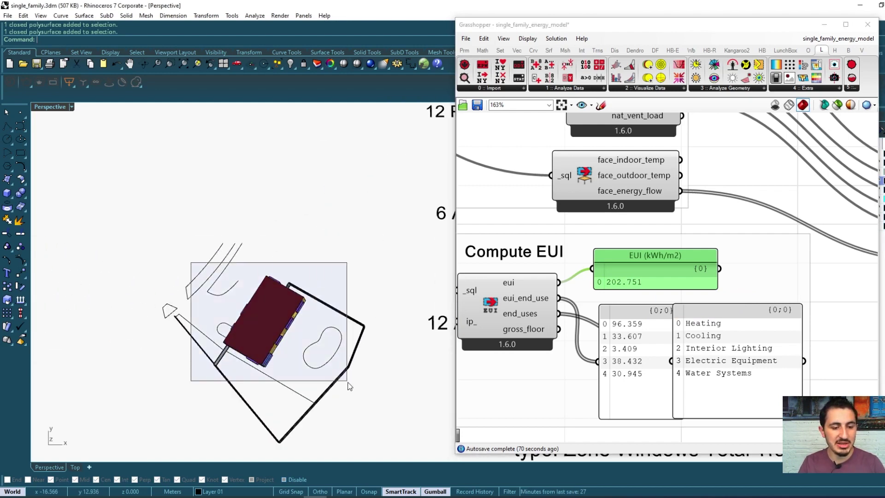
{"action": "right_click_drag", "start_coordinate": [268, 379], "coordinate": [317, 311]}
{"action": "scroll", "coordinate": [284, 319], "scroll_direction": "up", "scroll_amount": 5}
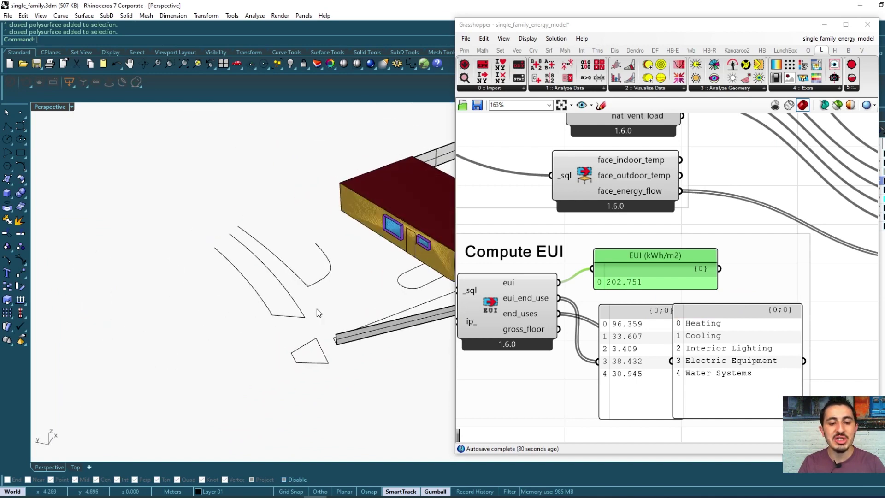
{"action": "right_click_drag", "start_coordinate": [375, 293], "coordinate": [264, 323], "text": "shift"}
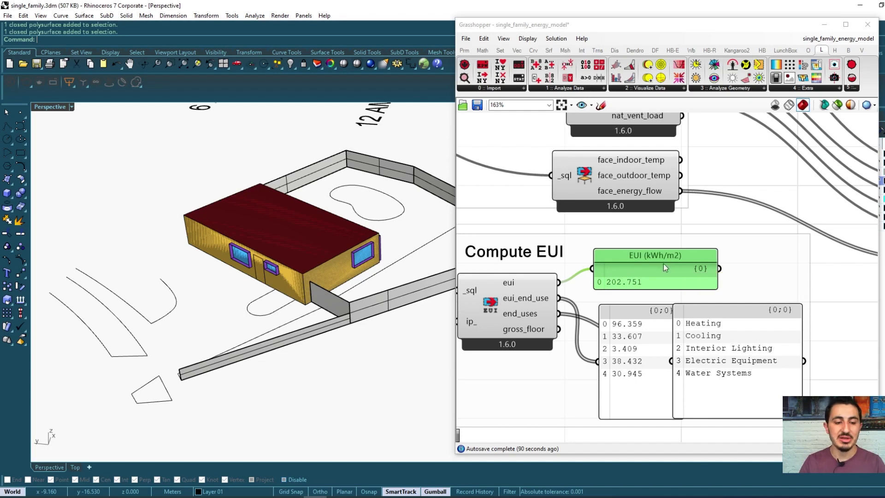
{"action": "left_click_drag", "start_coordinate": [151, 181], "coordinate": [397, 316]}
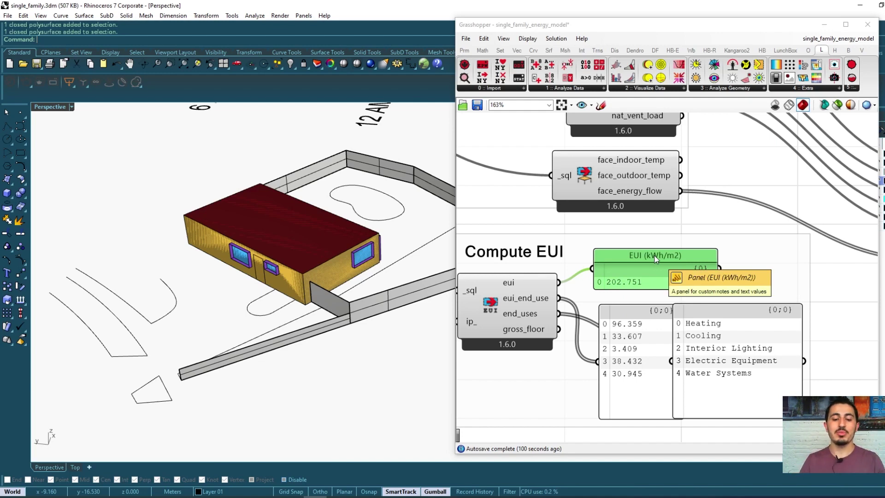
Multiply 200 by 80 in Calculator to get 16,000.
{"action": "type", "text": "200"}
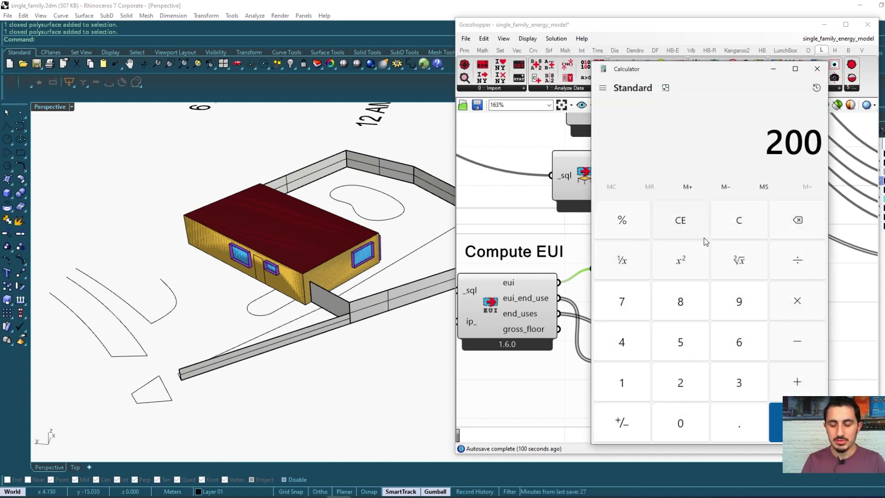
{"action": "key", "text": "asterisk"}
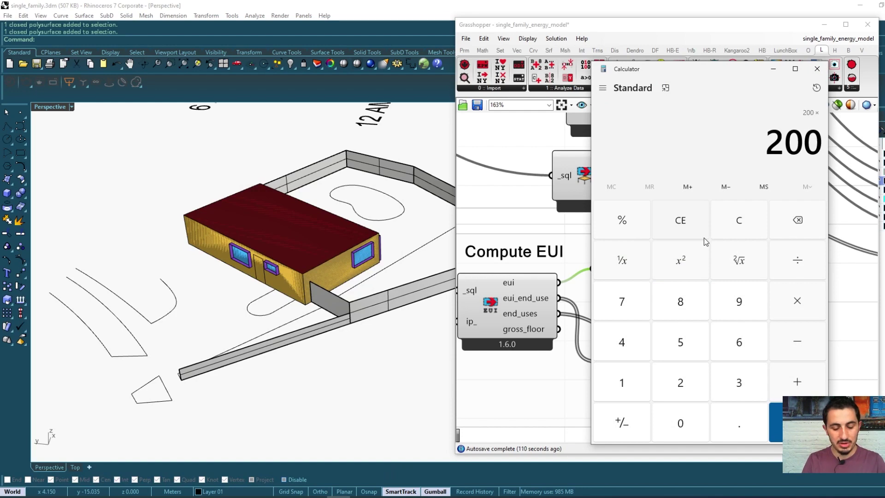
{"action": "type", "text": "80"}
{"action": "key", "text": "Return"}
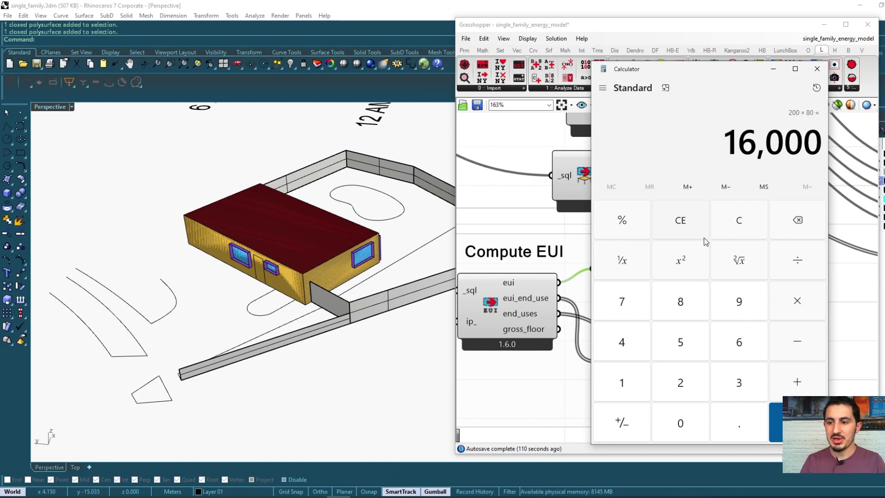
Minimise Calculator, undo an accidental Compute EUI group move, and select the 202.751 kWh/m2 EUI panel.
{"action": "left_click", "coordinate": [774, 70]}
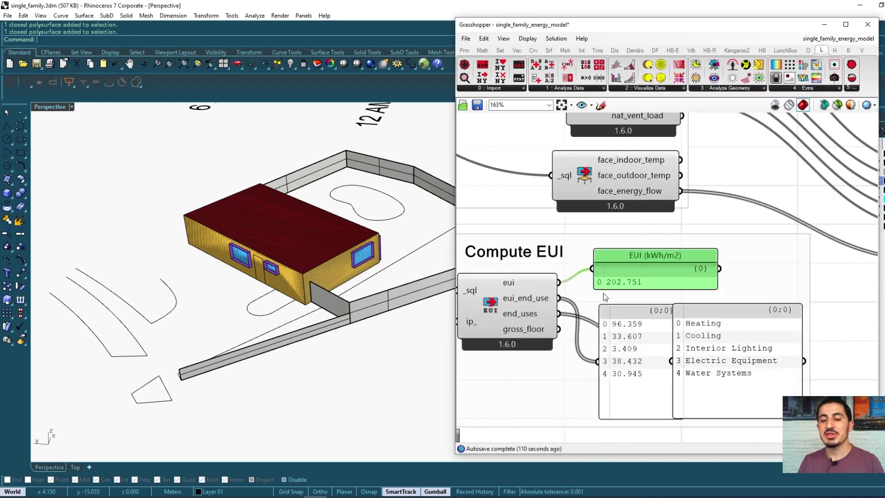
{"action": "left_click_drag", "start_coordinate": [616, 238], "coordinate": [687, 270]}
{"action": "key", "text": "ctrl+z"}
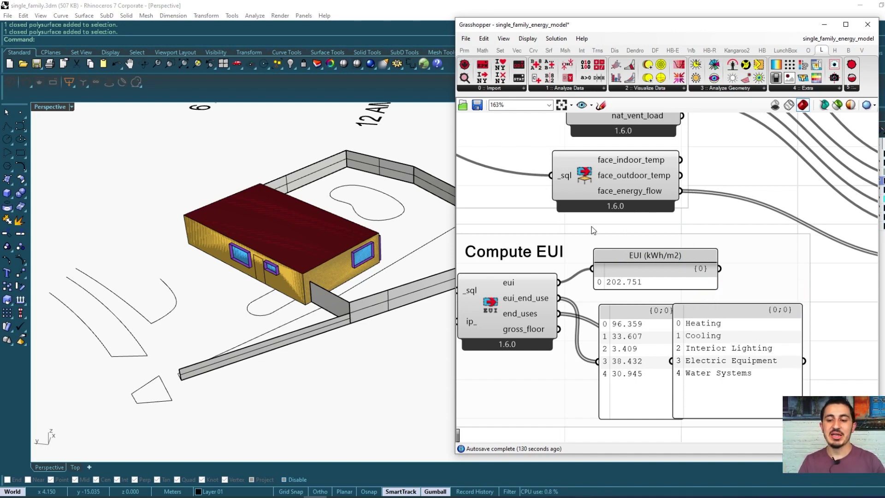
{"action": "left_click_drag", "start_coordinate": [588, 224], "coordinate": [743, 313]}
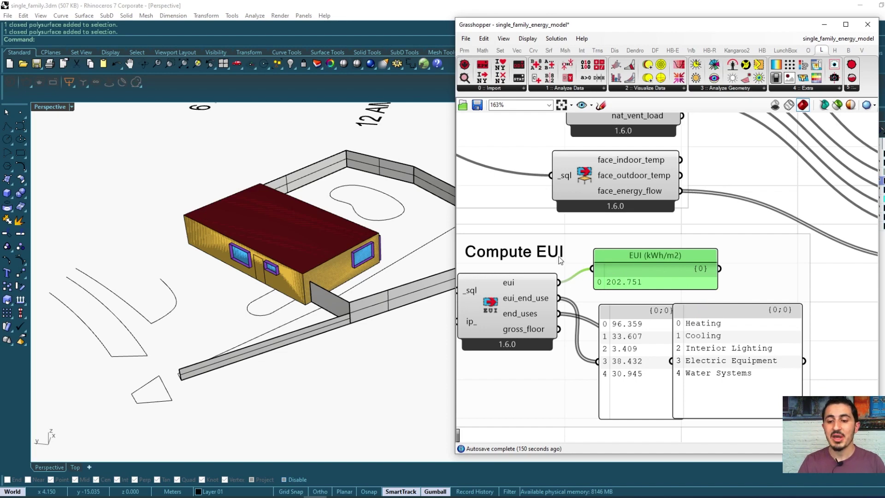
{"action": "left_click_drag", "start_coordinate": [577, 222], "coordinate": [735, 301]}
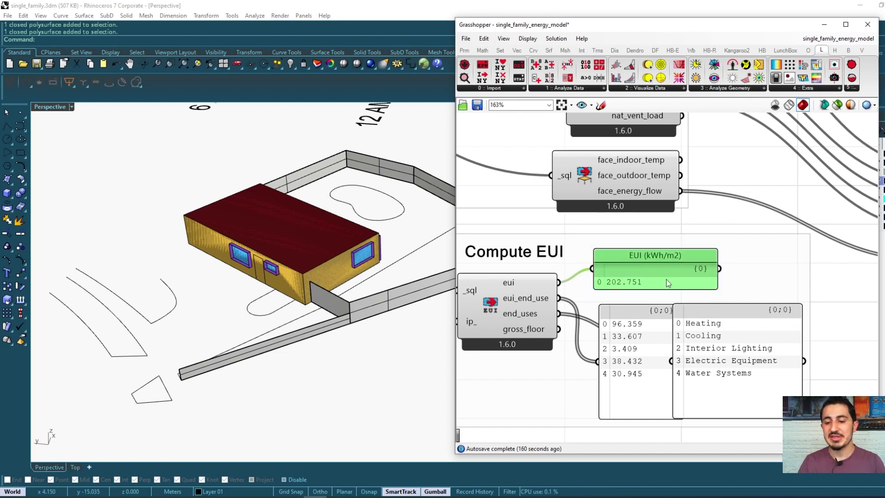
{"action": "left_click", "coordinate": [637, 340]}
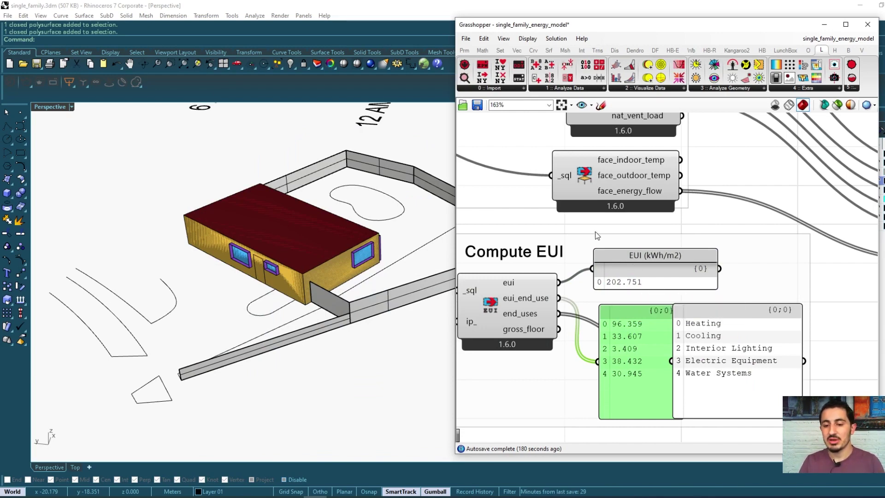
{"action": "left_click_drag", "start_coordinate": [587, 227], "coordinate": [731, 300]}
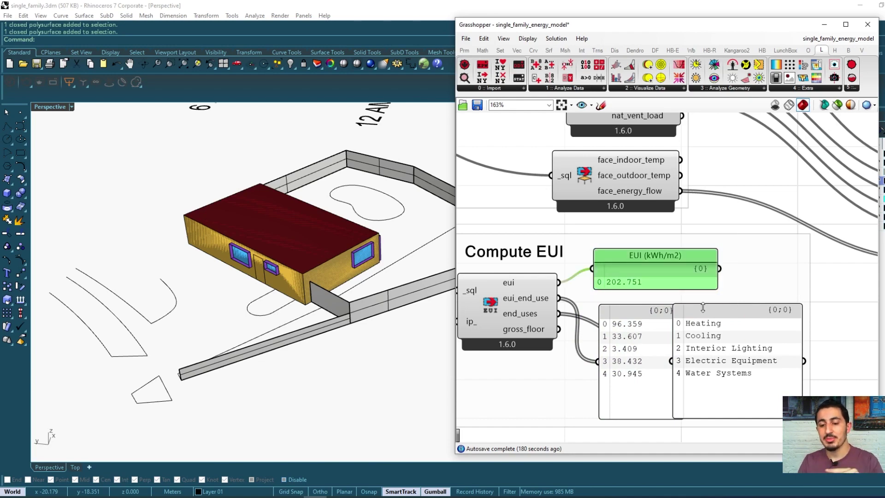
Review the end-use value and name panels, then zoom out to show Import Results and Compute EUI.
{"action": "right_click_drag", "start_coordinate": [702, 304], "coordinate": [686, 282]}
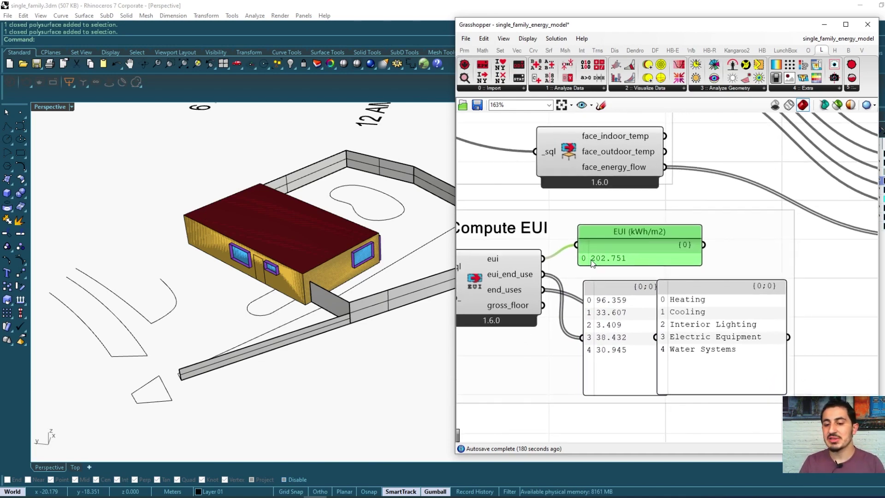
{"action": "left_click", "coordinate": [604, 297]}
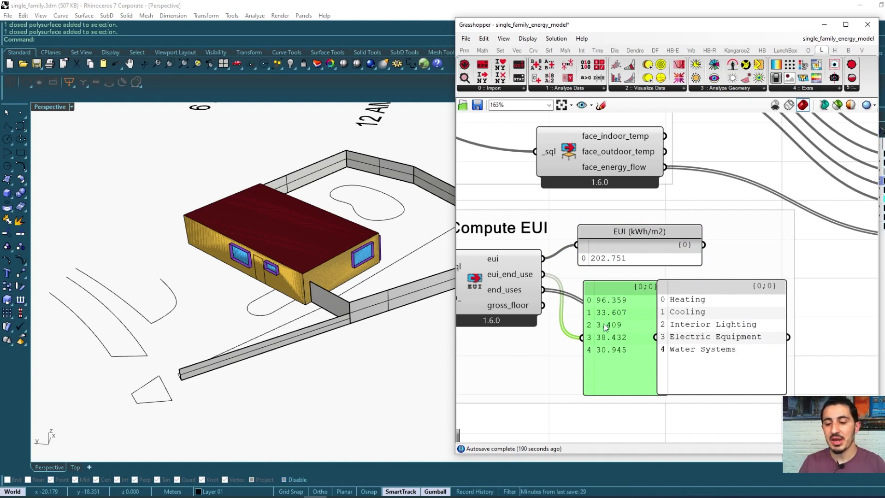
{"action": "left_click_drag", "start_coordinate": [573, 423], "coordinate": [785, 320]}
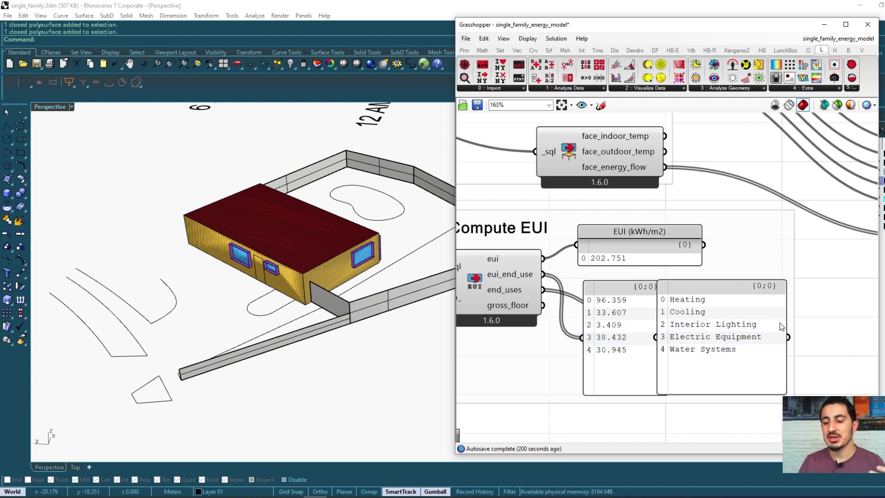
{"action": "left_click", "coordinate": [607, 340]}
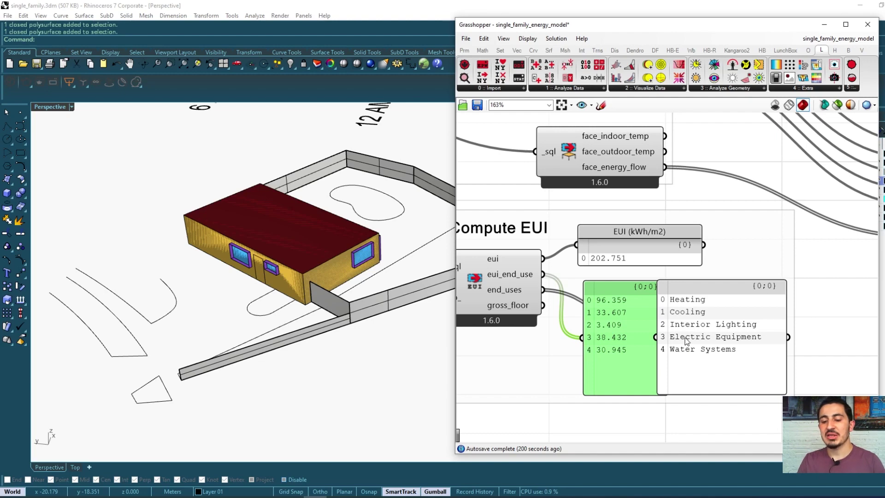
{"action": "left_click", "coordinate": [705, 340]}
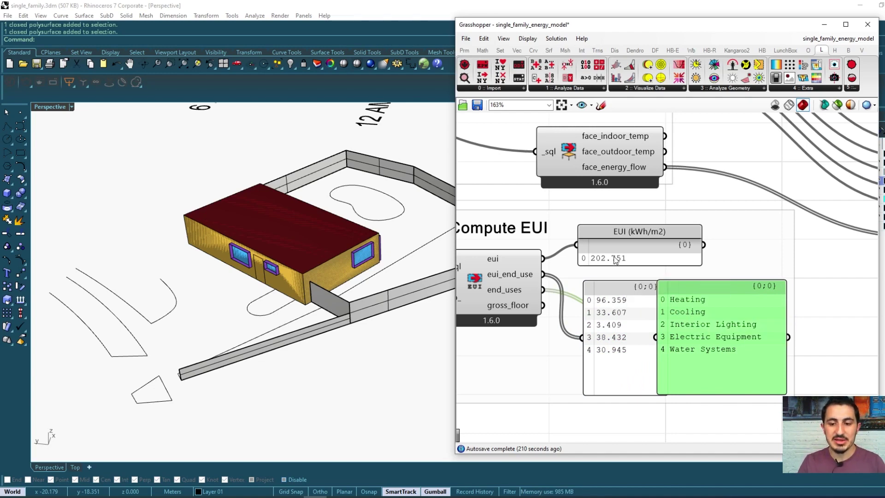
{"action": "scroll", "coordinate": [604, 246], "scroll_direction": "down", "scroll_amount": 2}
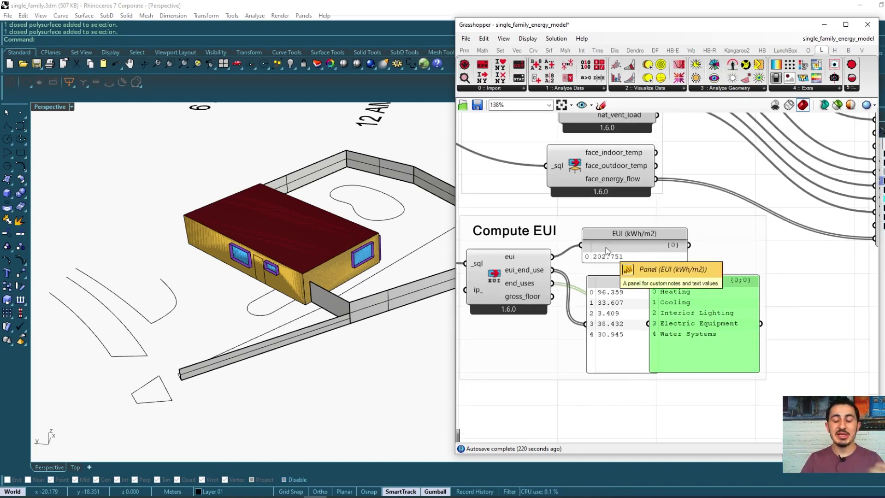
{"action": "scroll", "coordinate": [605, 247], "scroll_direction": "down", "scroll_amount": 4}
{"action": "right_click_drag", "start_coordinate": [605, 247], "coordinate": [637, 307]}
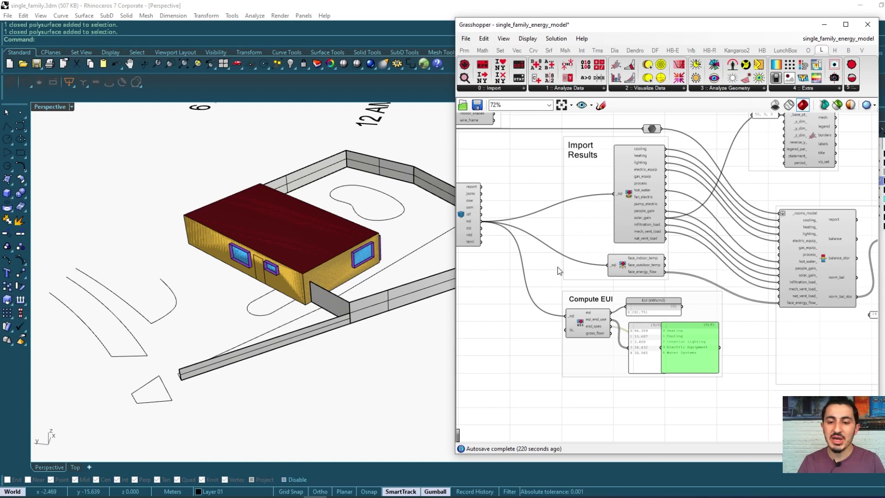
Pan to the Setup Model group, orbit the house, and window-select then deselect its components.
{"action": "right_click_drag", "start_coordinate": [506, 256], "coordinate": [583, 285]}
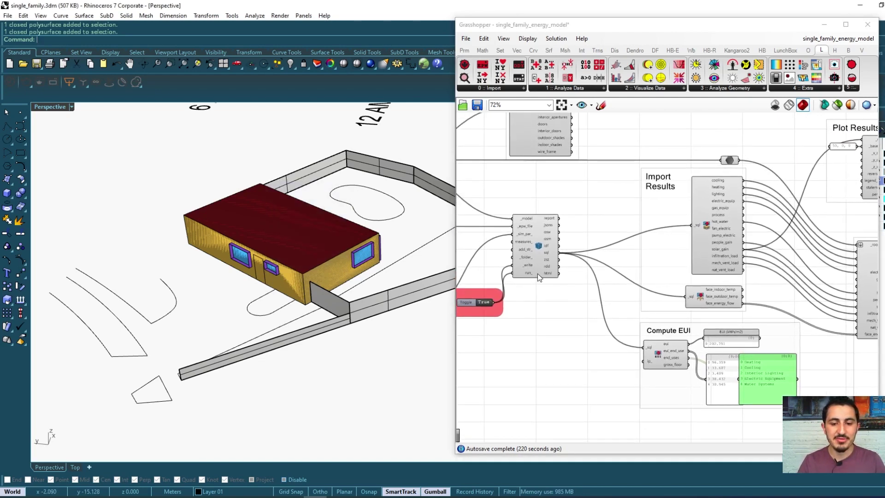
{"action": "scroll", "coordinate": [535, 276], "scroll_direction": "down", "scroll_amount": 2}
{"action": "right_click_drag", "start_coordinate": [532, 282], "coordinate": [836, 299]}
{"action": "left_click_drag", "start_coordinate": [310, 272], "coordinate": [404, 226]}
{"action": "right_click_drag", "start_coordinate": [397, 228], "coordinate": [314, 253]}
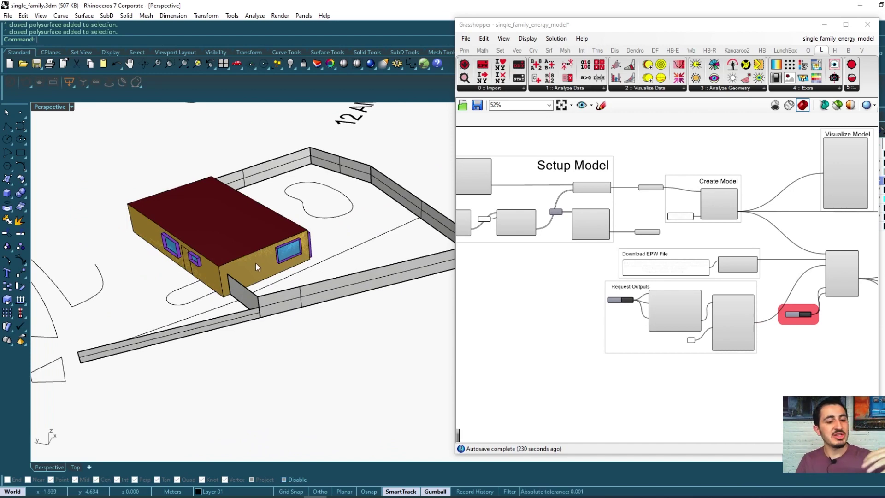
{"action": "right_click_drag", "start_coordinate": [517, 263], "coordinate": [584, 271]}
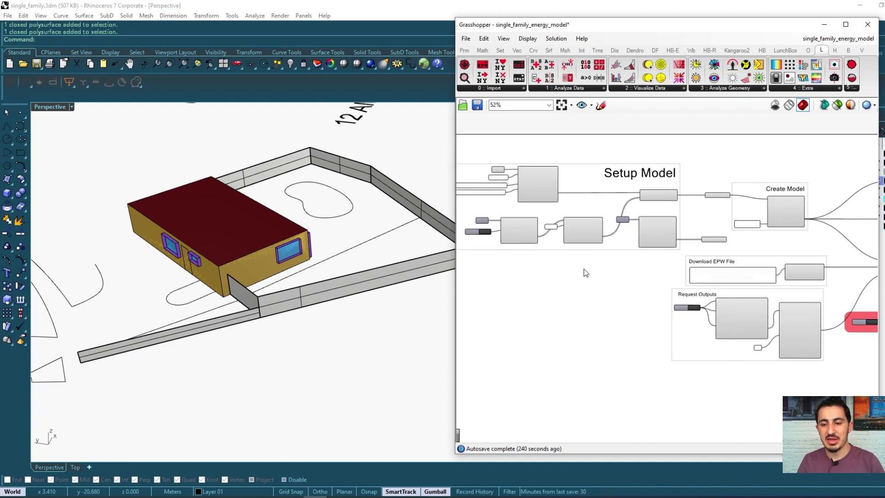
{"action": "left_click_drag", "start_coordinate": [569, 284], "coordinate": [685, 166]}
{"action": "left_click", "coordinate": [632, 283]}
Zoom back in on Import Results and Compute EUI showing EUI 202.751 and the end-use breakdown.
{"action": "right_click_drag", "start_coordinate": [631, 283], "coordinate": [406, 267]}
{"action": "scroll", "coordinate": [703, 294], "scroll_direction": "up", "scroll_amount": 3}
{"action": "right_click_drag", "start_coordinate": [703, 294], "coordinate": [538, 308]}
{"action": "scroll", "coordinate": [631, 297], "scroll_direction": "up", "scroll_amount": 4}
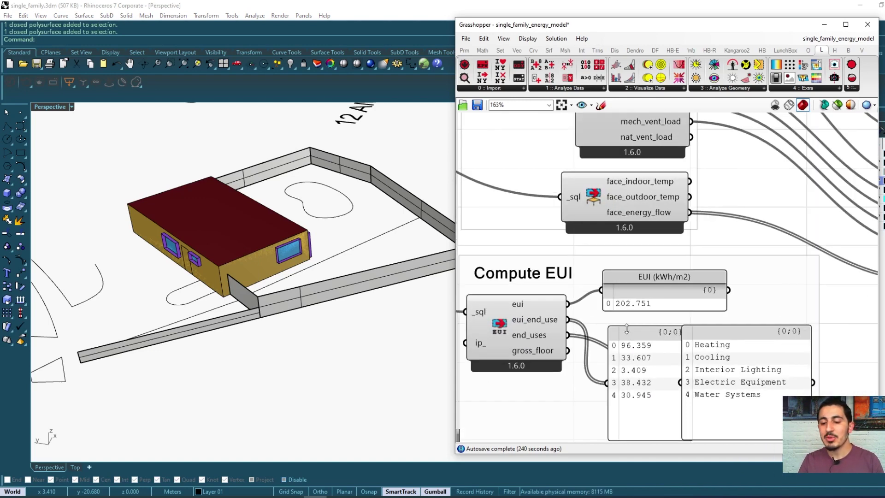